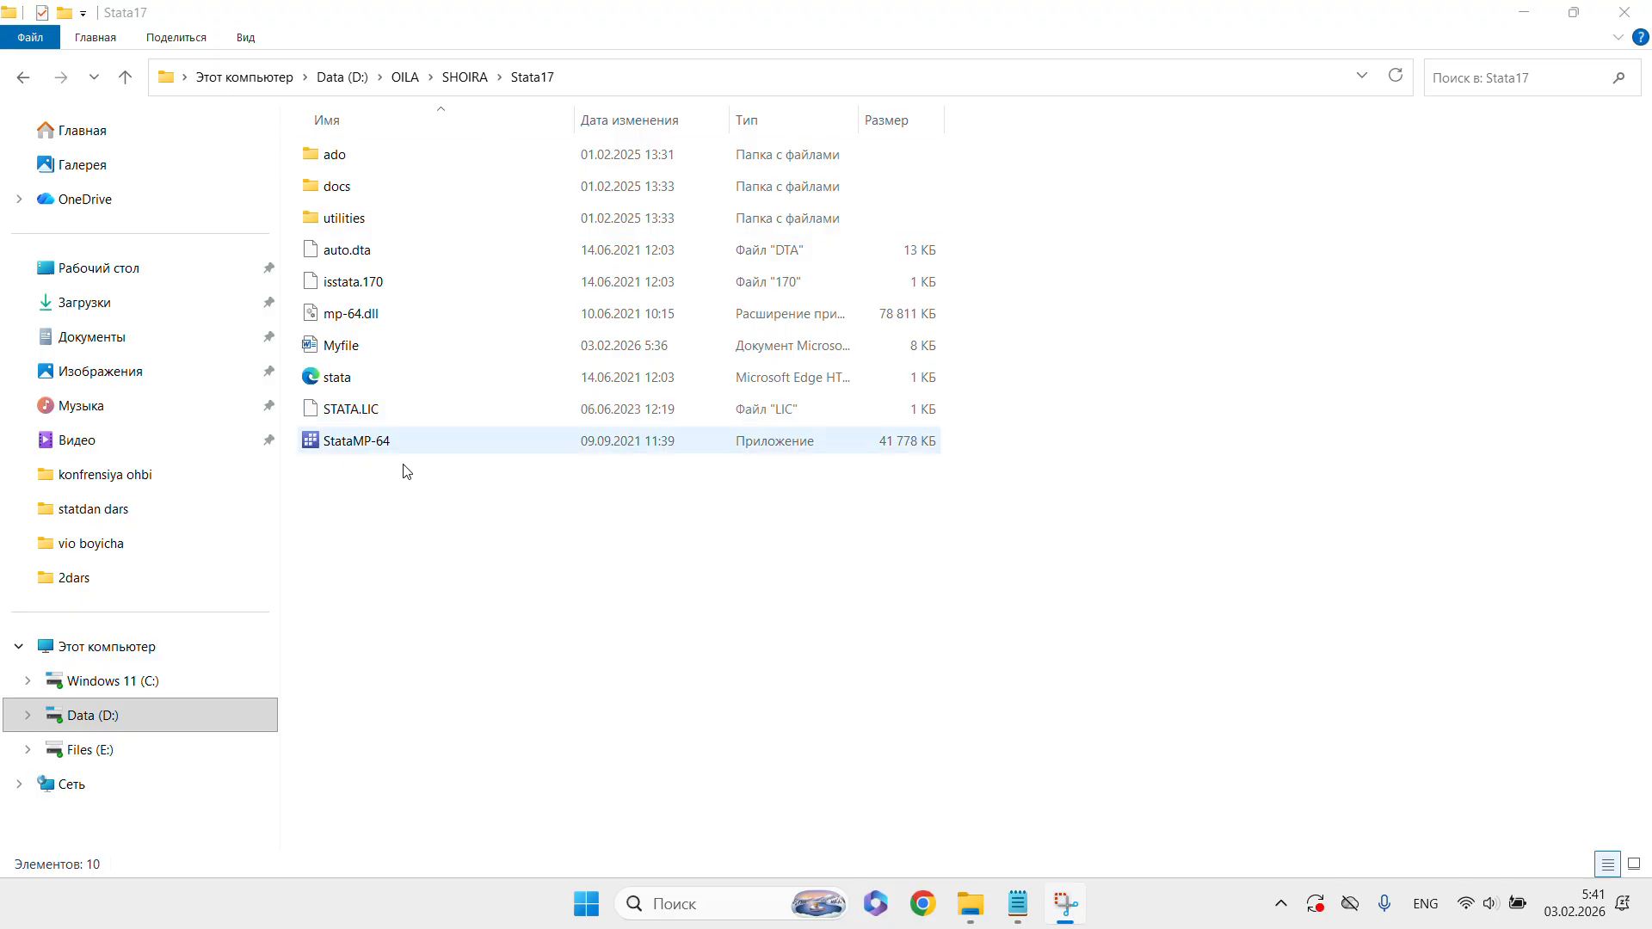
# - Launch the StataMP-64 application from the Stata17 folder with administrator rights
pyautogui.doubleClick(331, 450)
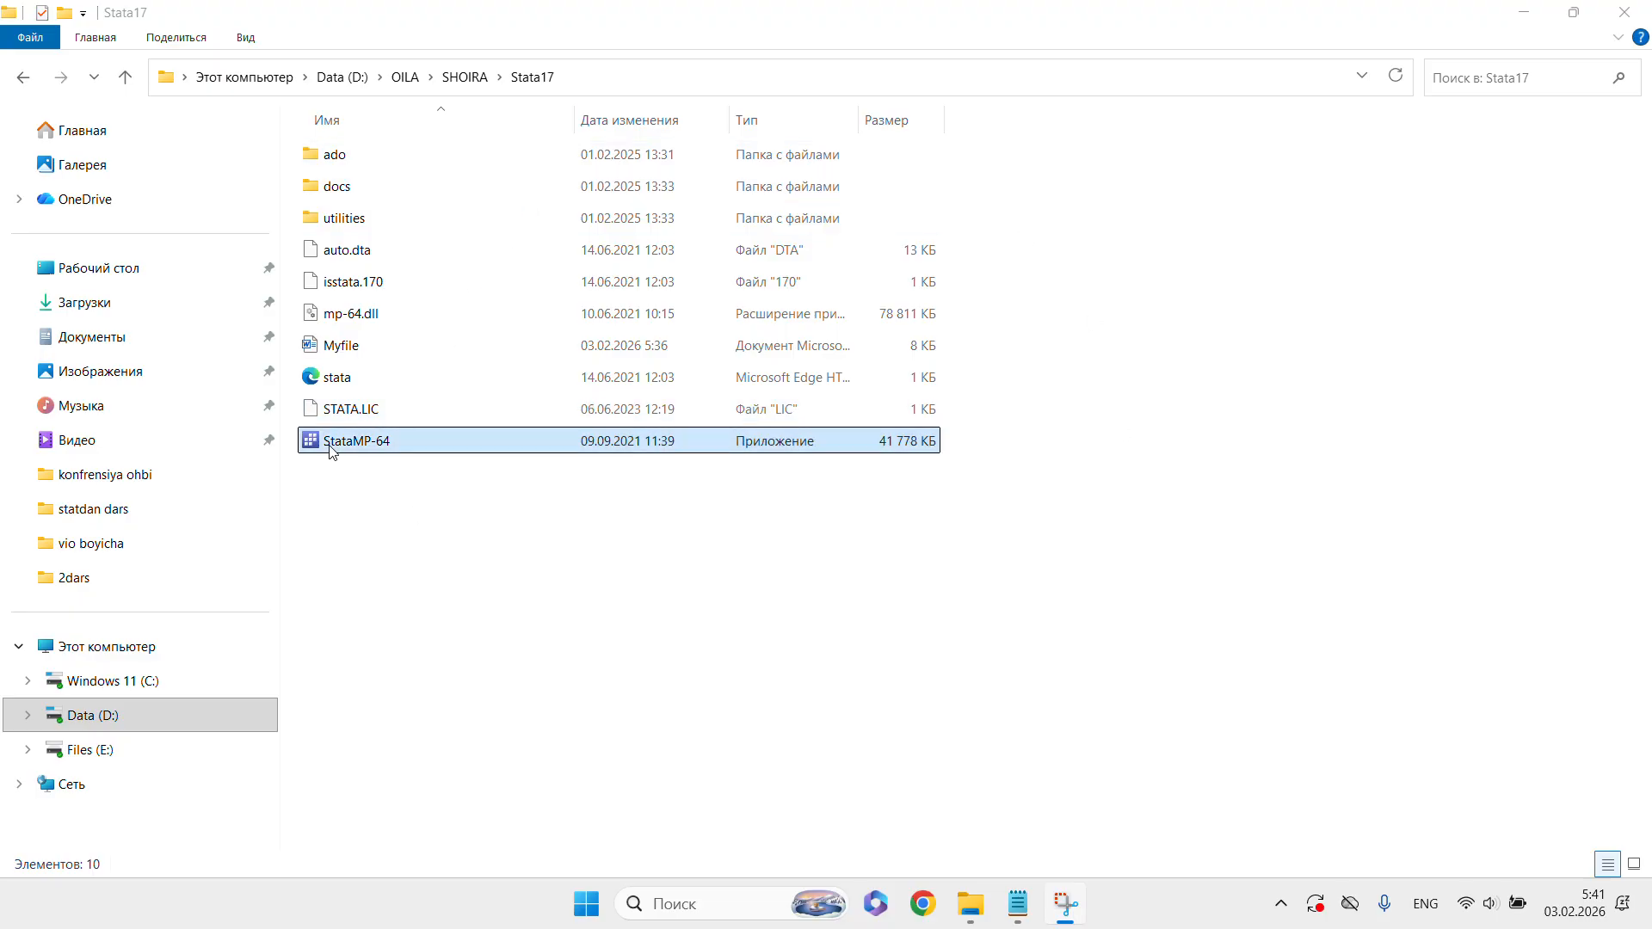
pyautogui.rightClick(327, 444)
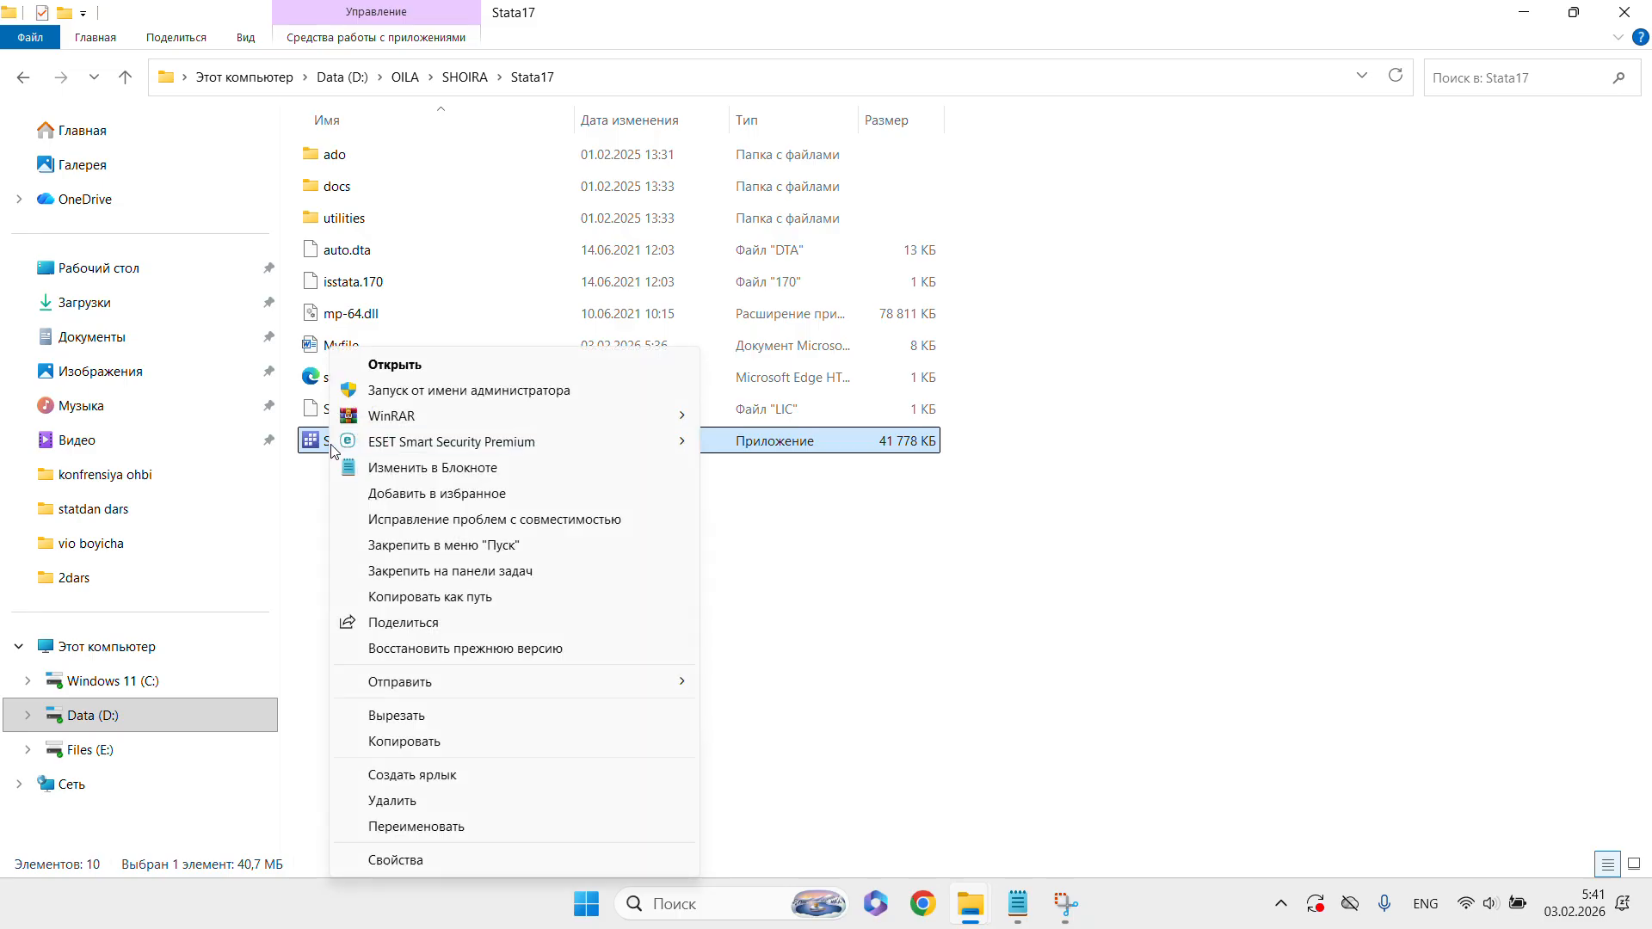
pyautogui.click(422, 391)
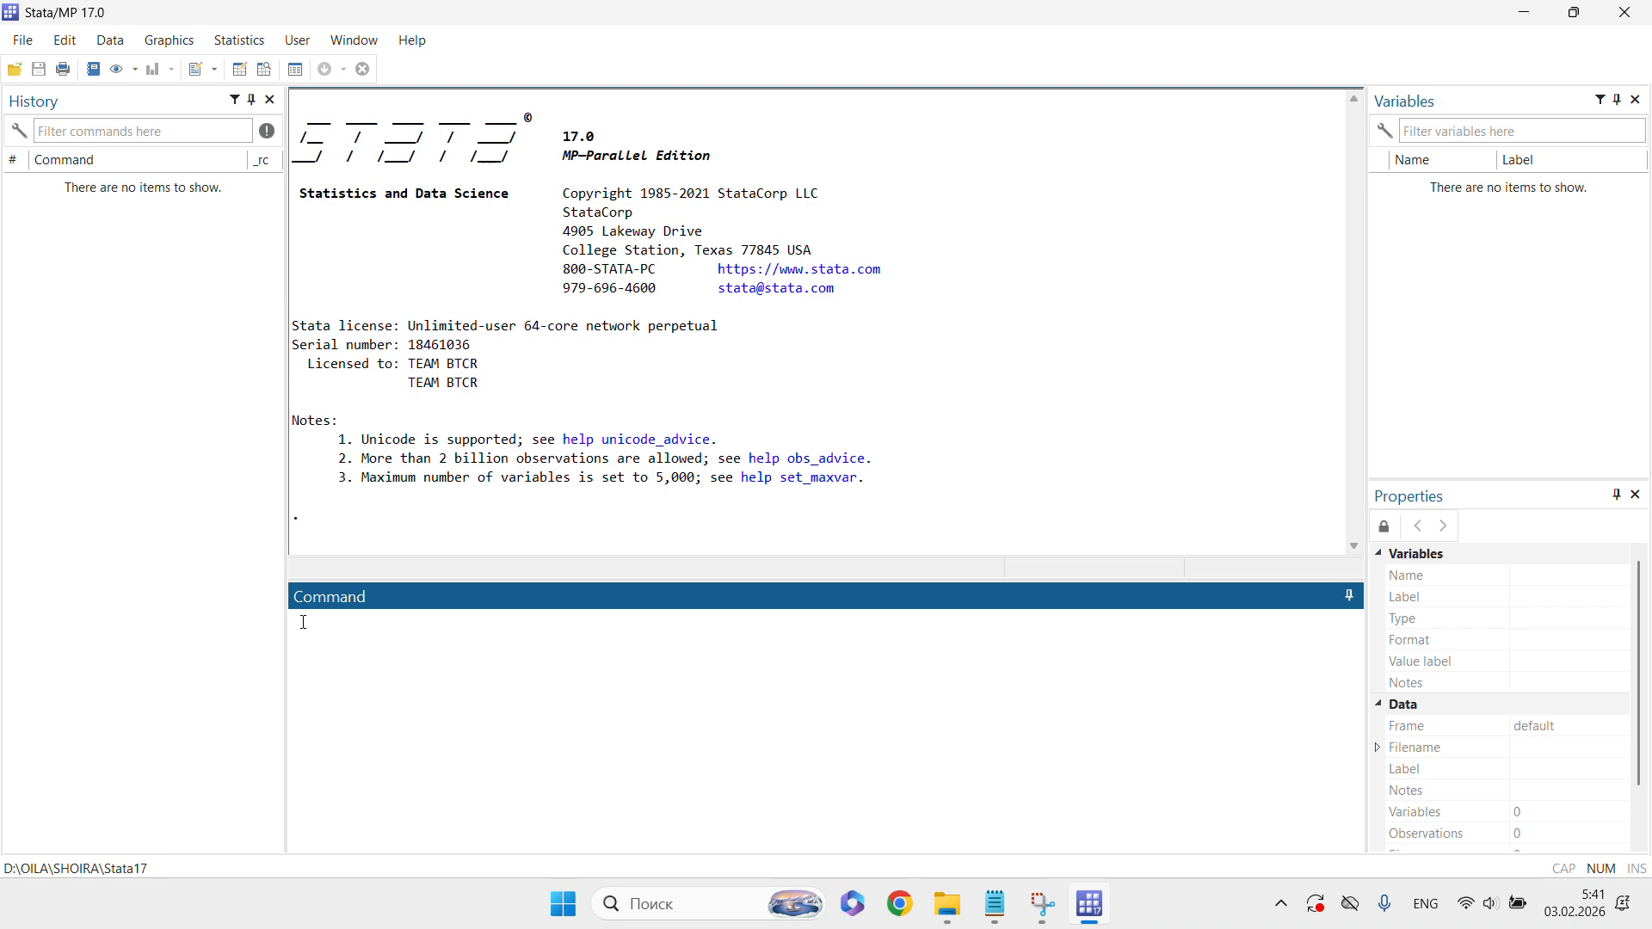
pyautogui.write('esfwef')
pyautogui.press('BackSpace')
pyautogui.press('BackSpace')
pyautogui.press('BackSpace')
pyautogui.press('BackSpace')
# - Open the dataset "Education 2 variable.dta" from the 2dars folder
pyautogui.click(20, 74)
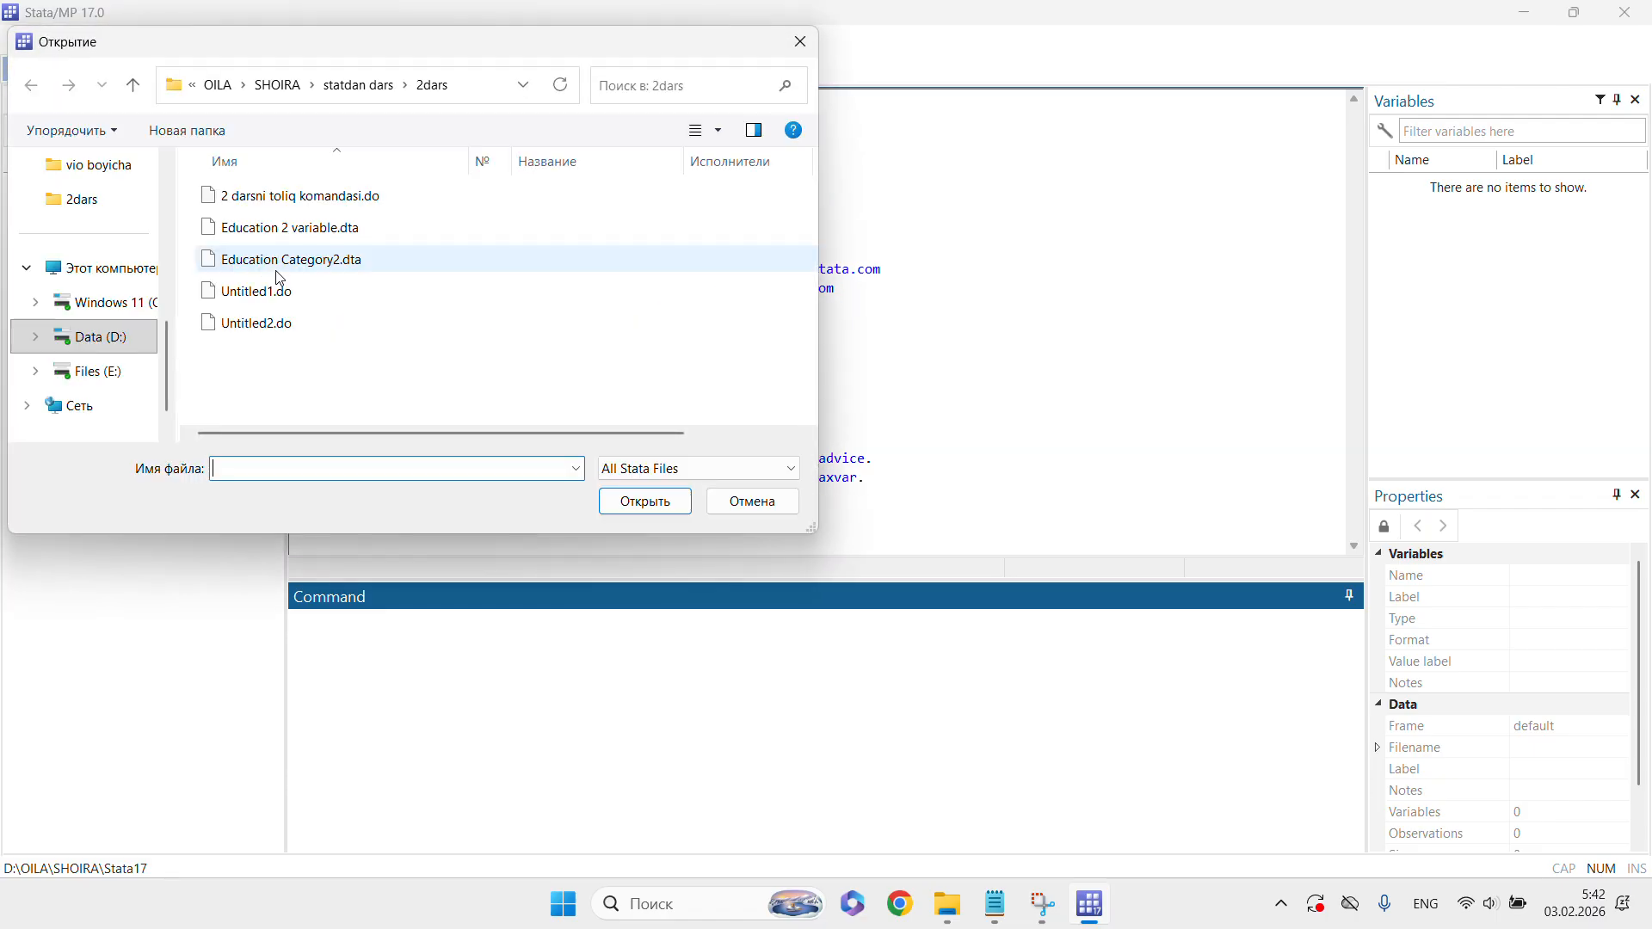
pyautogui.click(315, 228)
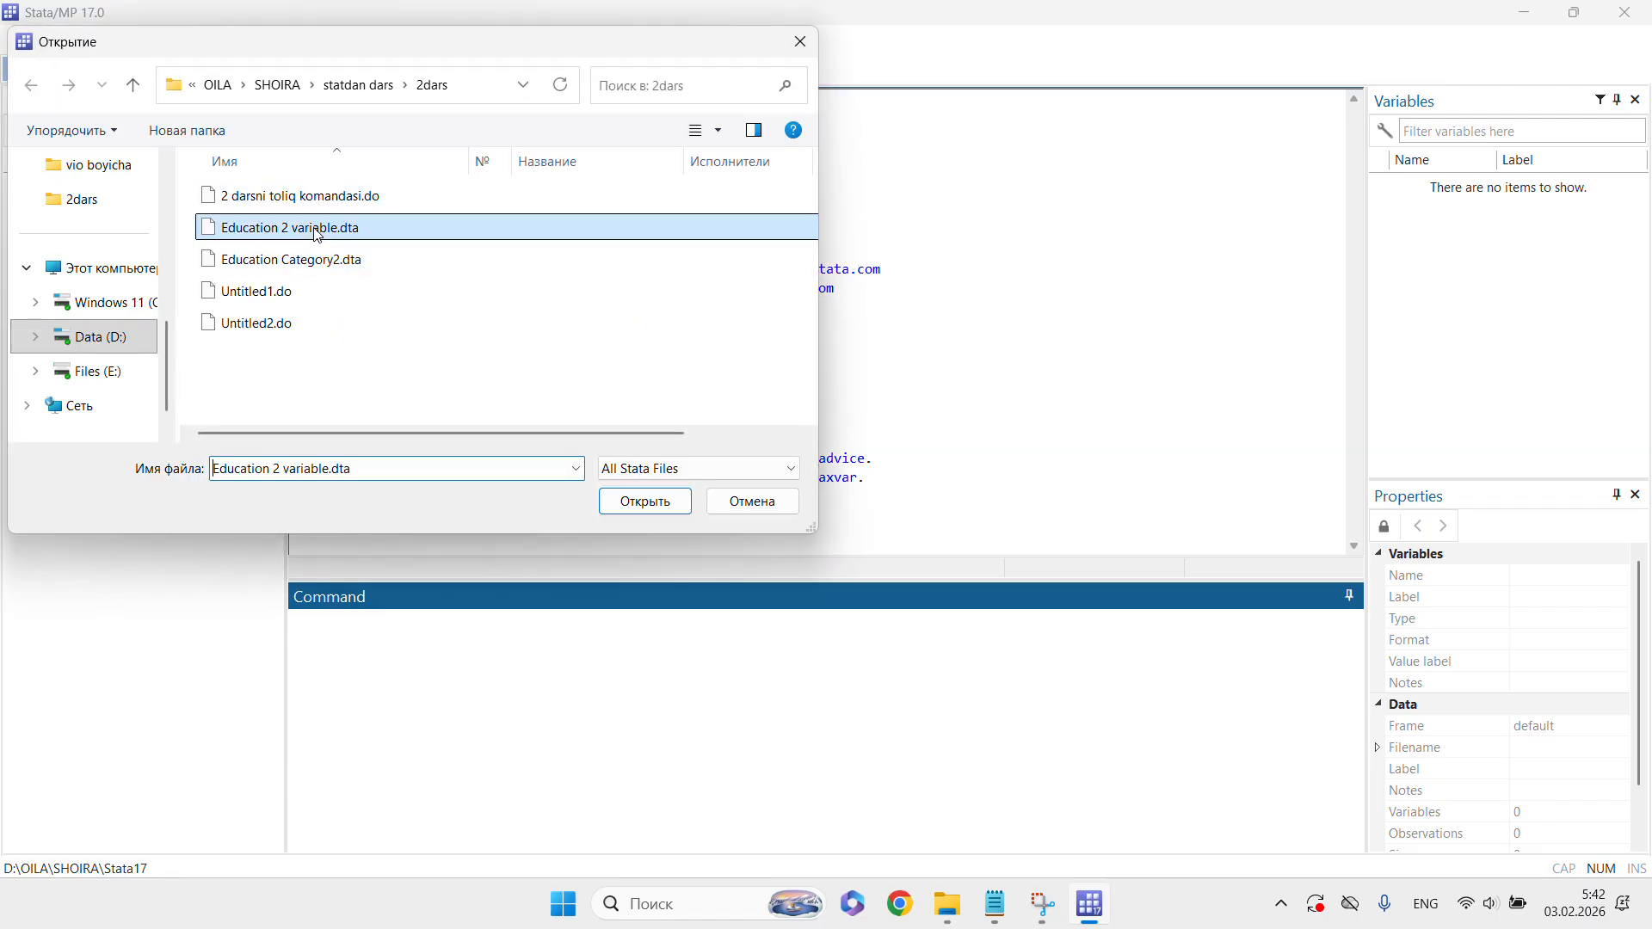
pyautogui.click(654, 503)
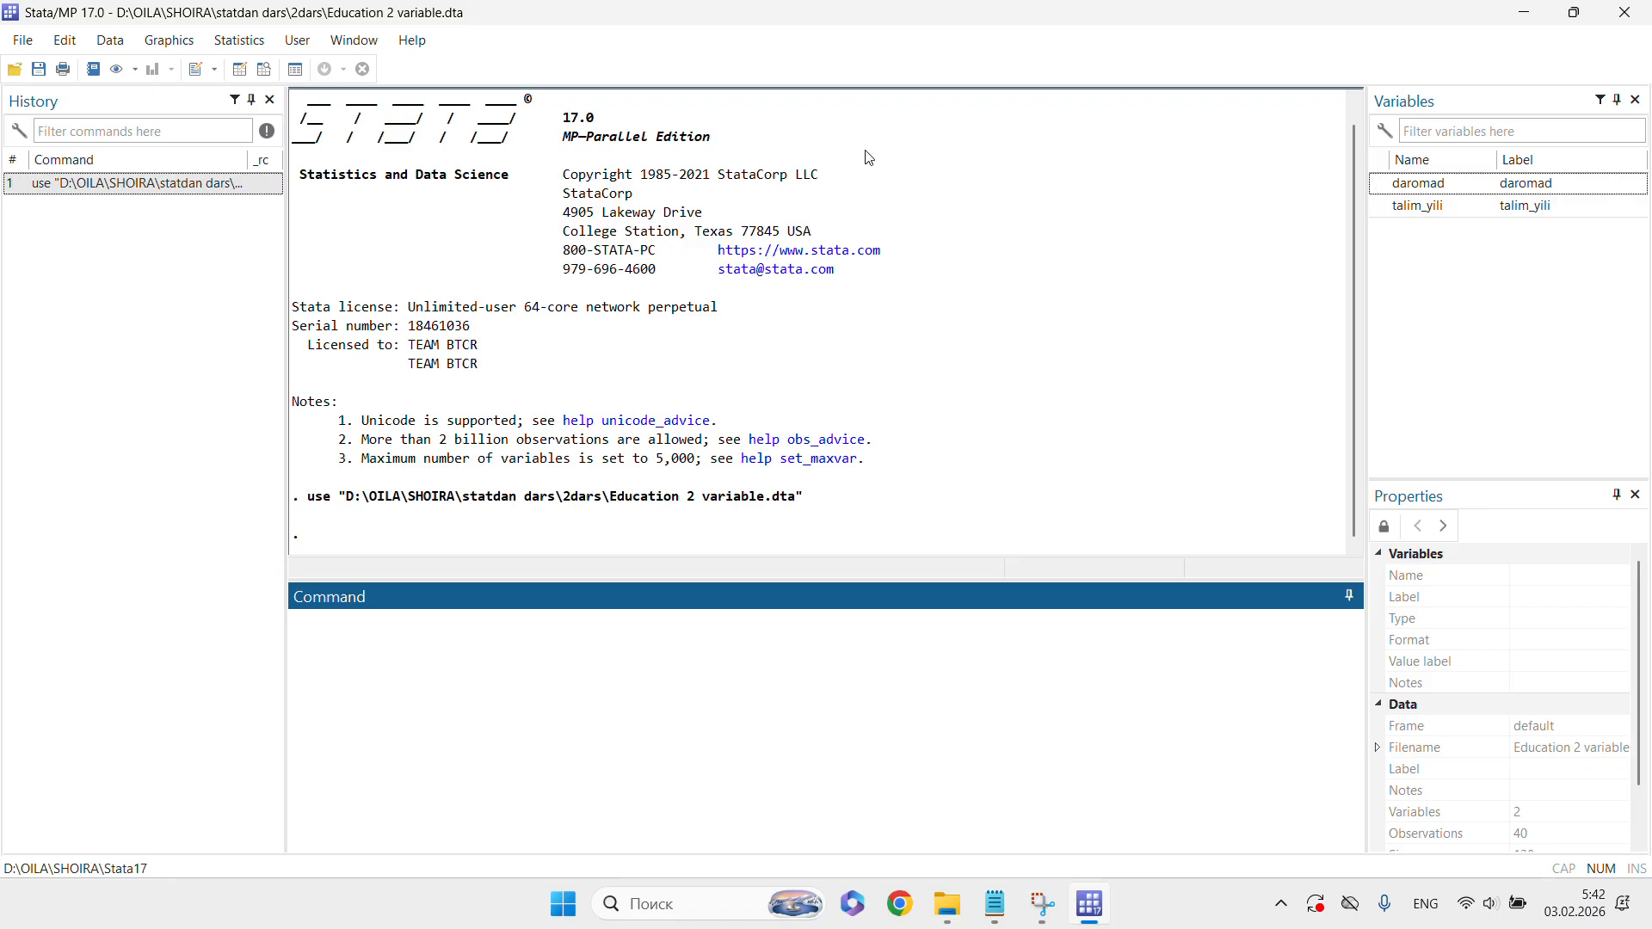
# - Create a new do-file and enter the comment "***1 dars" on its first line, followed by a new line
pyautogui.click(201, 71)
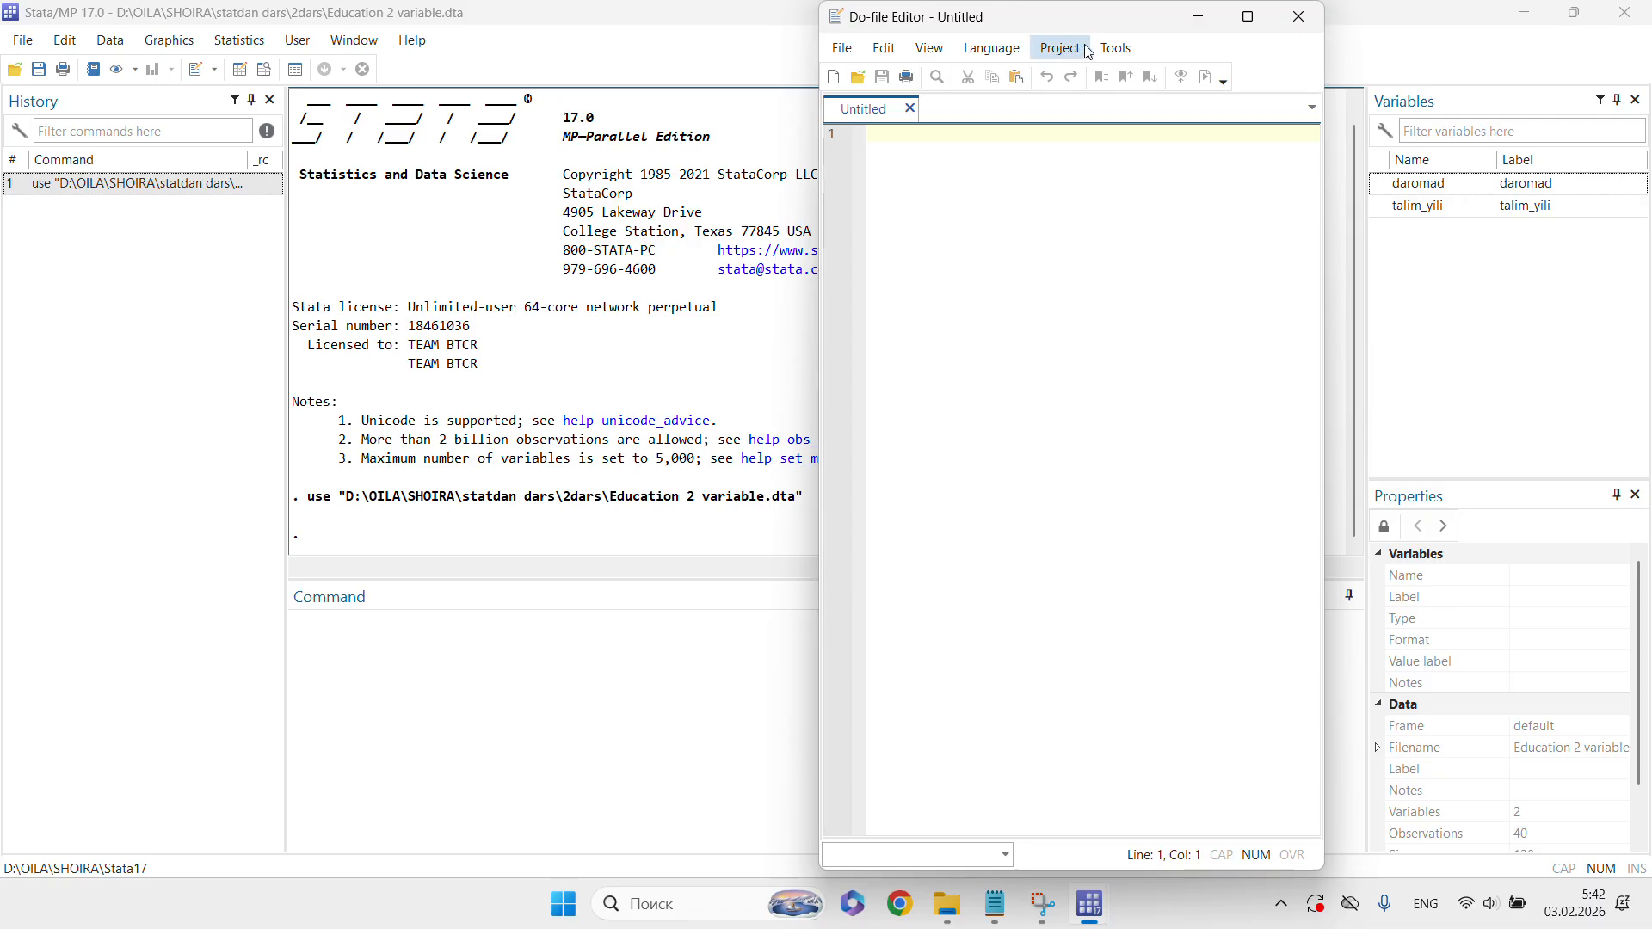
pyautogui.moveTo(1103, 28); pyautogui.dragTo(1190, 62)
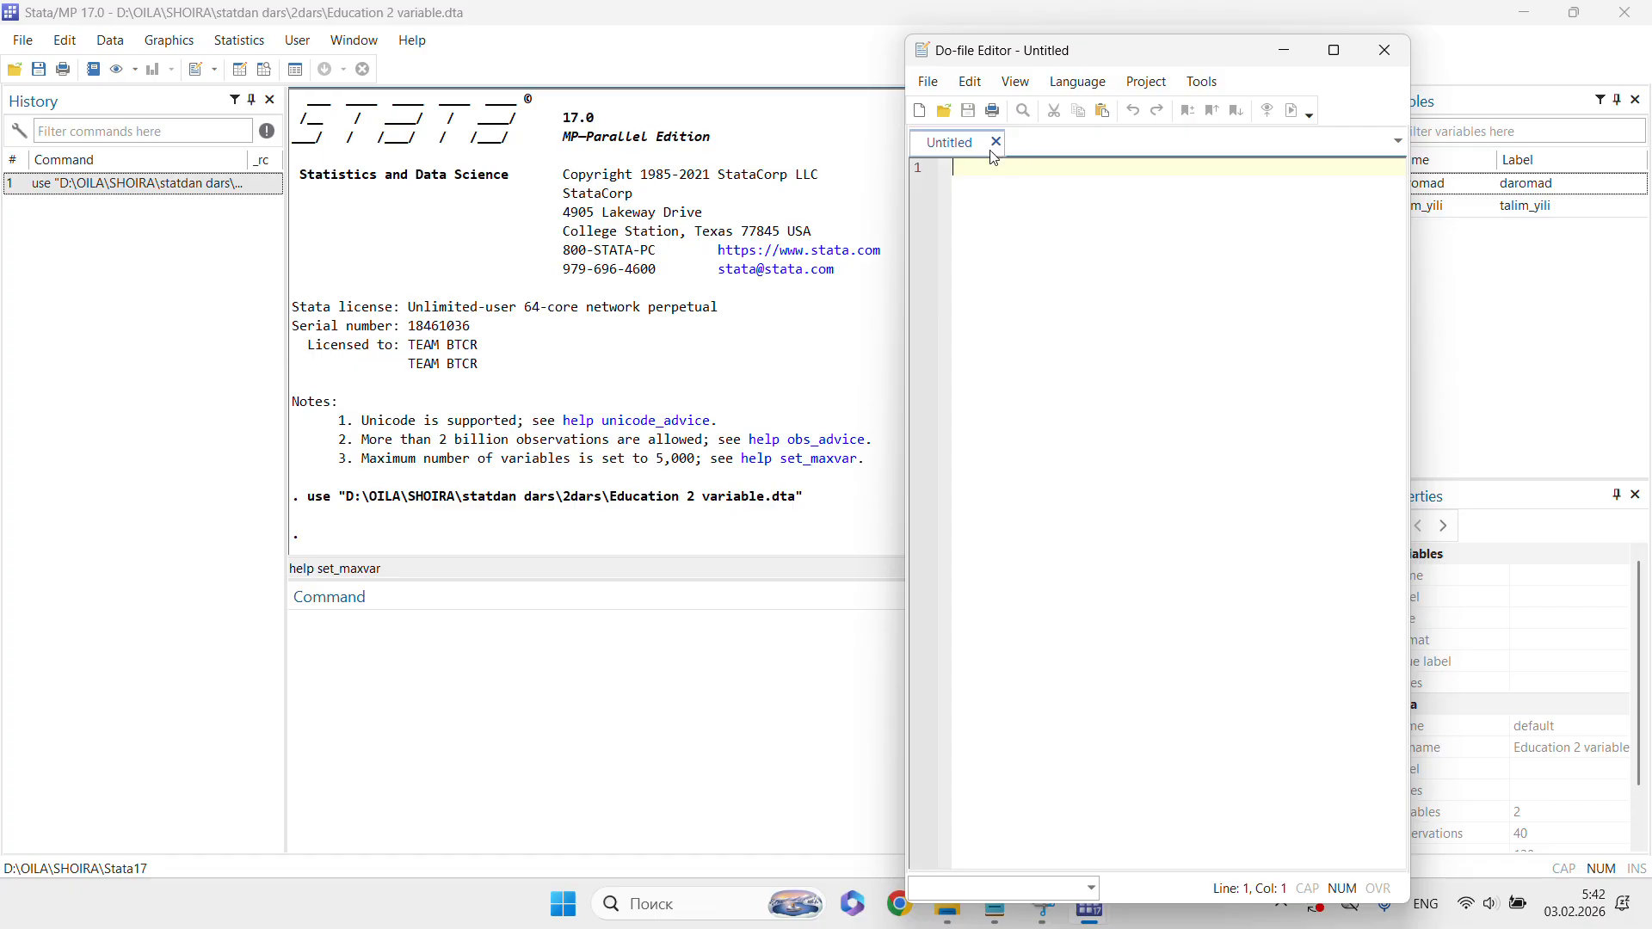
pyautogui.click(928, 81)
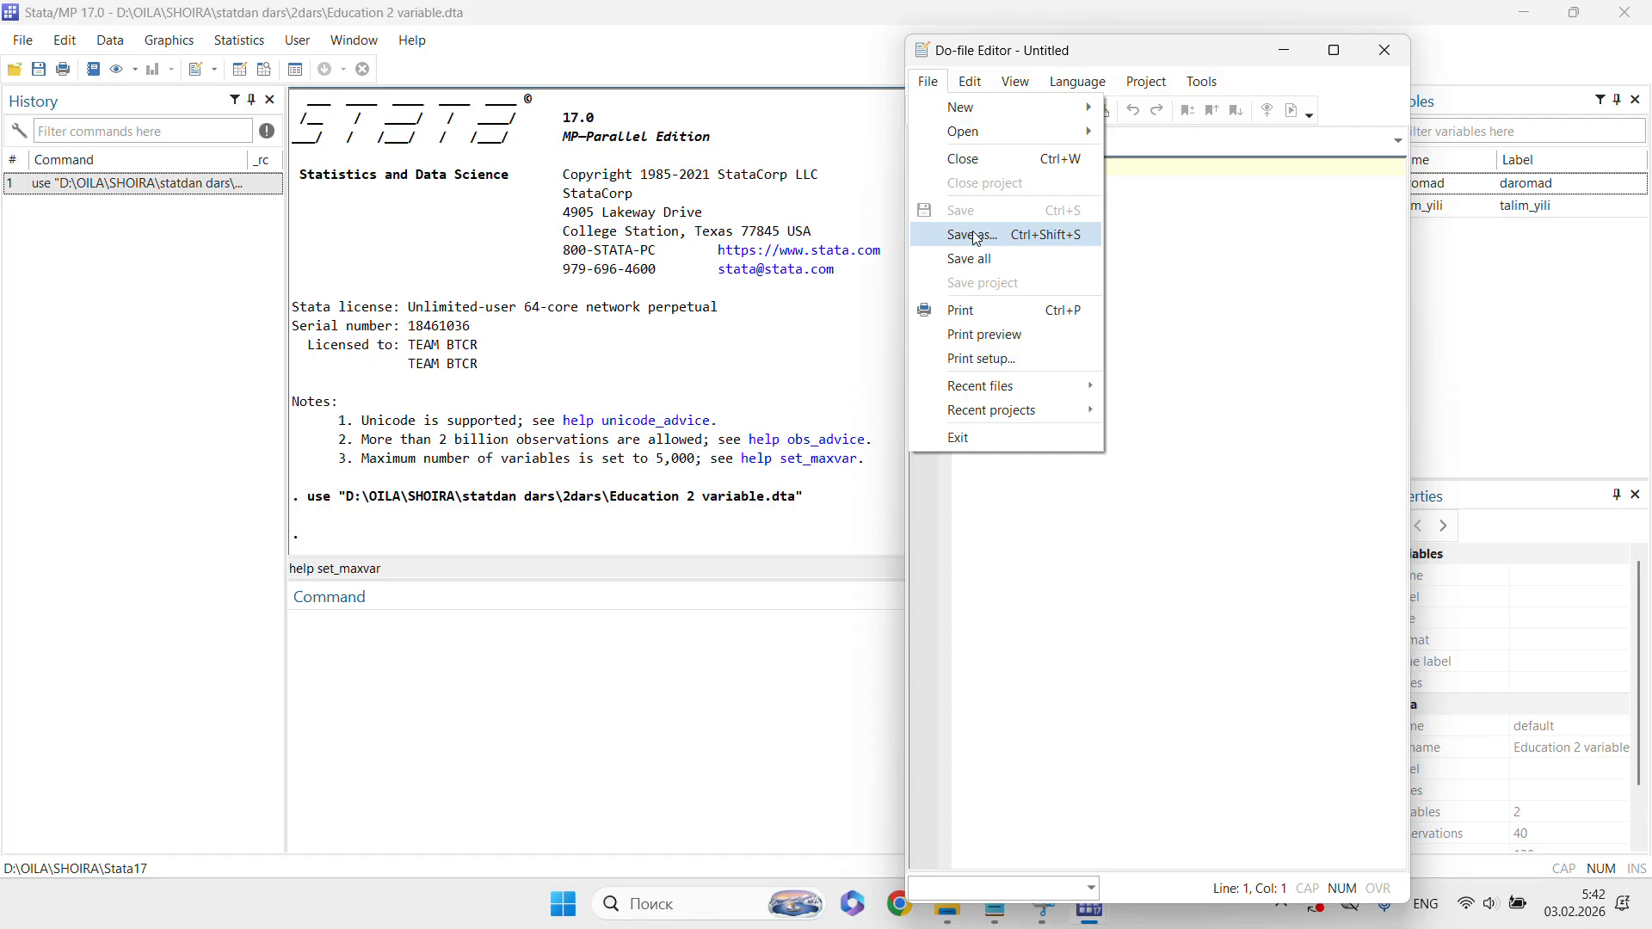
pyautogui.click(1260, 294)
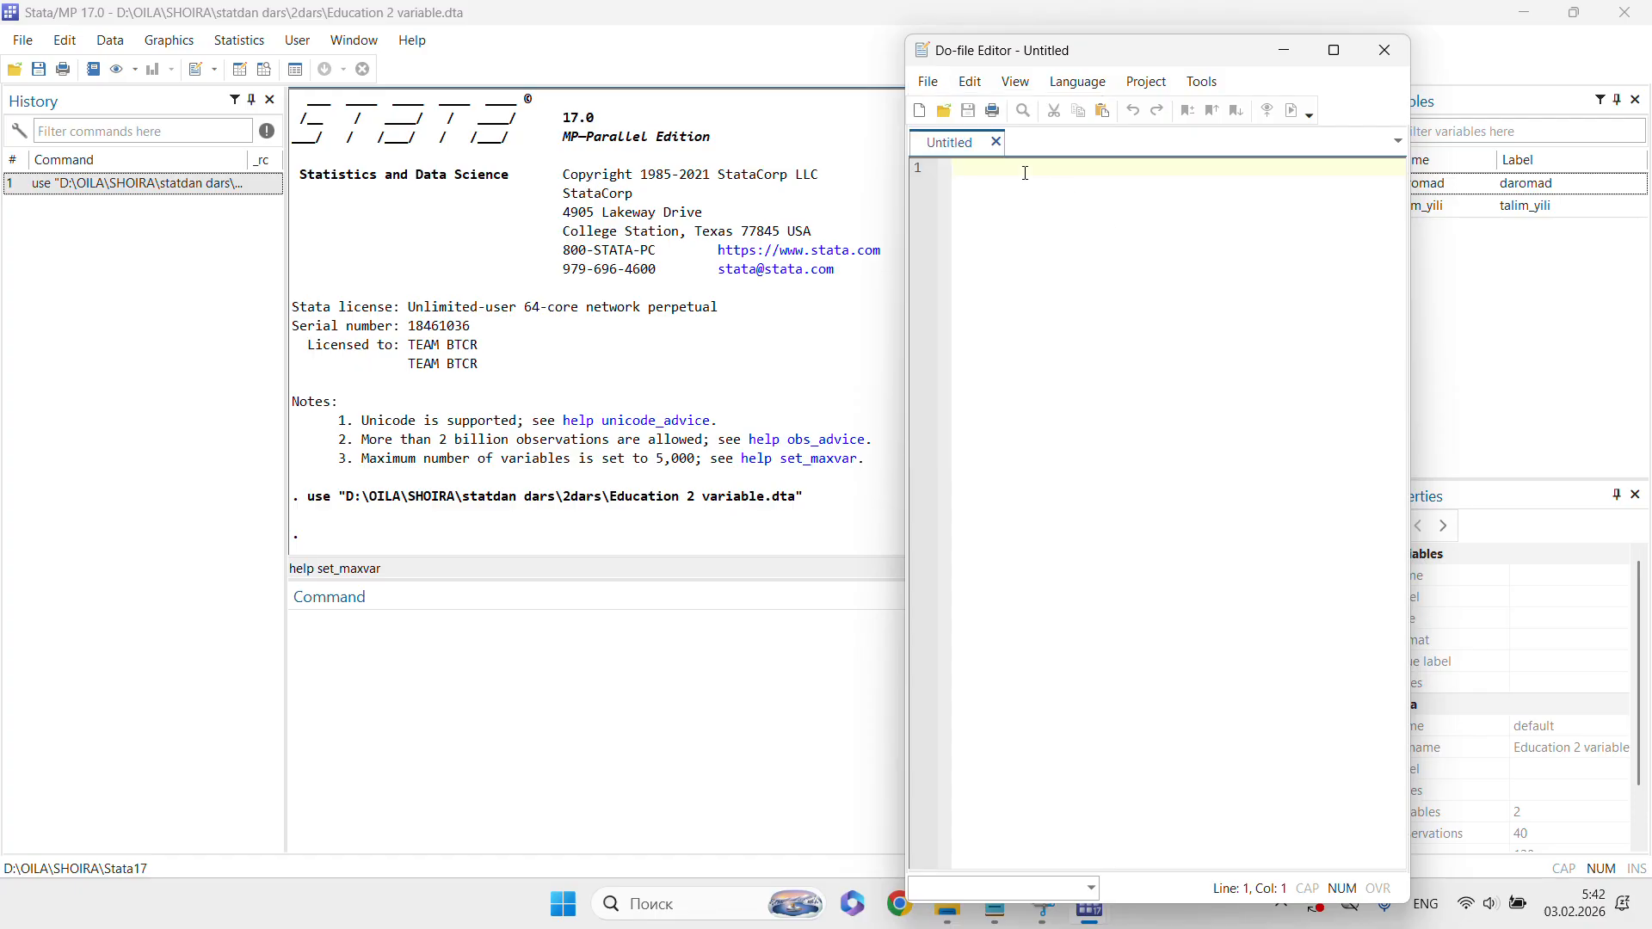
pyautogui.write('***1 da')
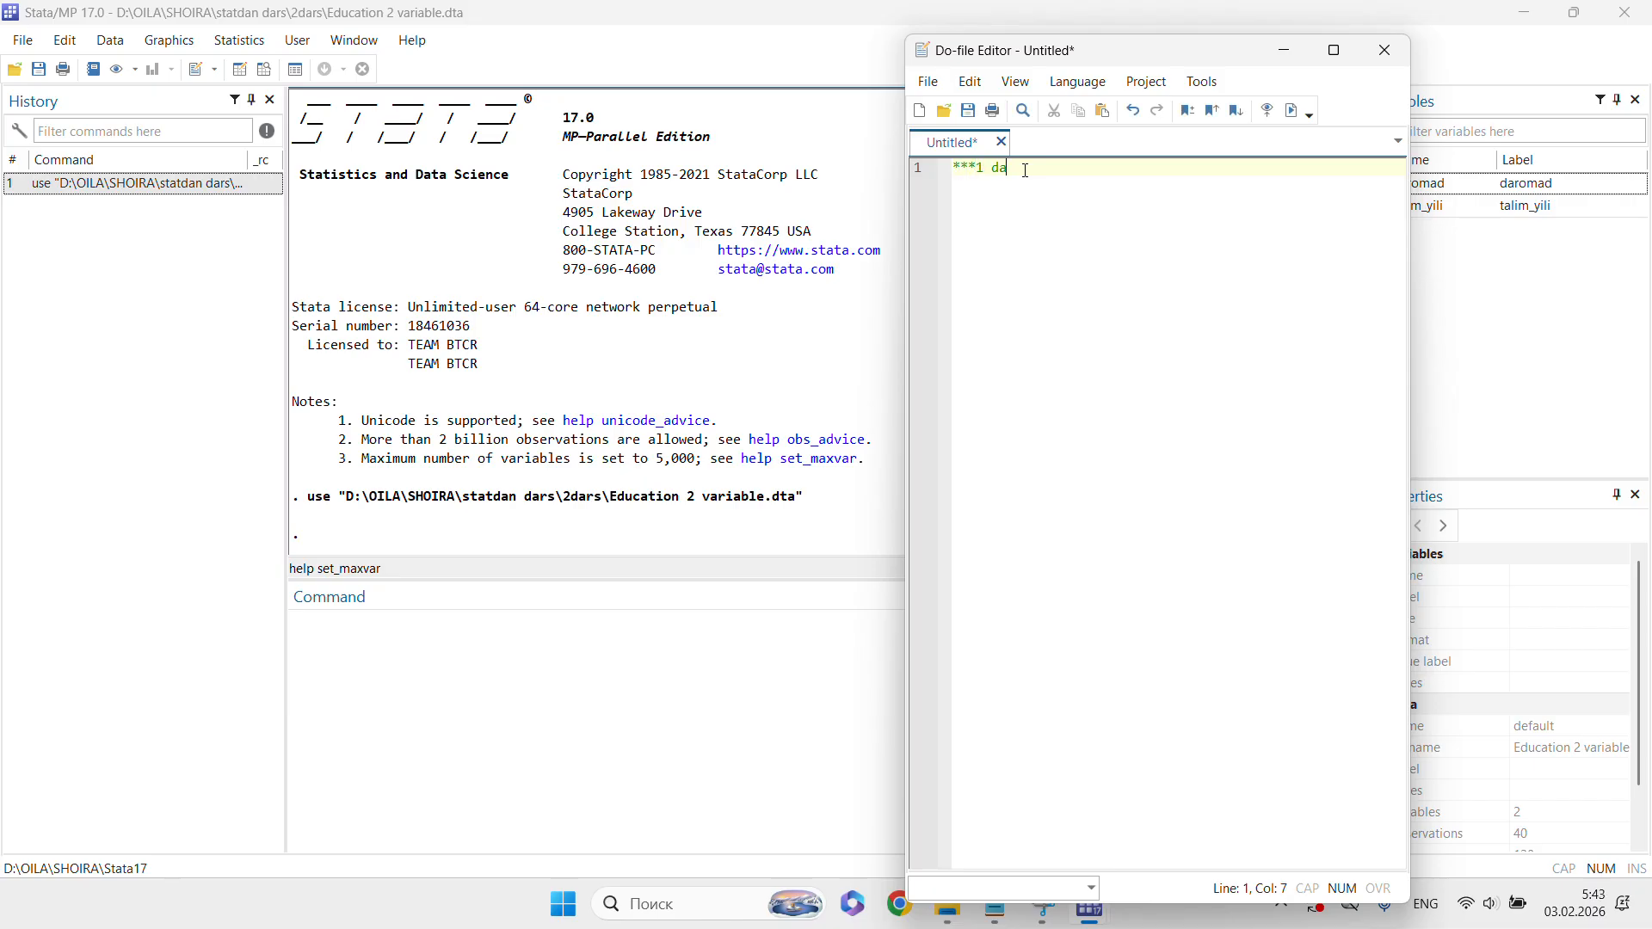
pyautogui.write('rs')
pyautogui.click(976, 168)
pyautogui.click(1054, 170)
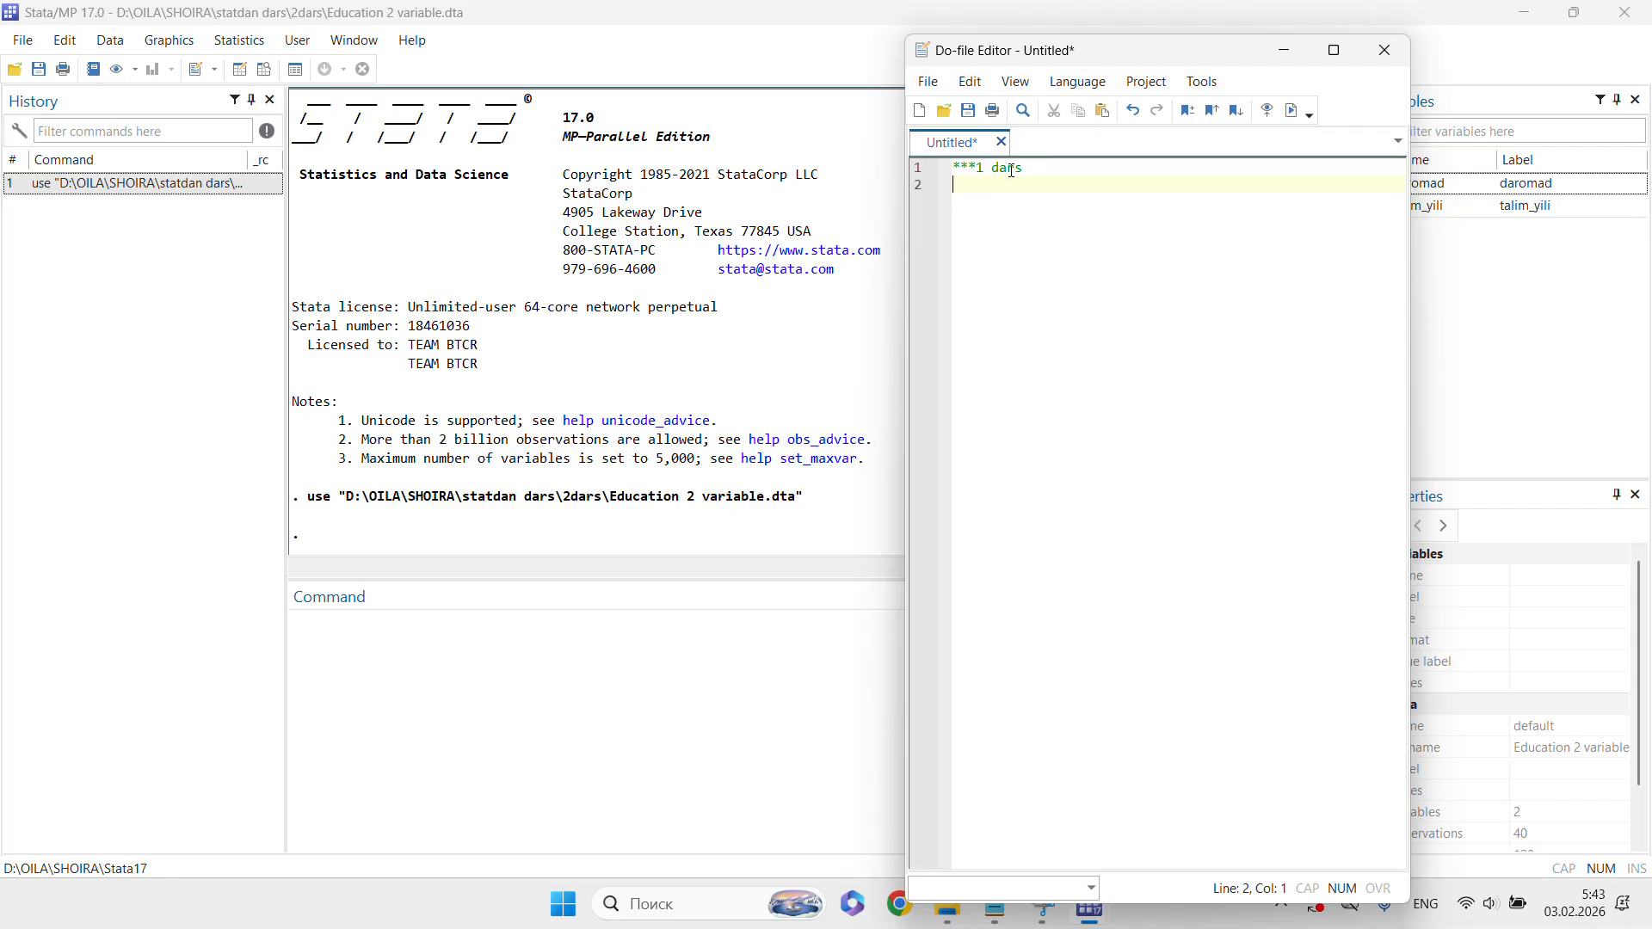
# - Add the command "br" on line 2 of the do-file and run only that command
pyautogui.write('br')
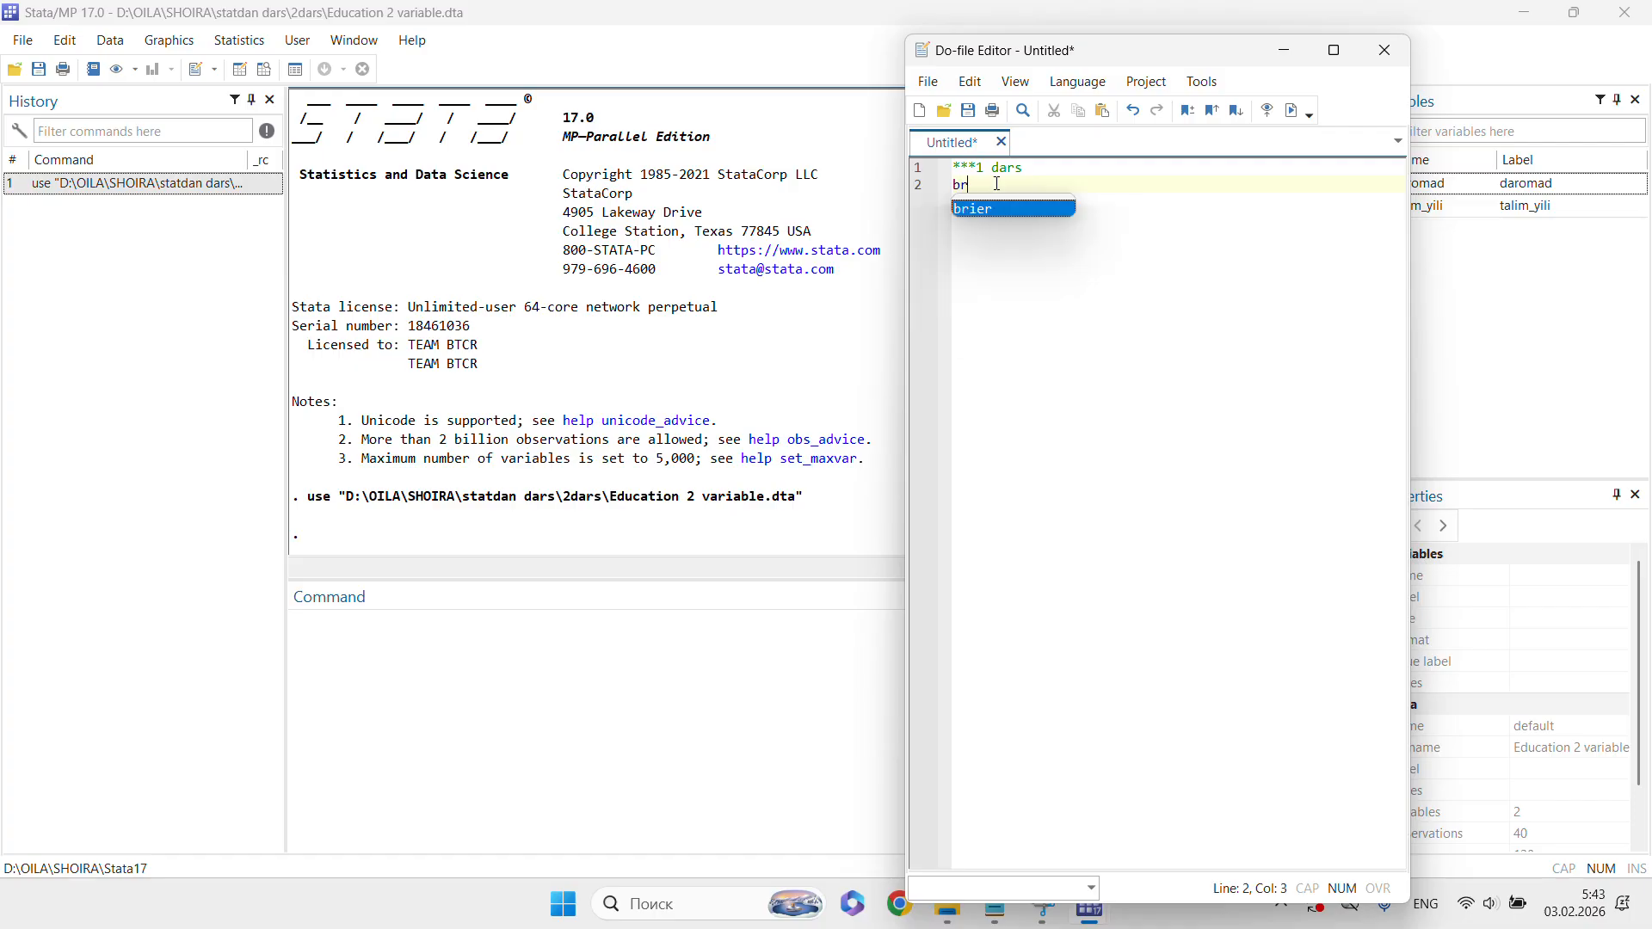
pyautogui.click(1033, 333)
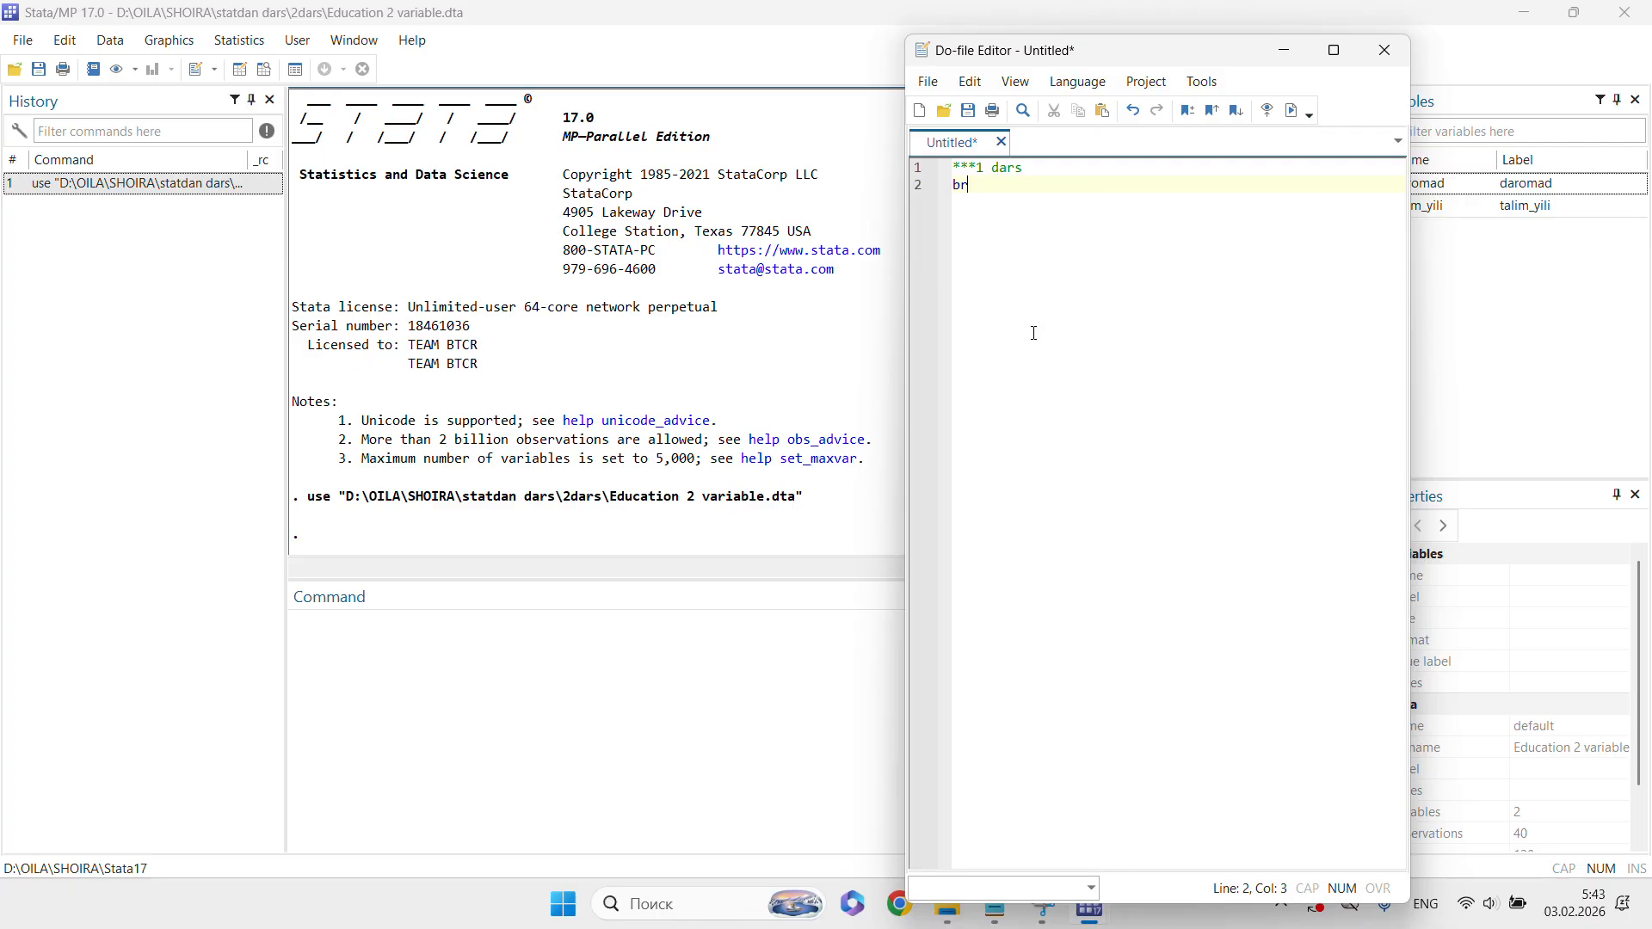
pyautogui.doubleClick(959, 185)
pyautogui.click(1023, 247)
pyautogui.doubleClick(960, 185)
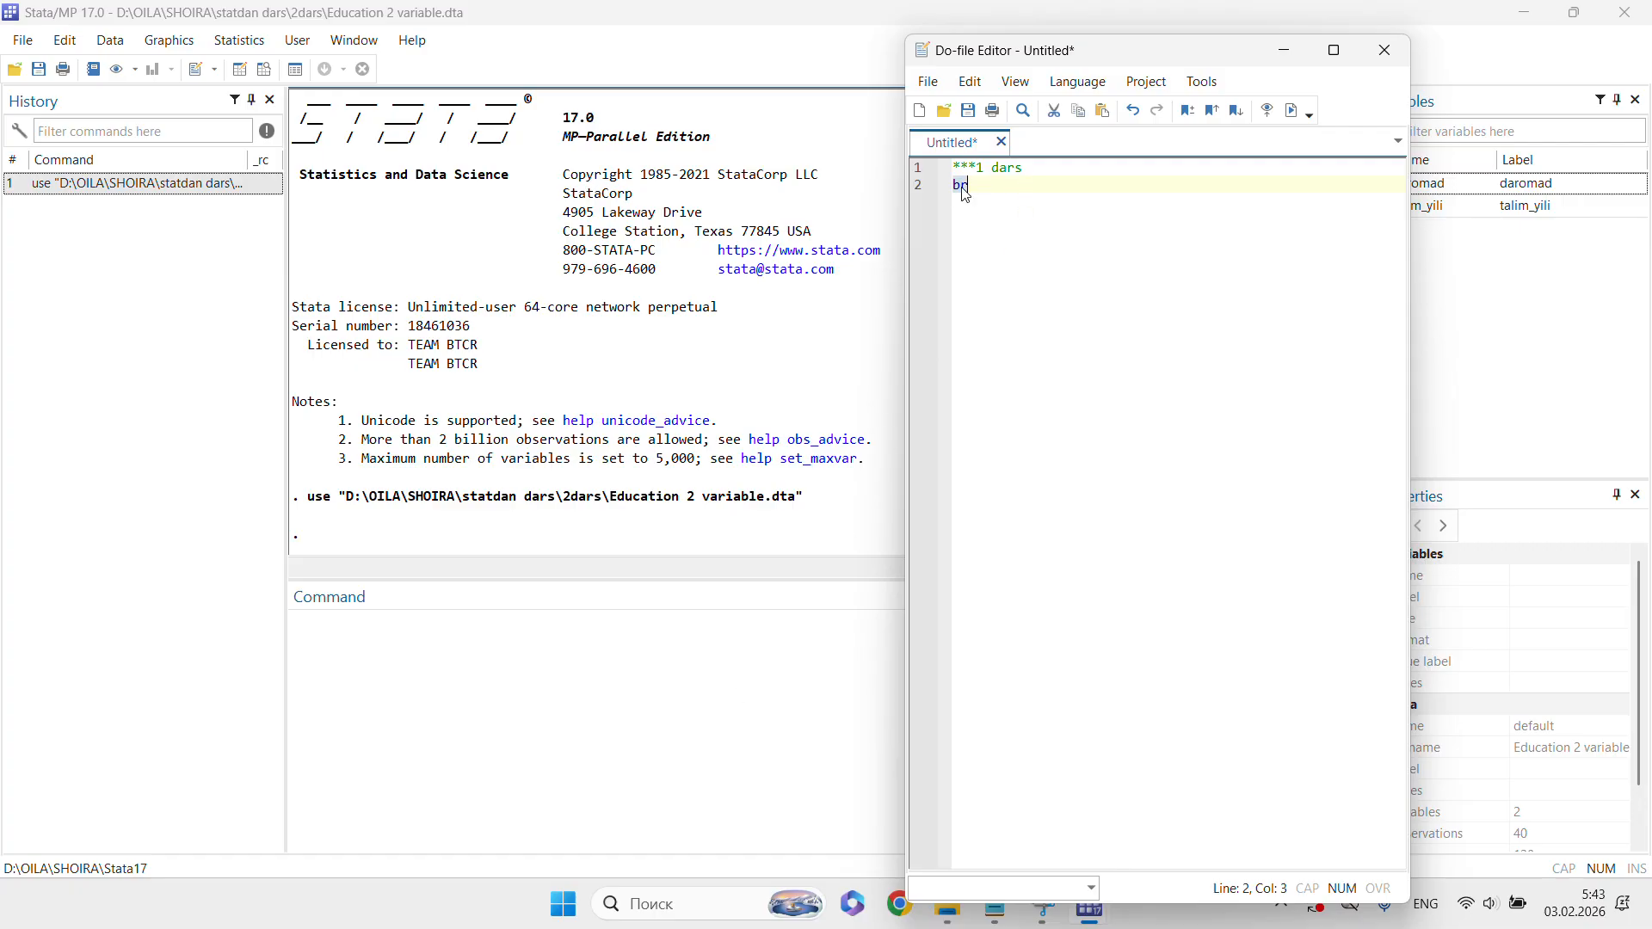
pyautogui.click(1294, 115)
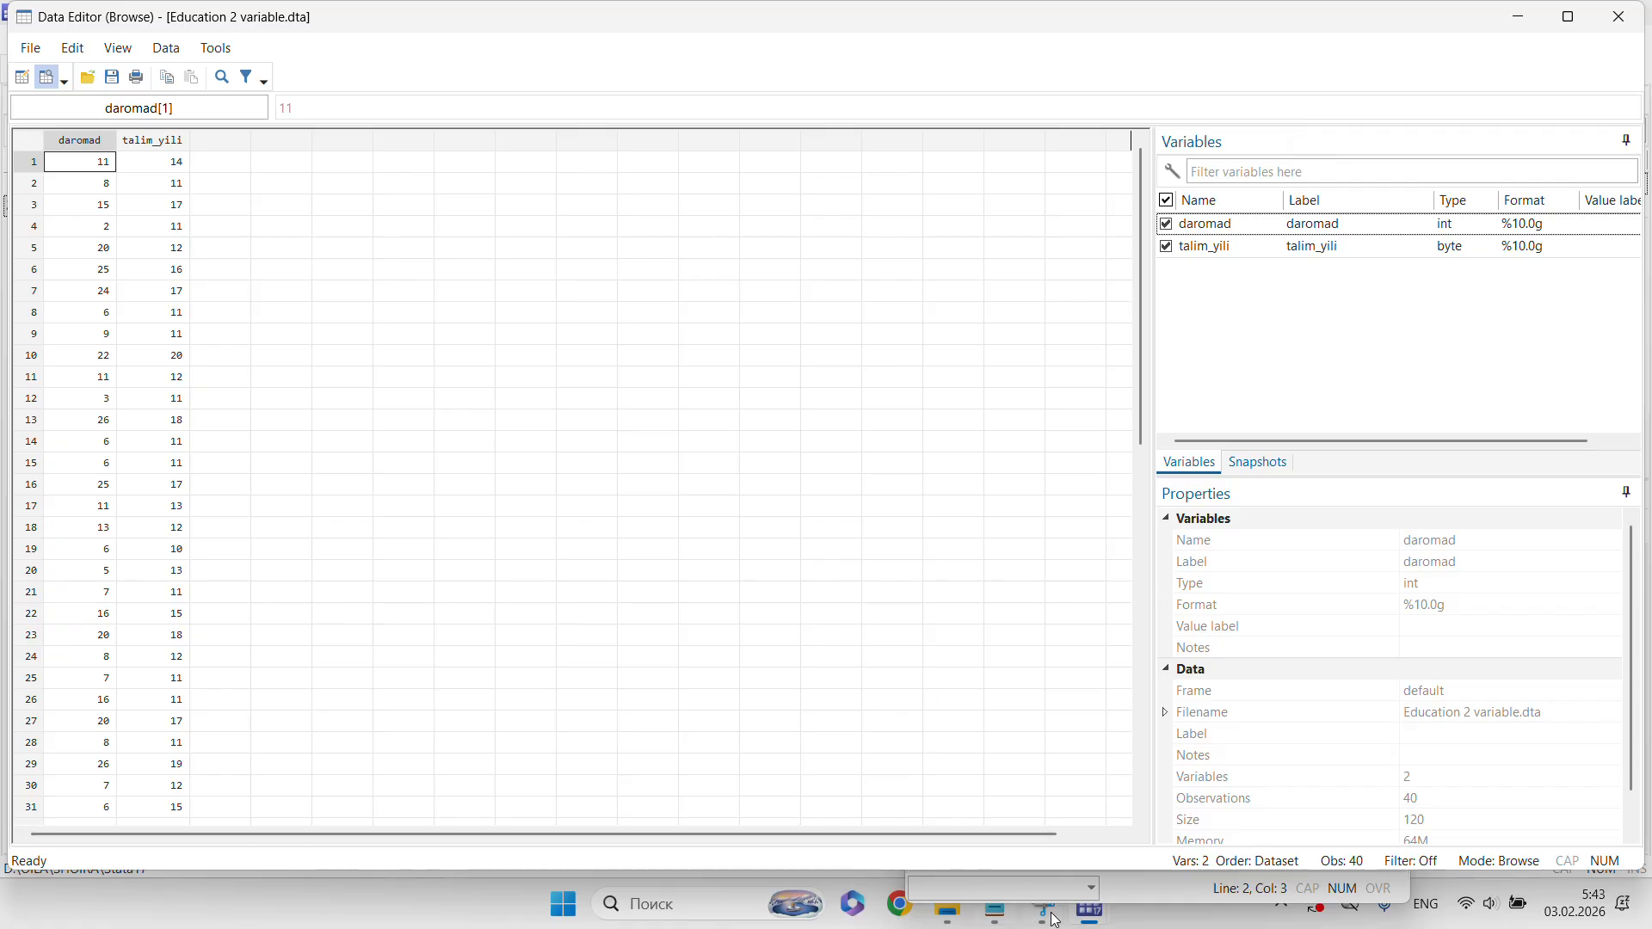
# - Check the executed command in the results output and look through all observations of daromad and talim_yili in the data browser
pyautogui.moveTo(1102, 921)
pyautogui.click(989, 821)
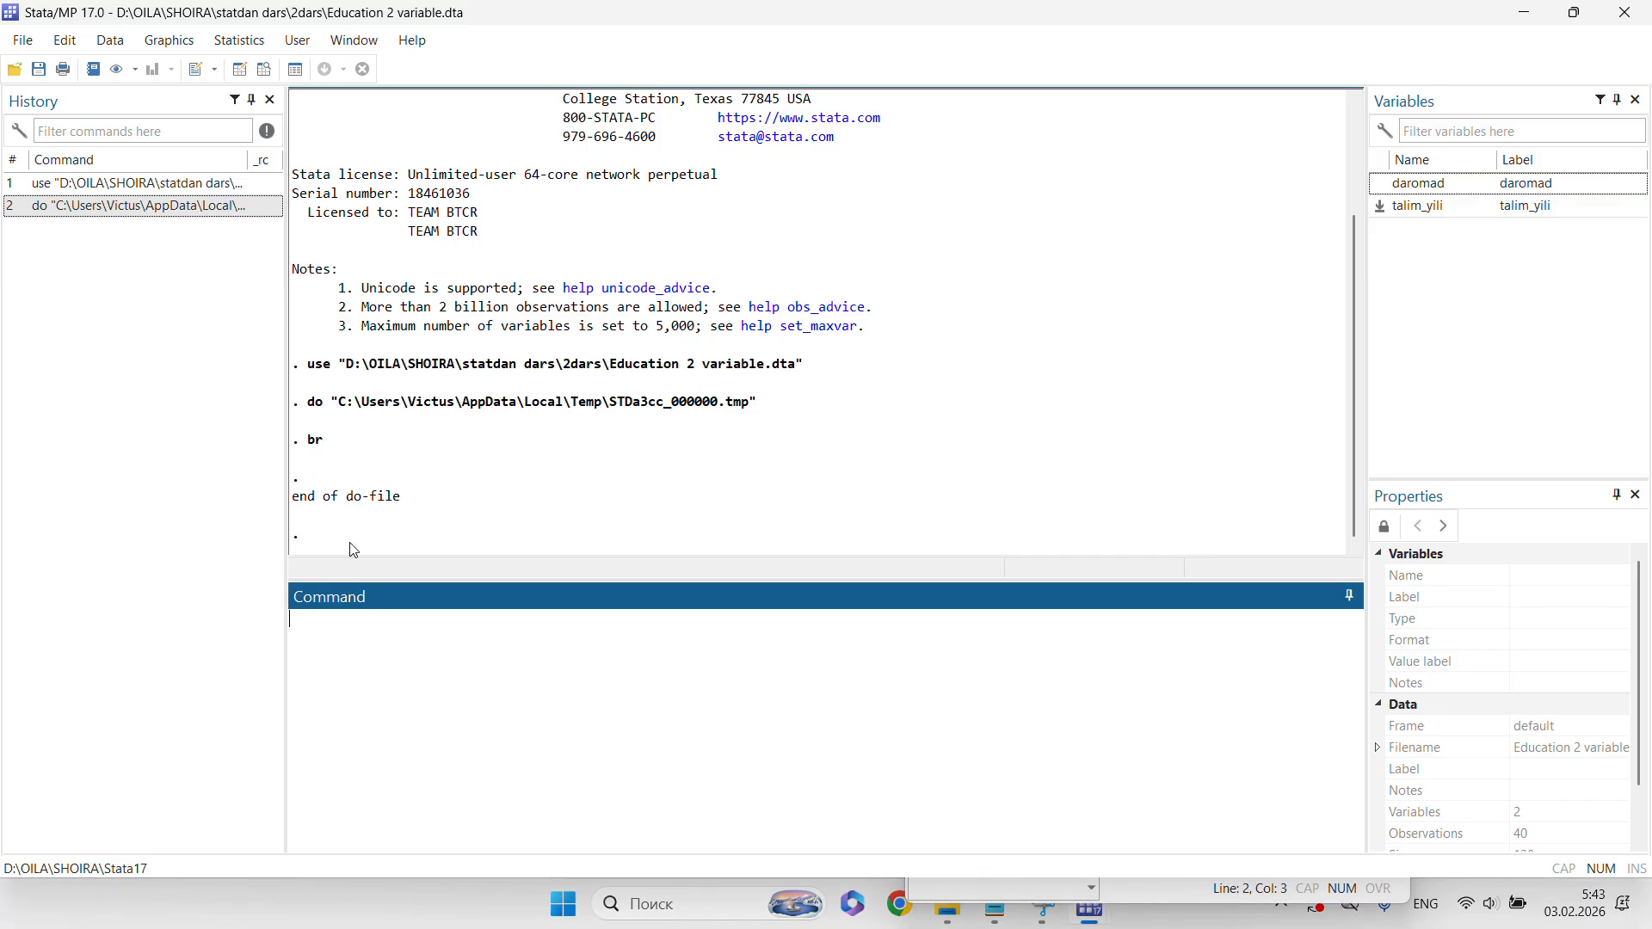
pyautogui.click(1088, 914)
pyautogui.click(1198, 840)
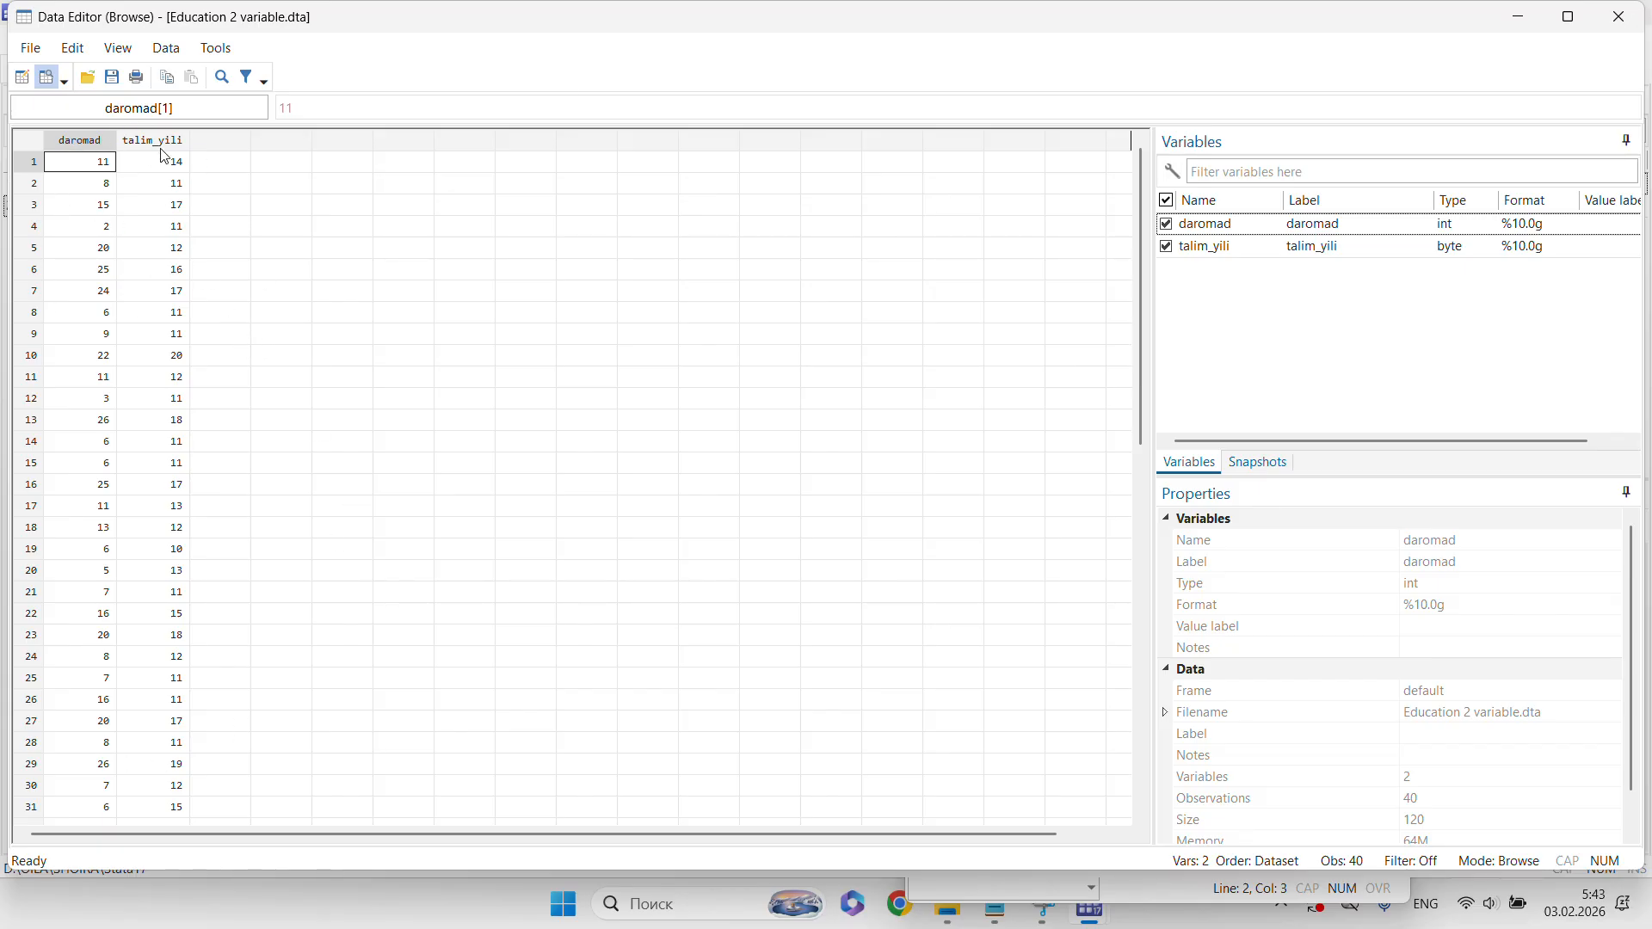
pyautogui.scroll(-5, 144, 325)
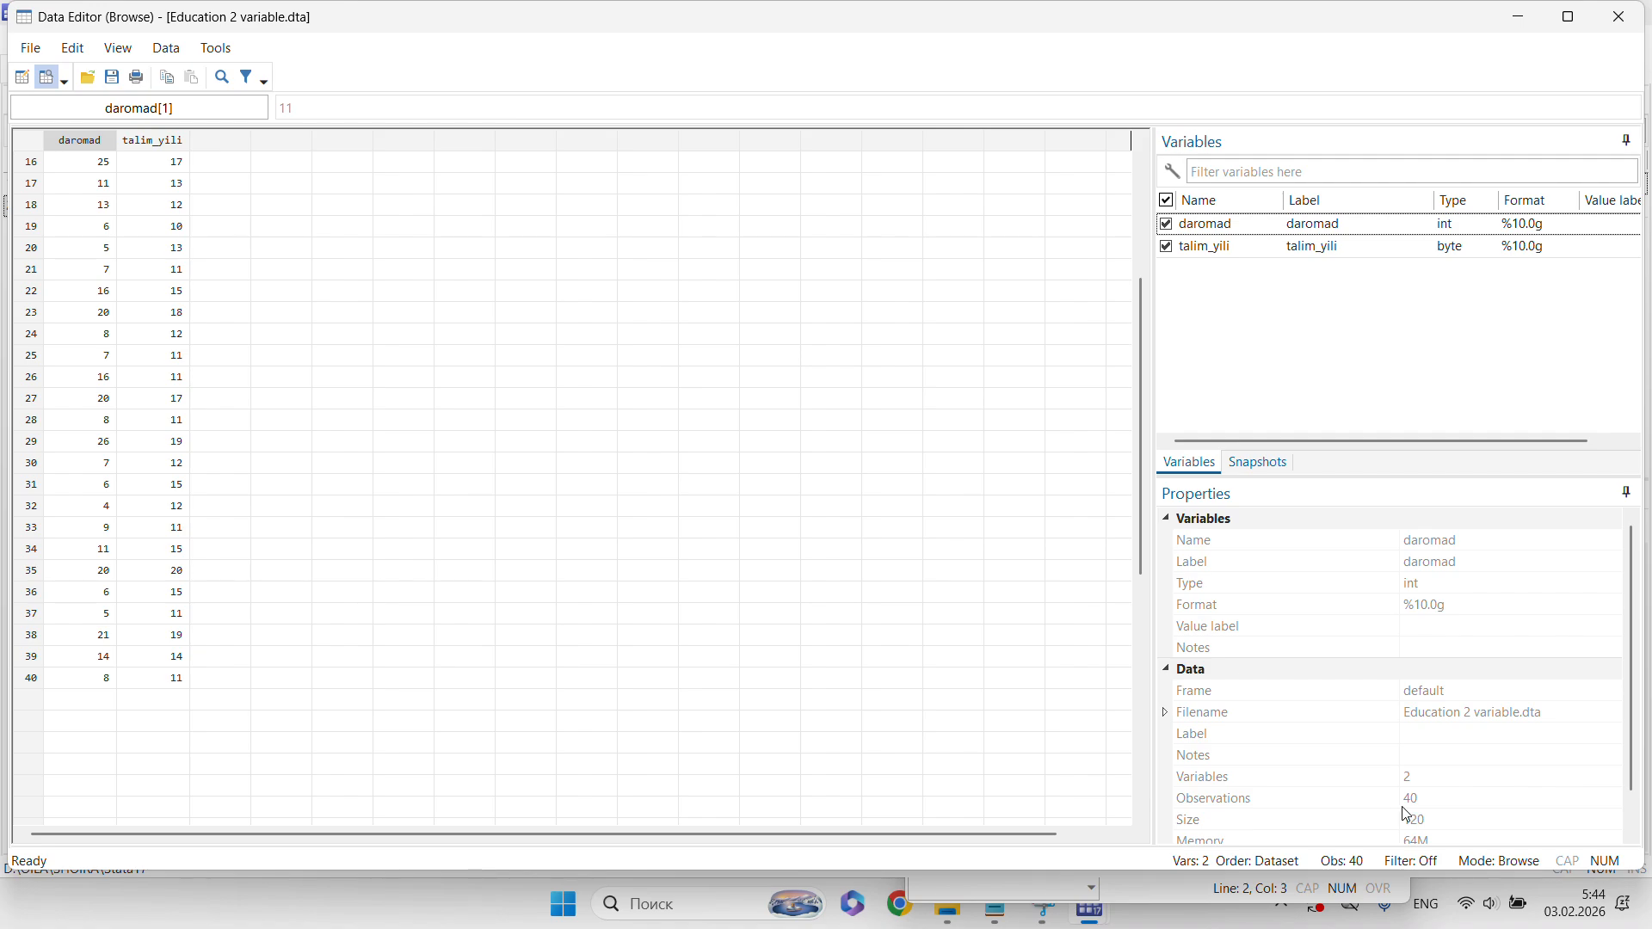
pyautogui.scroll(5, 160, 293)
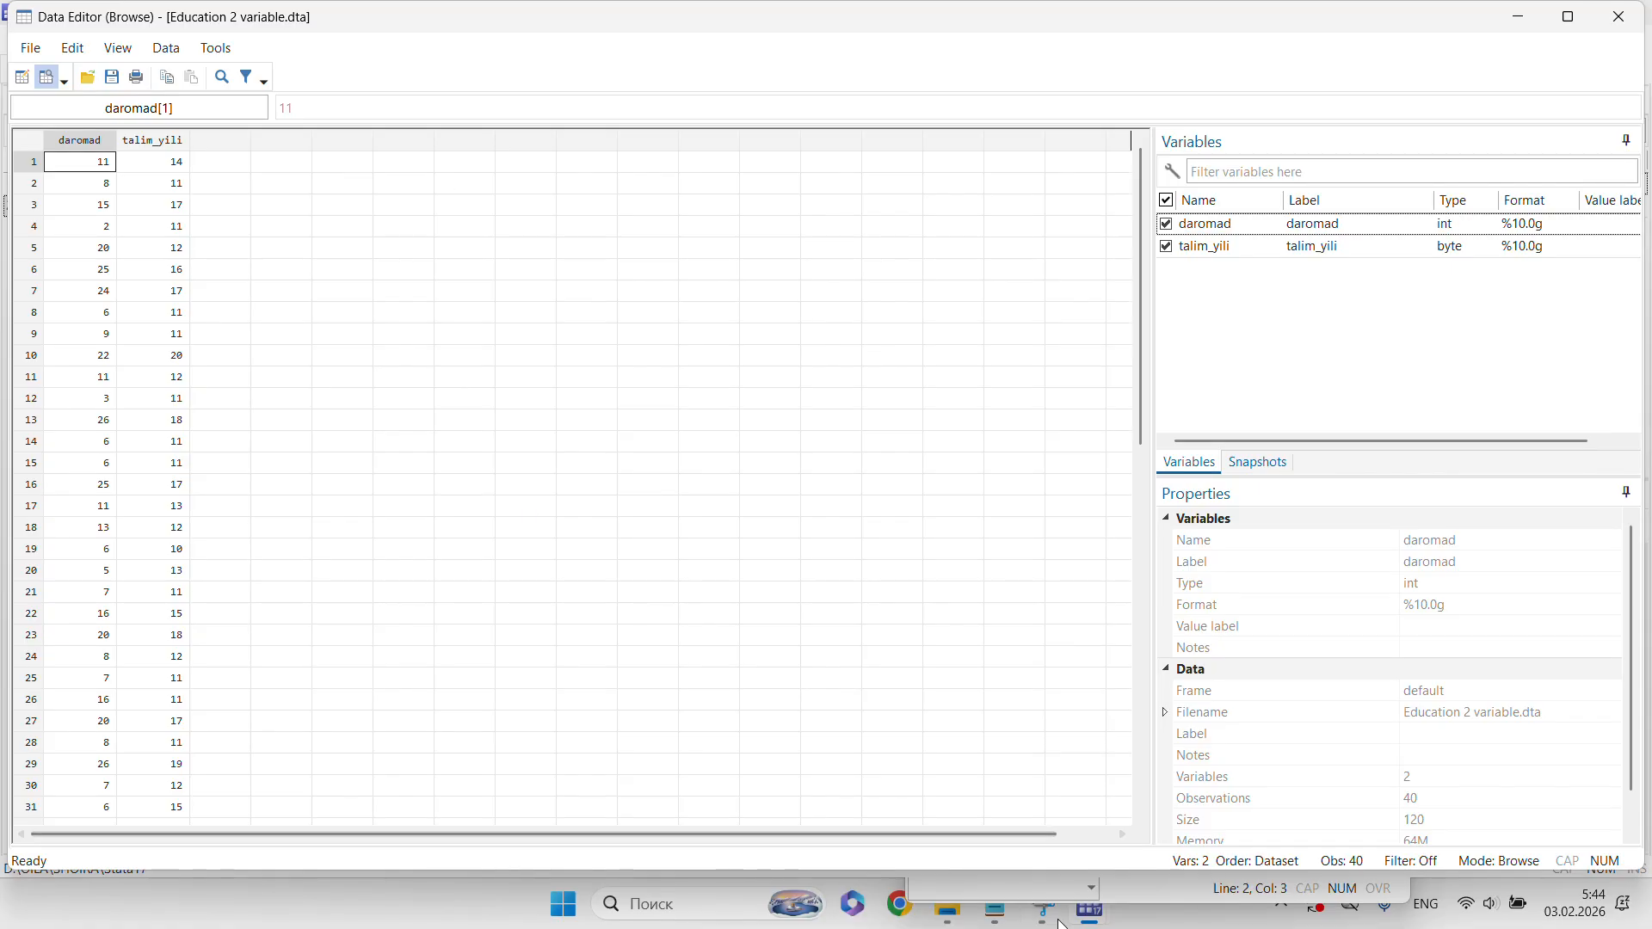
# - Return to the do-file and add the command "ssc install asdoc" on line 3
pyautogui.moveTo(1085, 922)
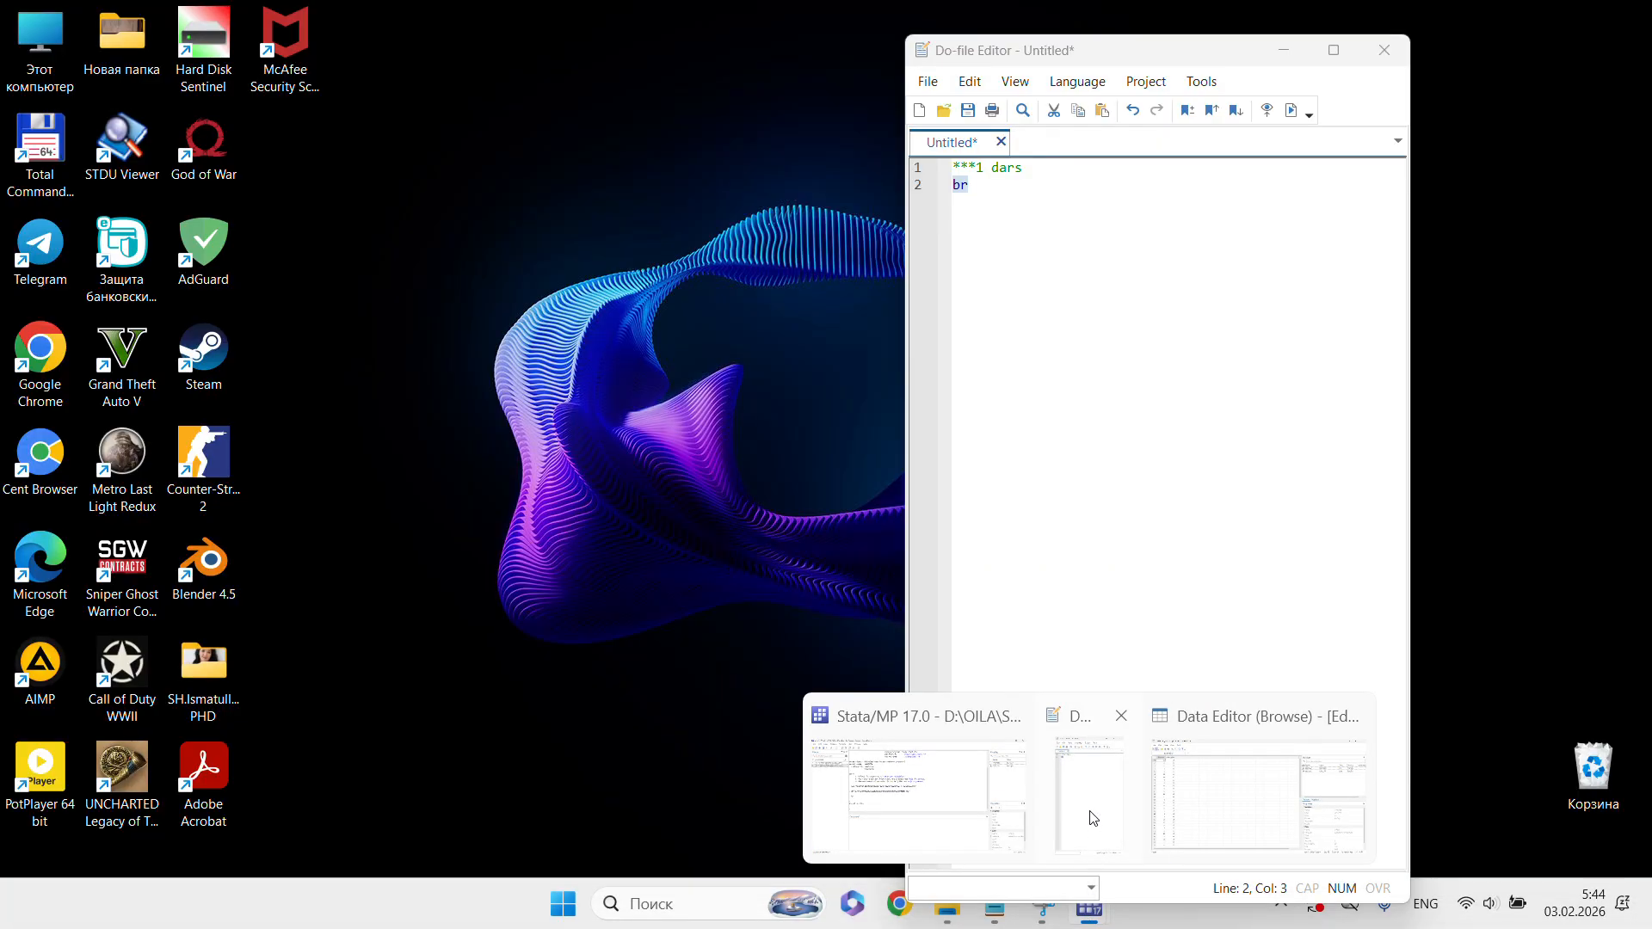
pyautogui.click(1091, 822)
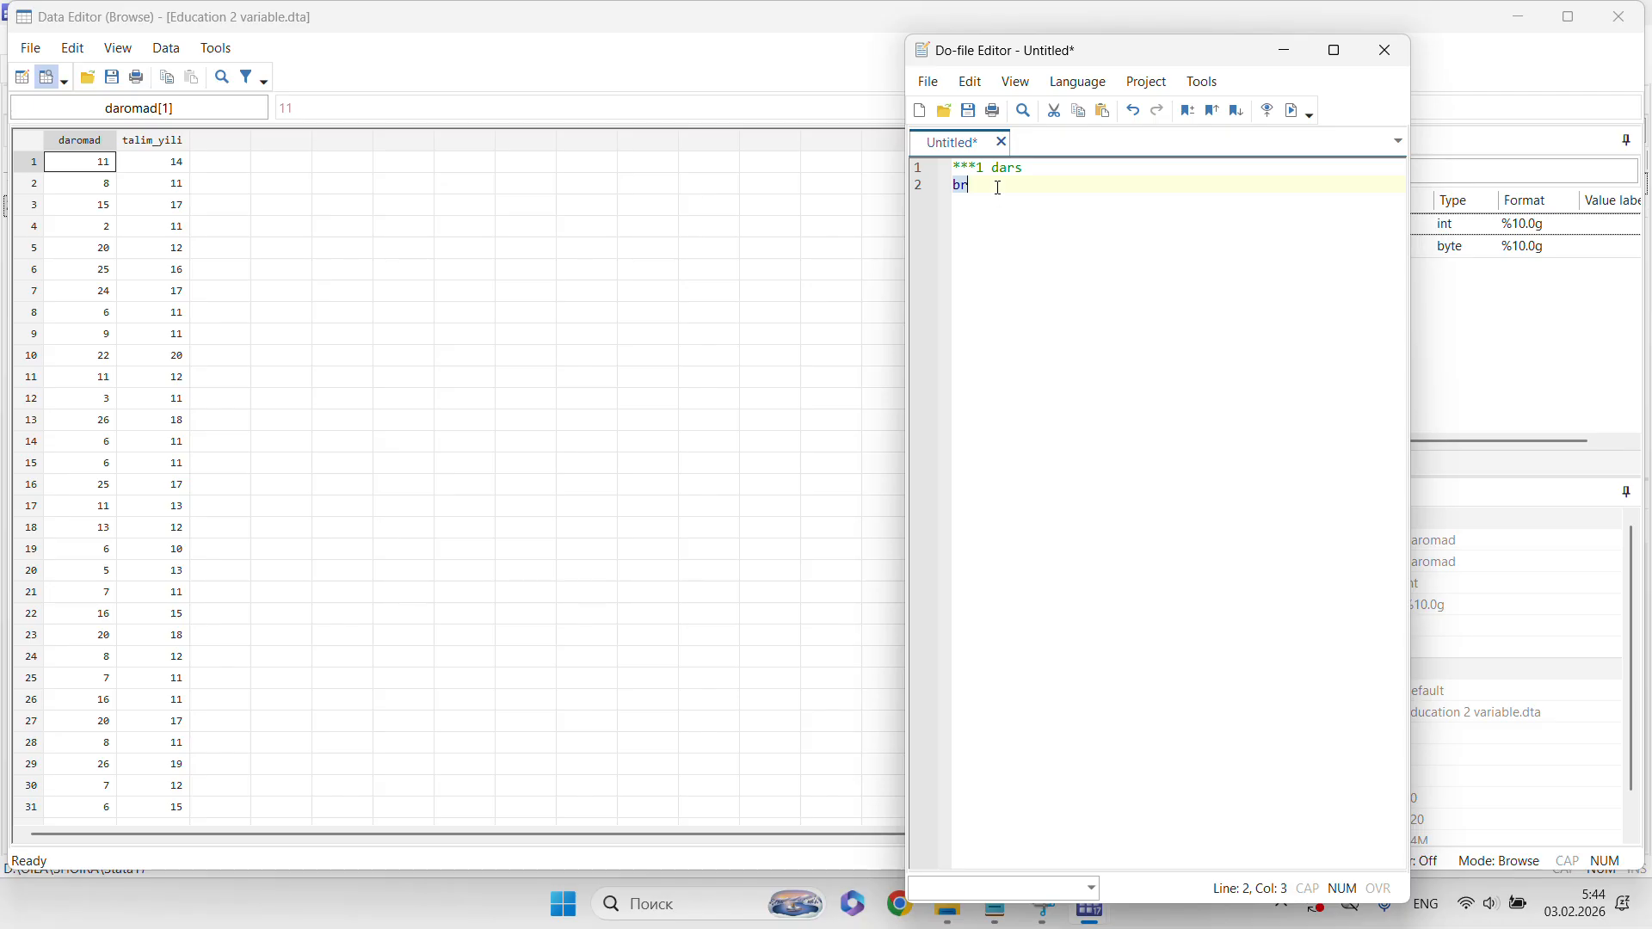
pyautogui.press('Return')
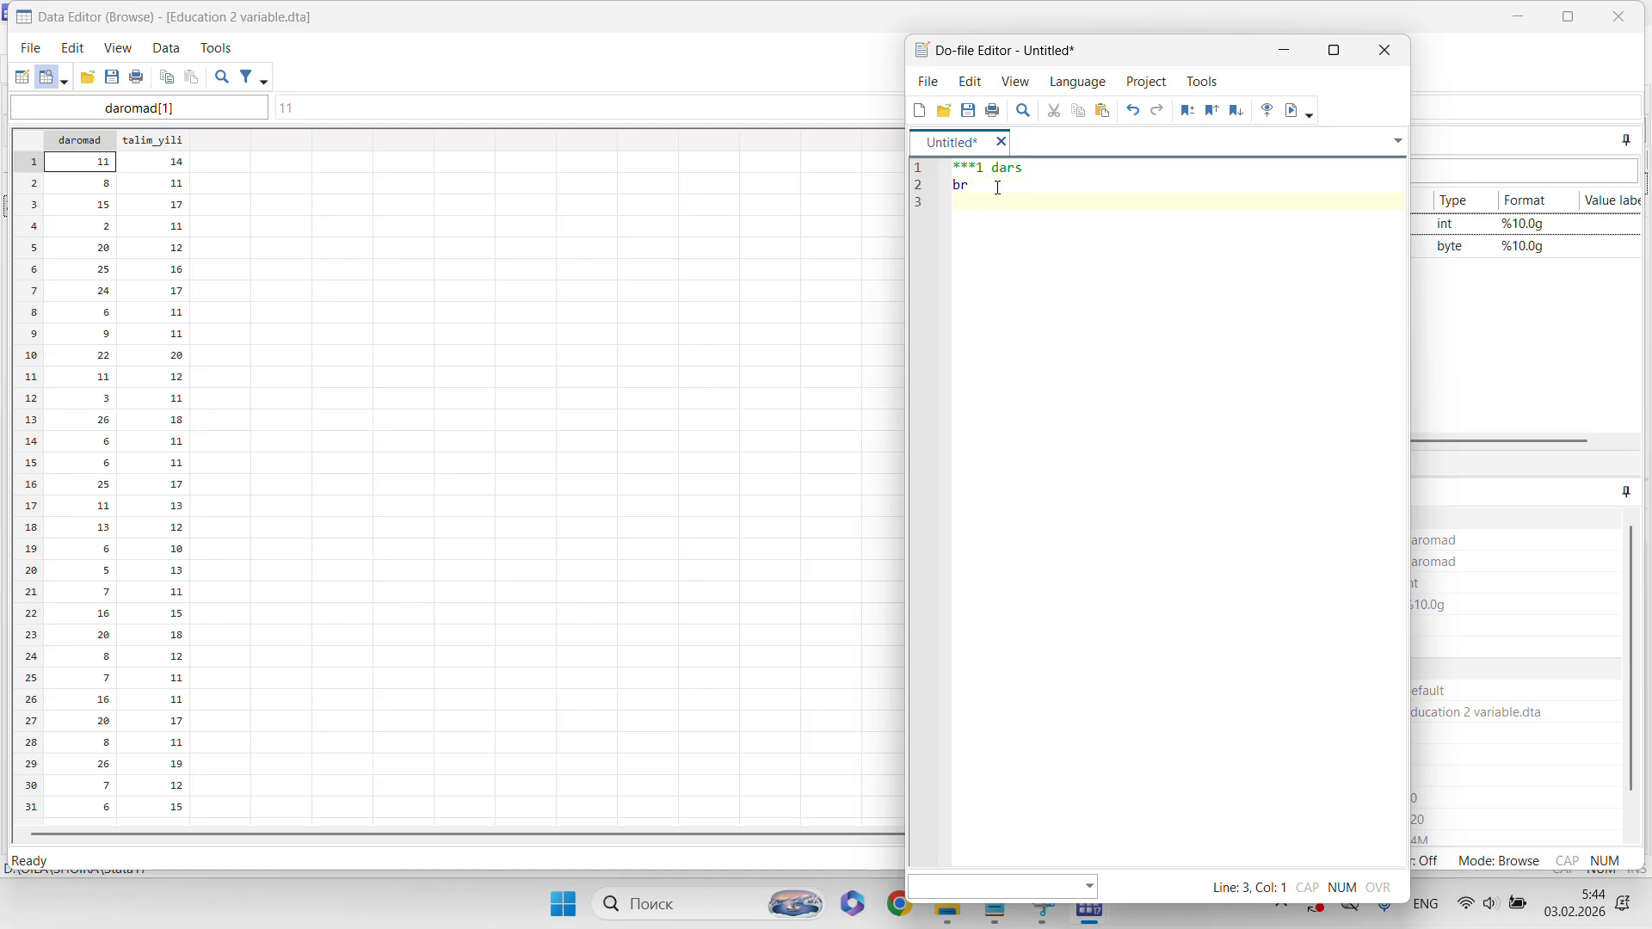
pyautogui.write('ssc install asdoc')
pyautogui.moveTo(981, 206); pyautogui.dragTo(954, 206)
pyautogui.click(985, 211)
pyautogui.doubleClick(995, 213)
pyautogui.click(1070, 205)
pyautogui.moveTo(960, 206); pyautogui.dragTo(1101, 213)
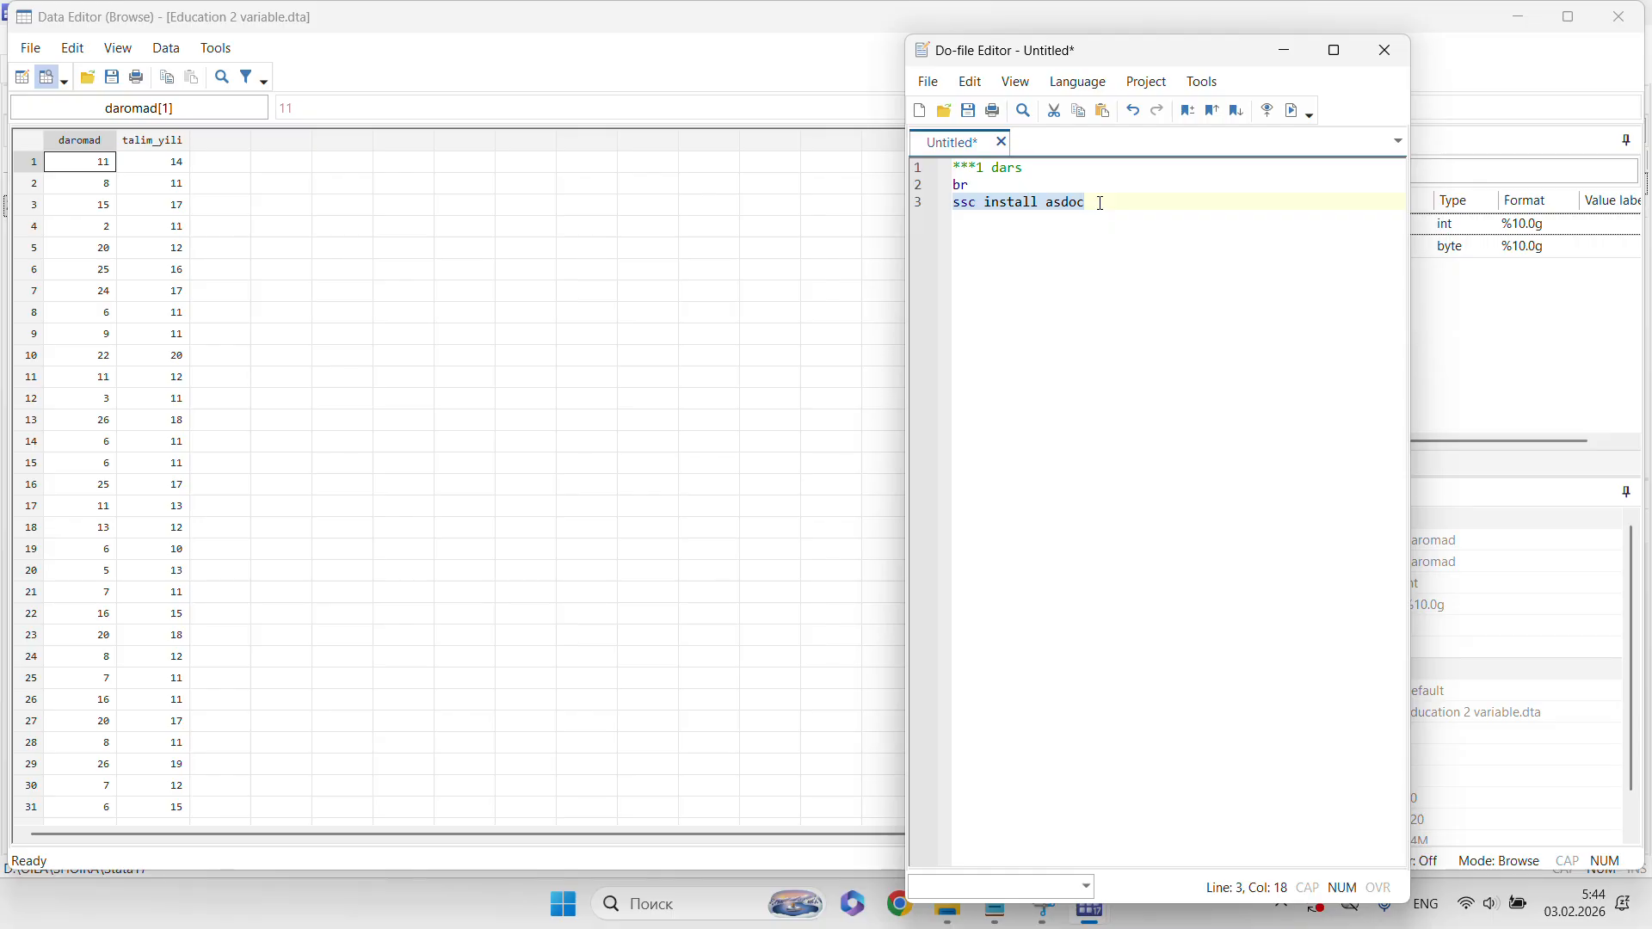
pyautogui.click(1073, 237)
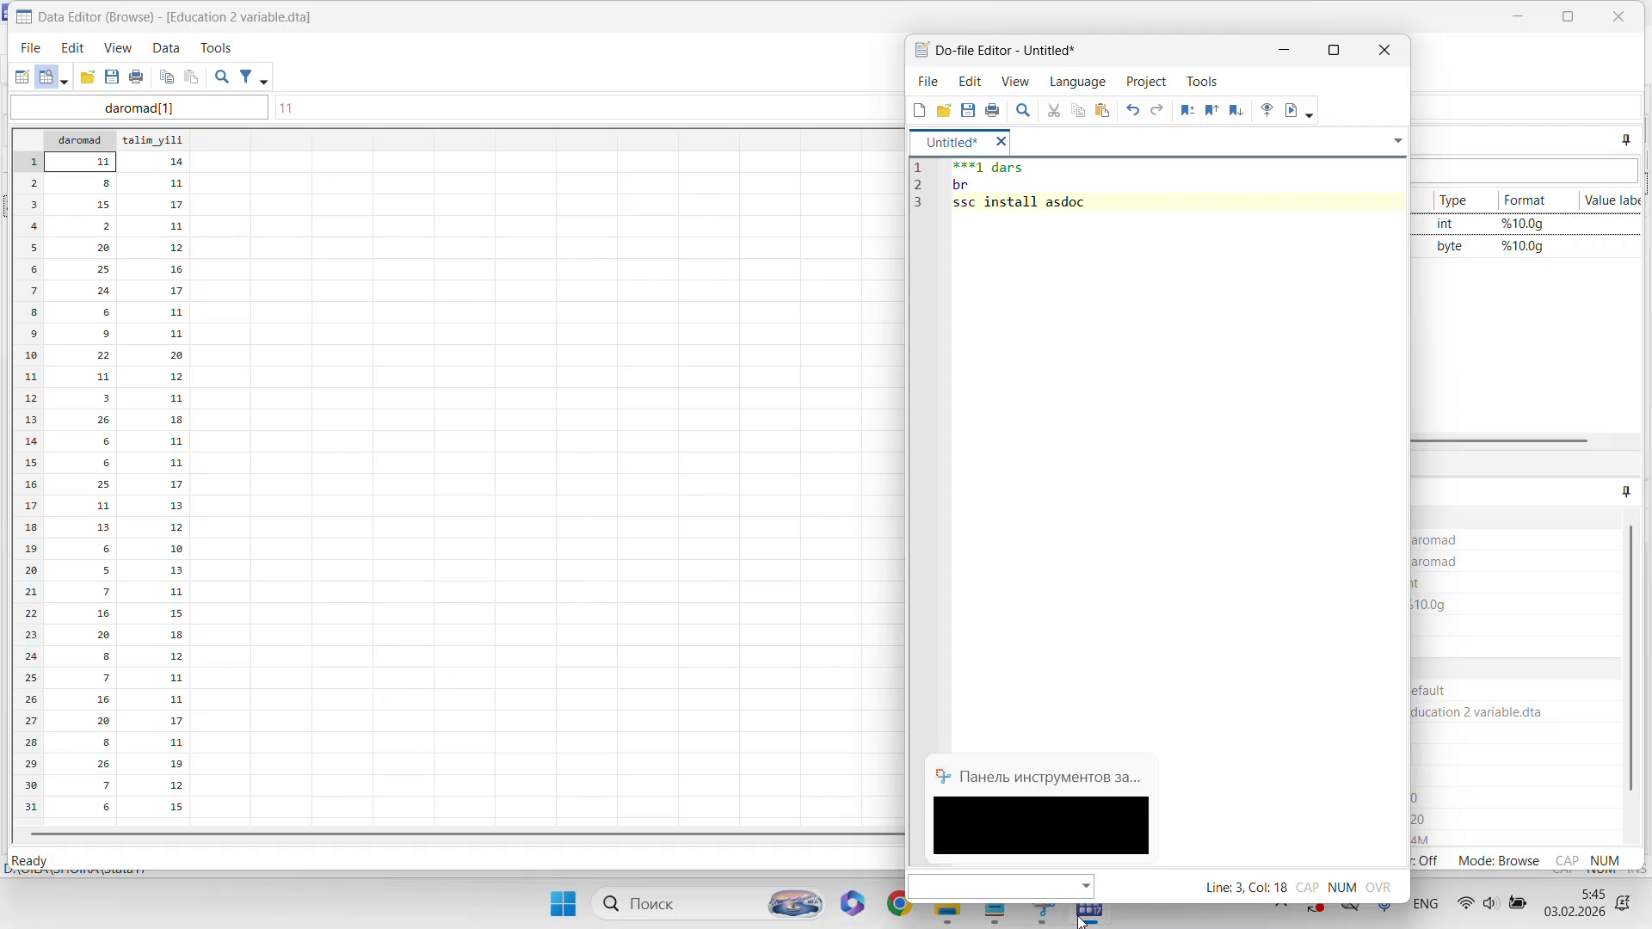
# - Examine the licence details and the earlier output in the main Stata results
pyautogui.moveTo(1090, 911)
pyautogui.click(927, 826)
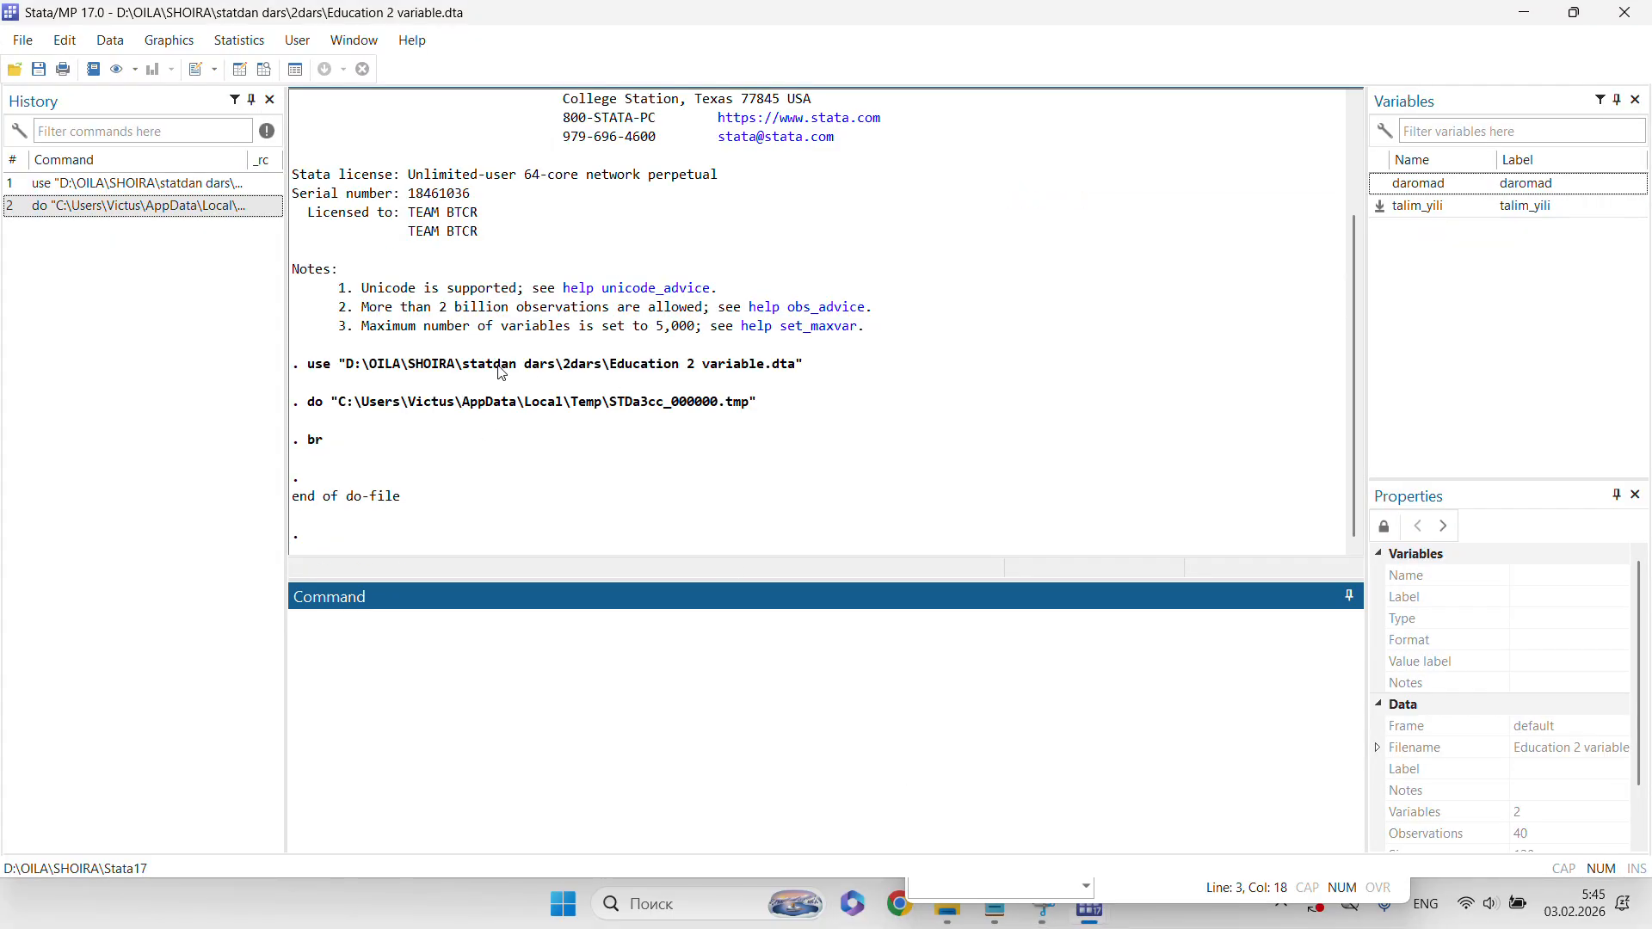
pyautogui.moveTo(382, 193); pyautogui.dragTo(499, 203)
pyautogui.moveTo(385, 175); pyautogui.dragTo(412, 215)
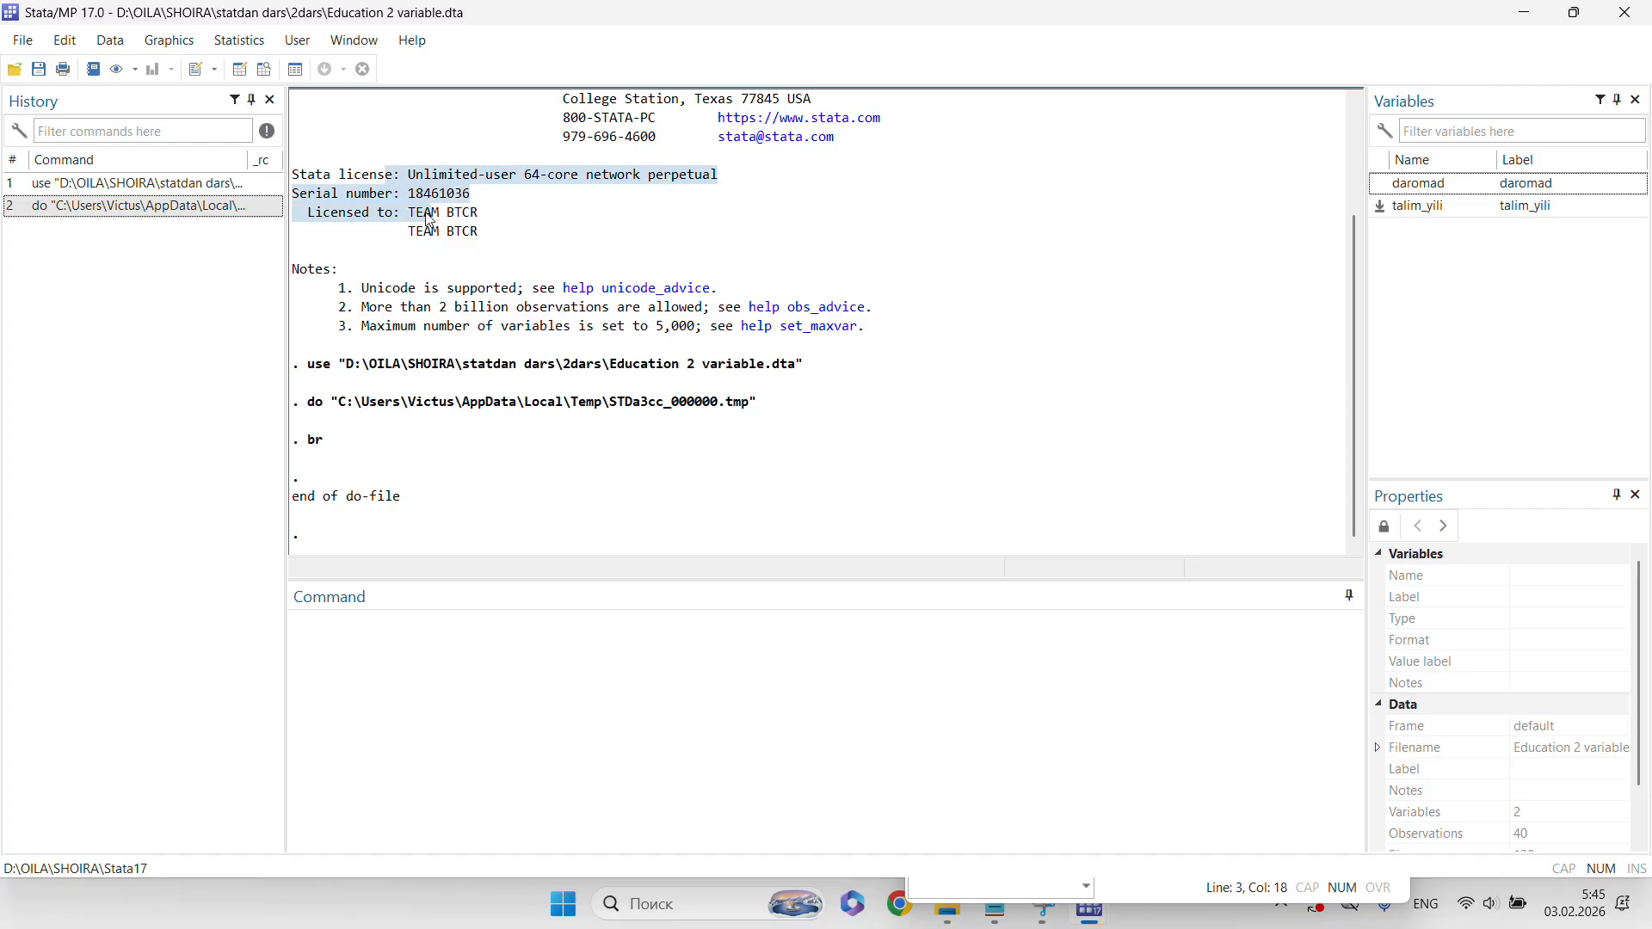
pyautogui.scroll(2, 985, 271)
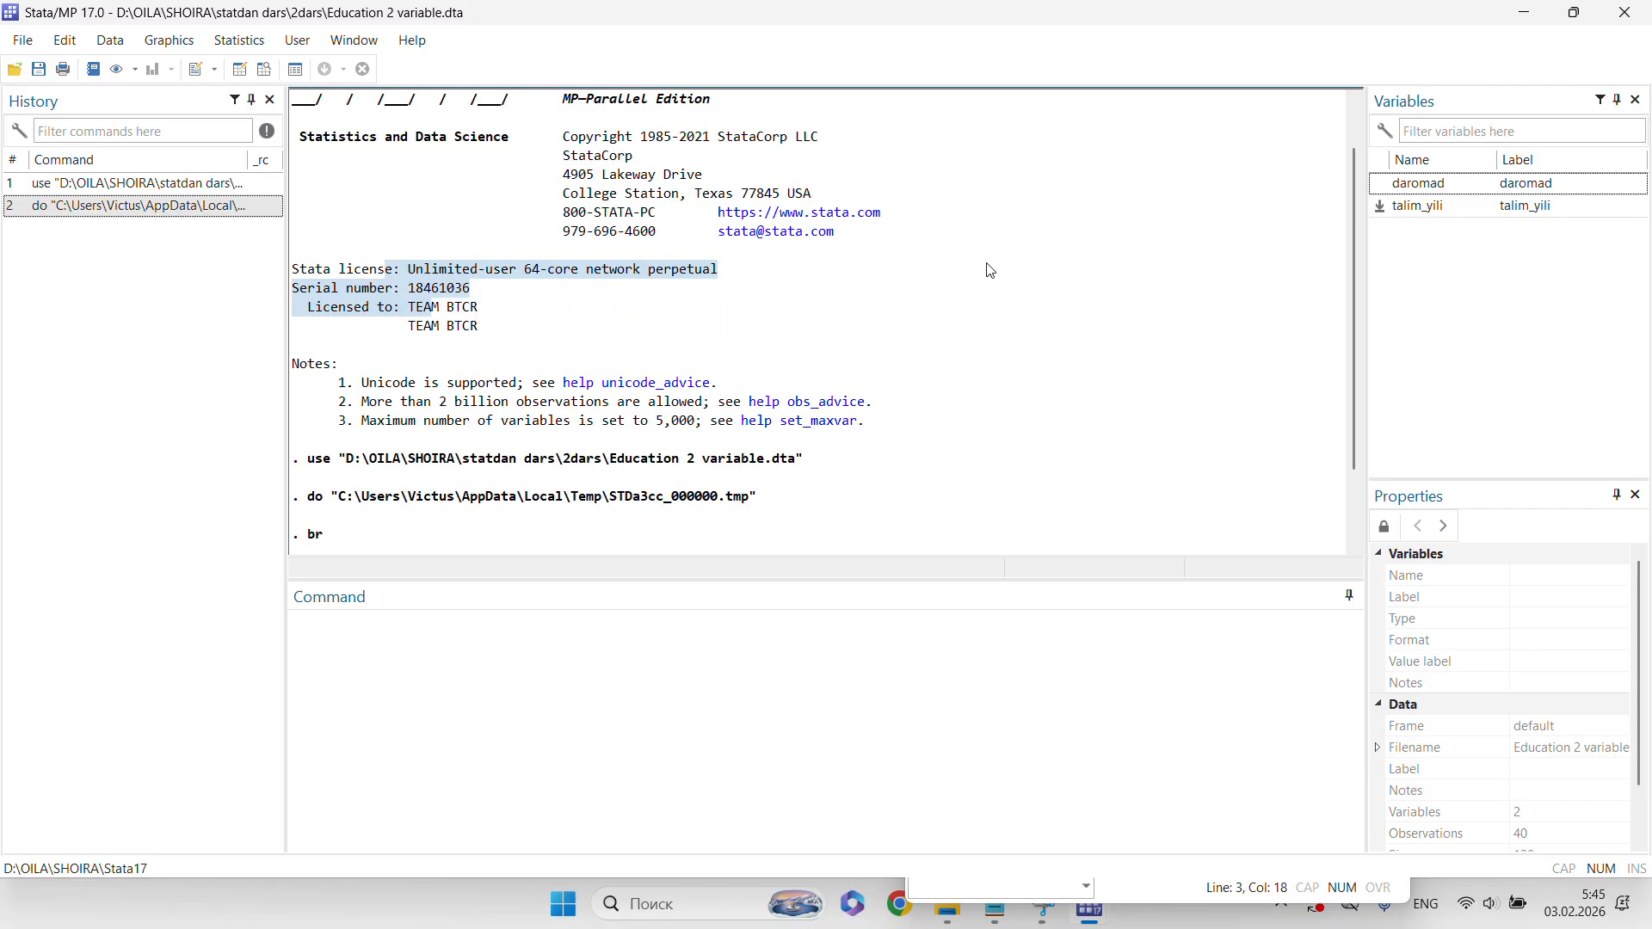
pyautogui.scroll(-2, 990, 271)
# - Go back to the do-file and run all of its lines, including the asdoc installation
pyautogui.moveTo(1082, 916)
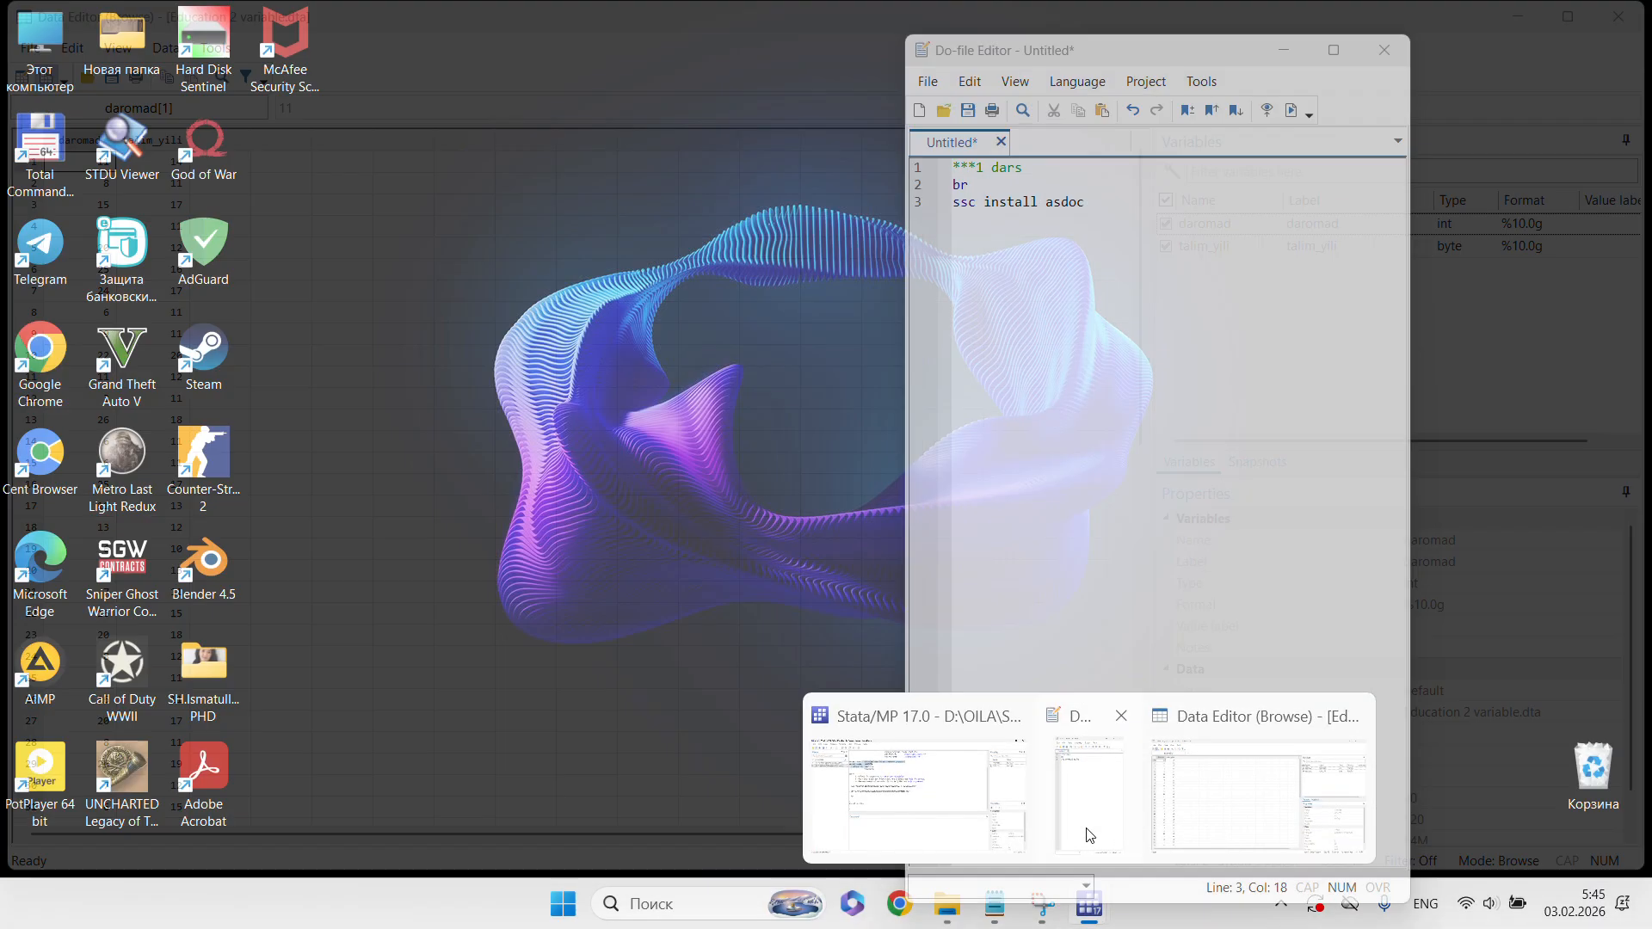
pyautogui.click(1089, 835)
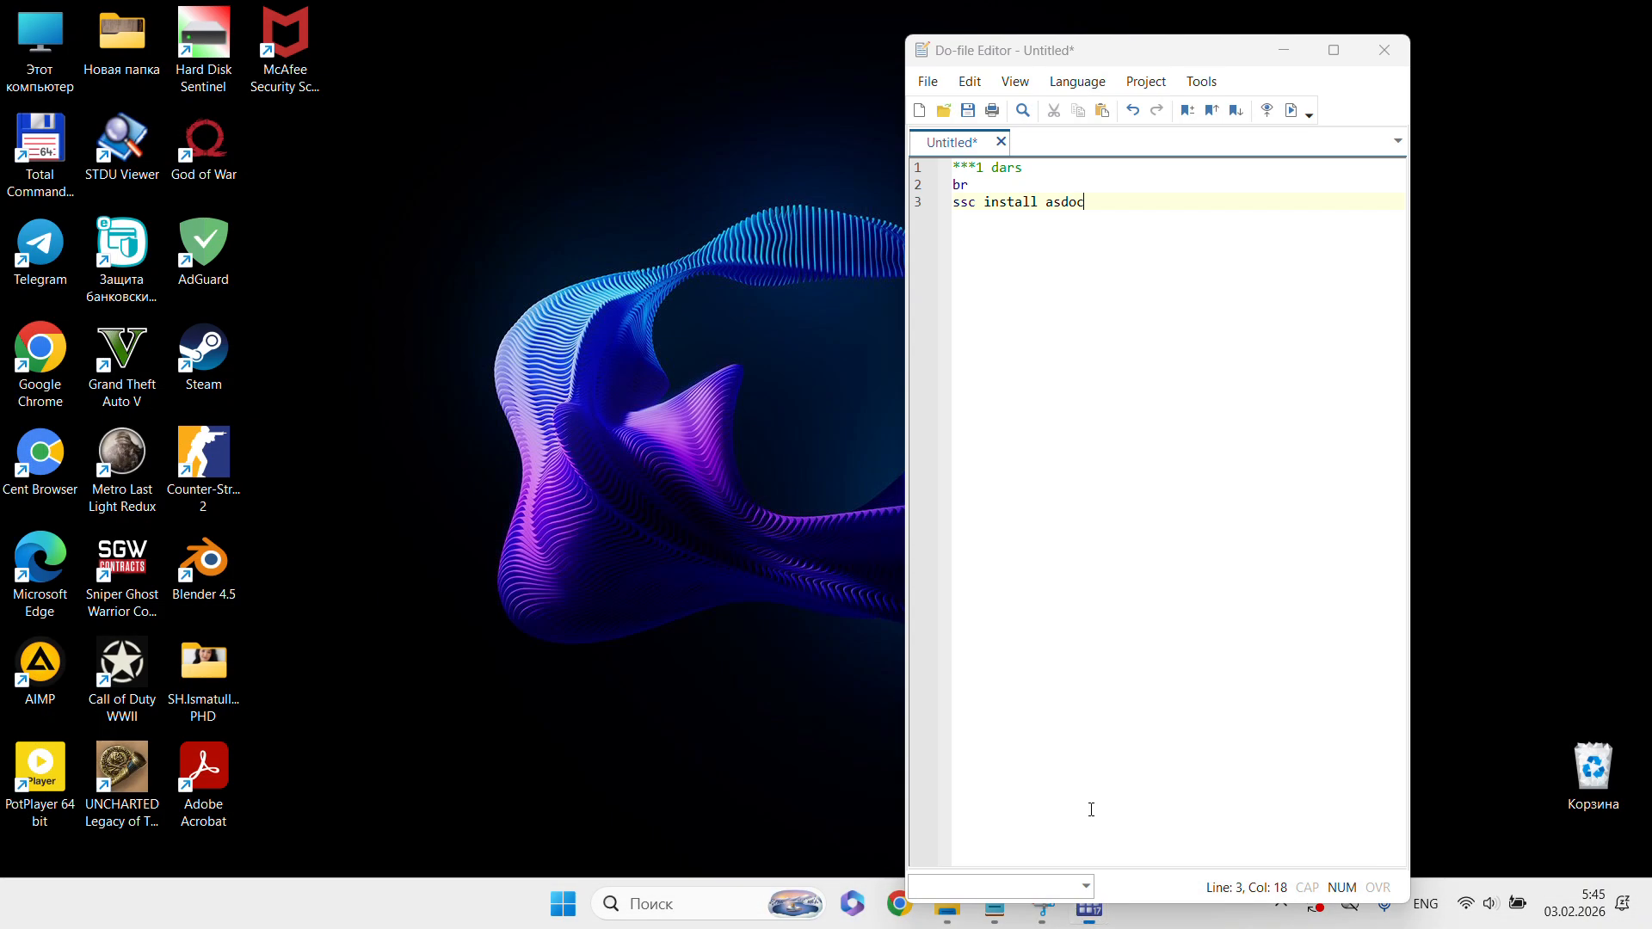
pyautogui.click(1054, 202)
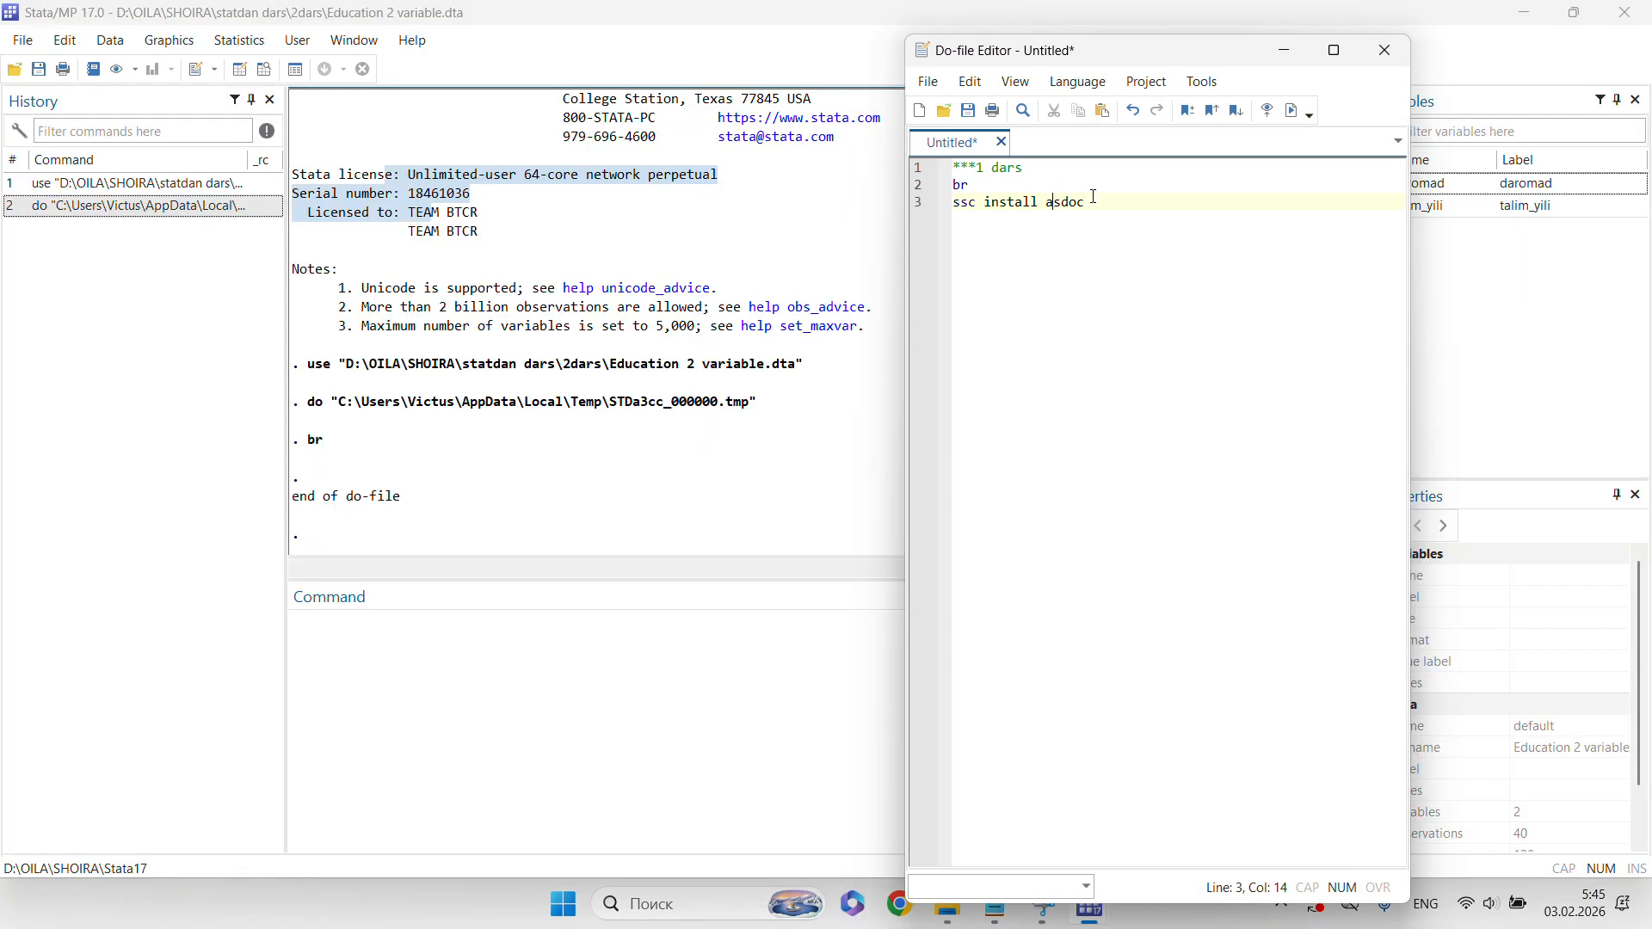
pyautogui.click(1292, 110)
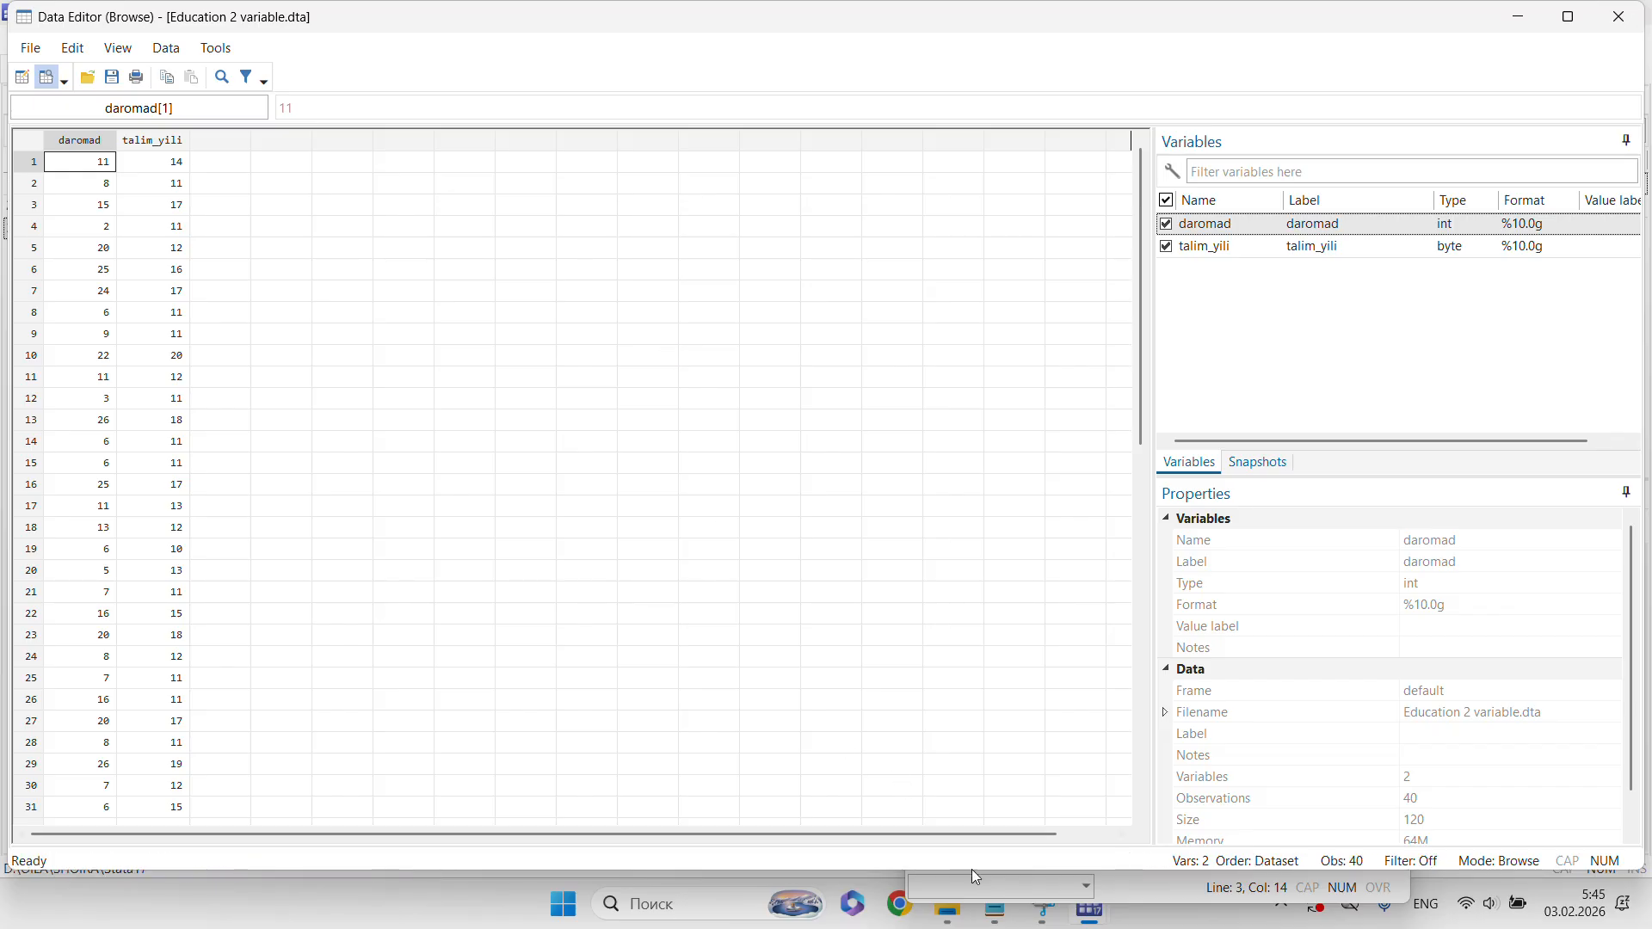
# - Check the output of the asdoc installation command in the main Stata results
pyautogui.moveTo(1082, 922)
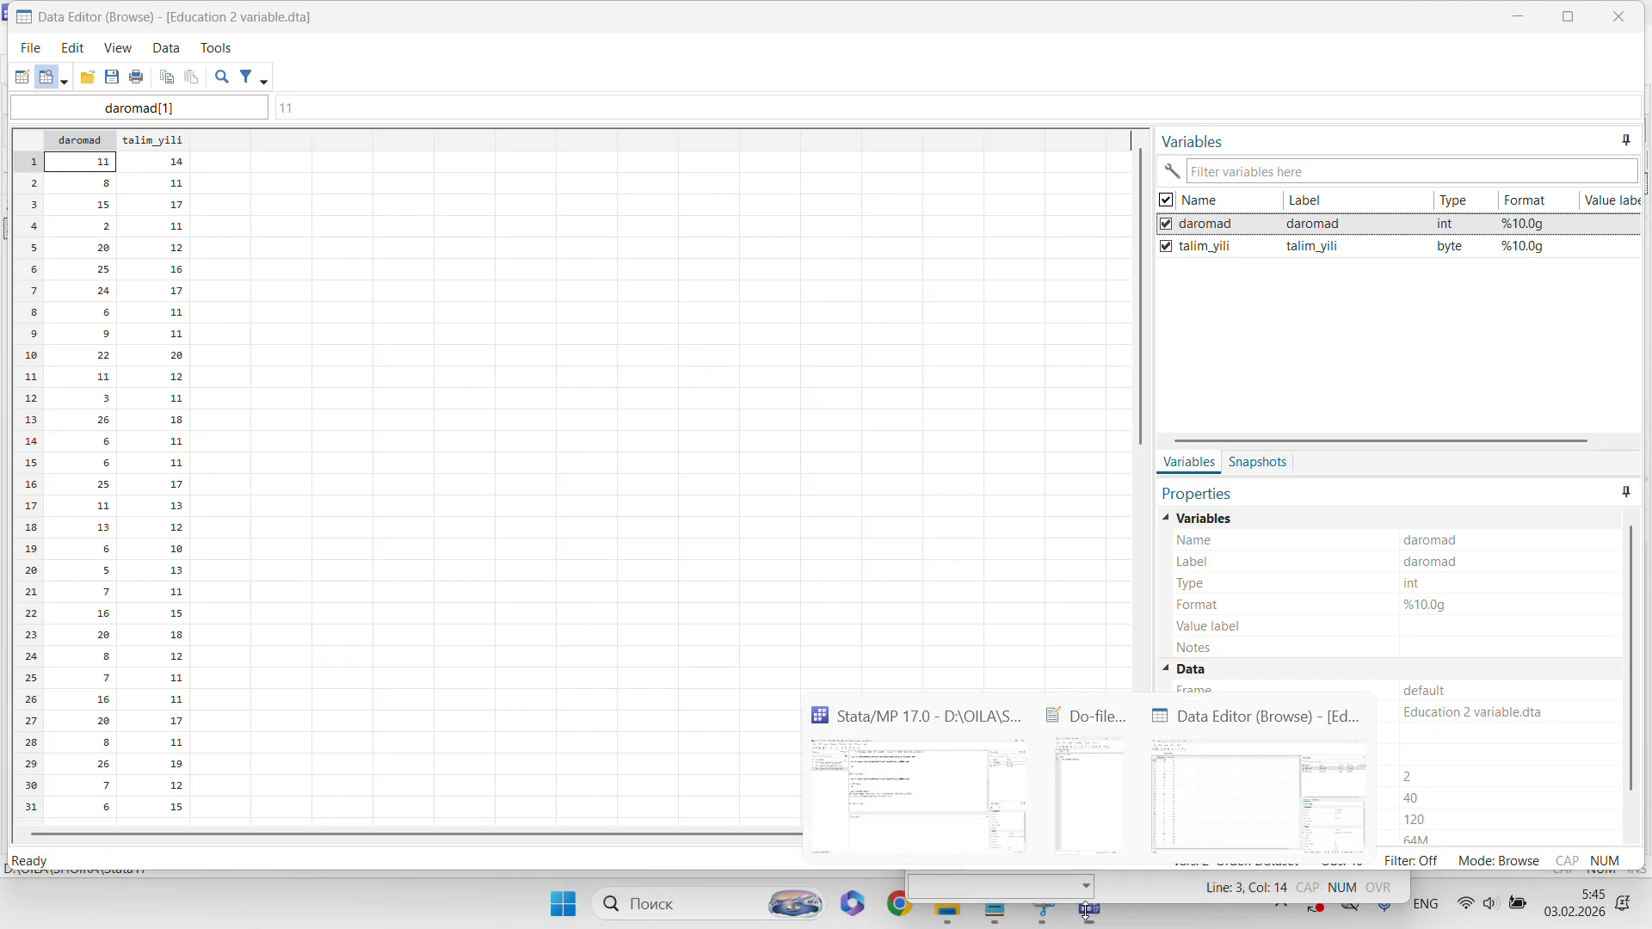
pyautogui.click(939, 840)
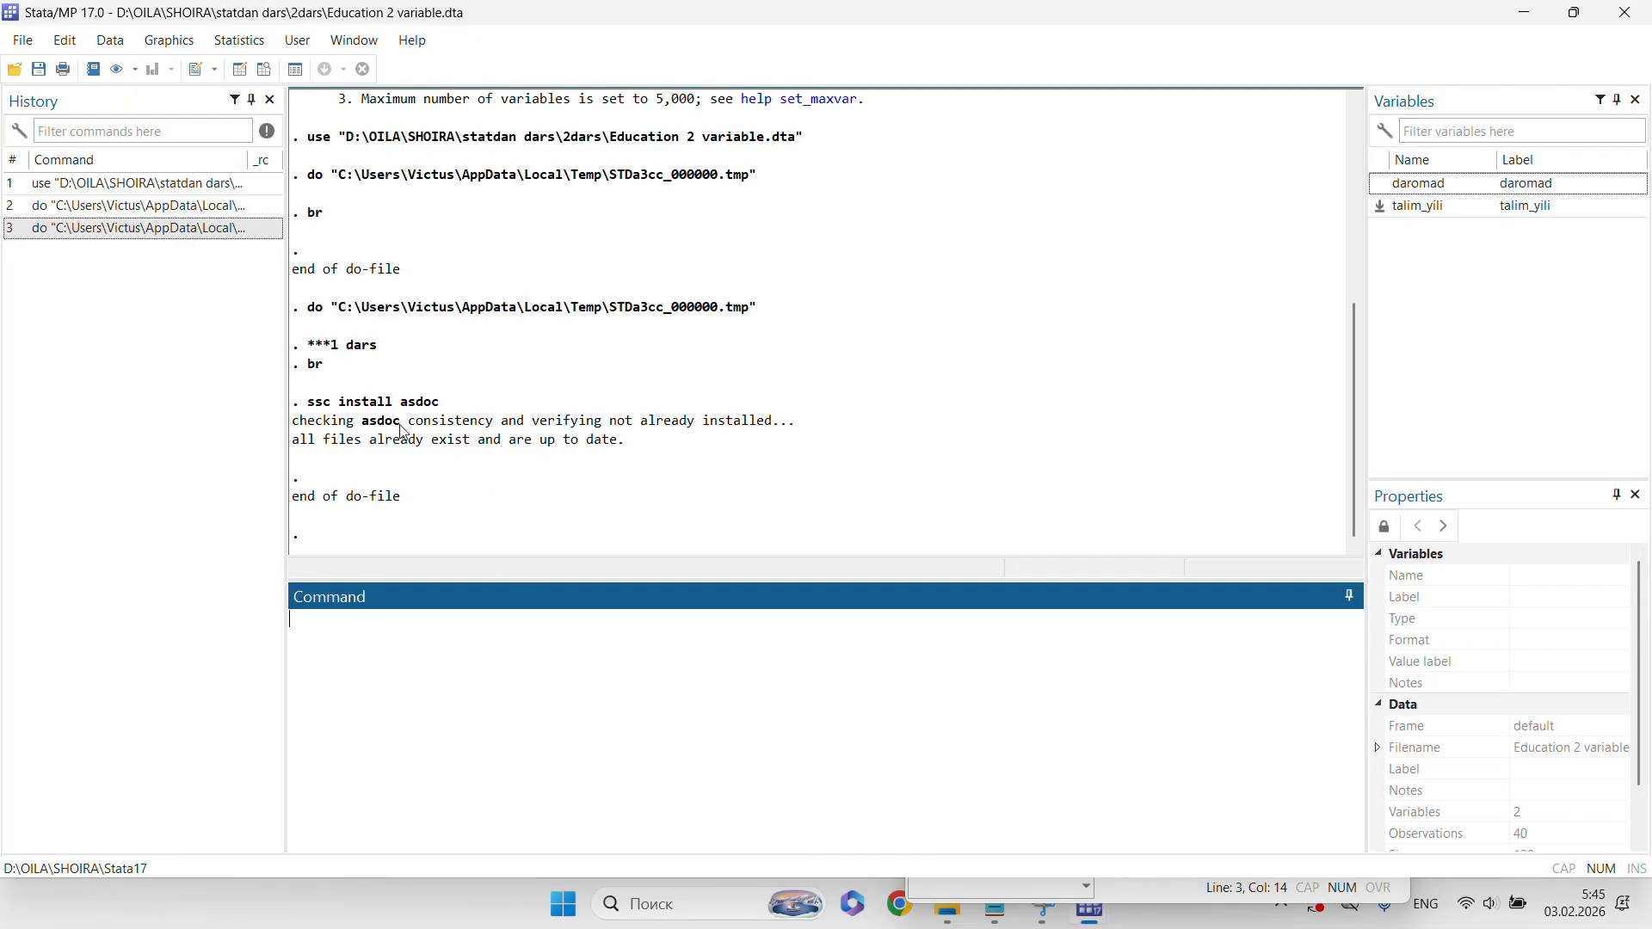
pyautogui.moveTo(356, 427); pyautogui.dragTo(396, 425)
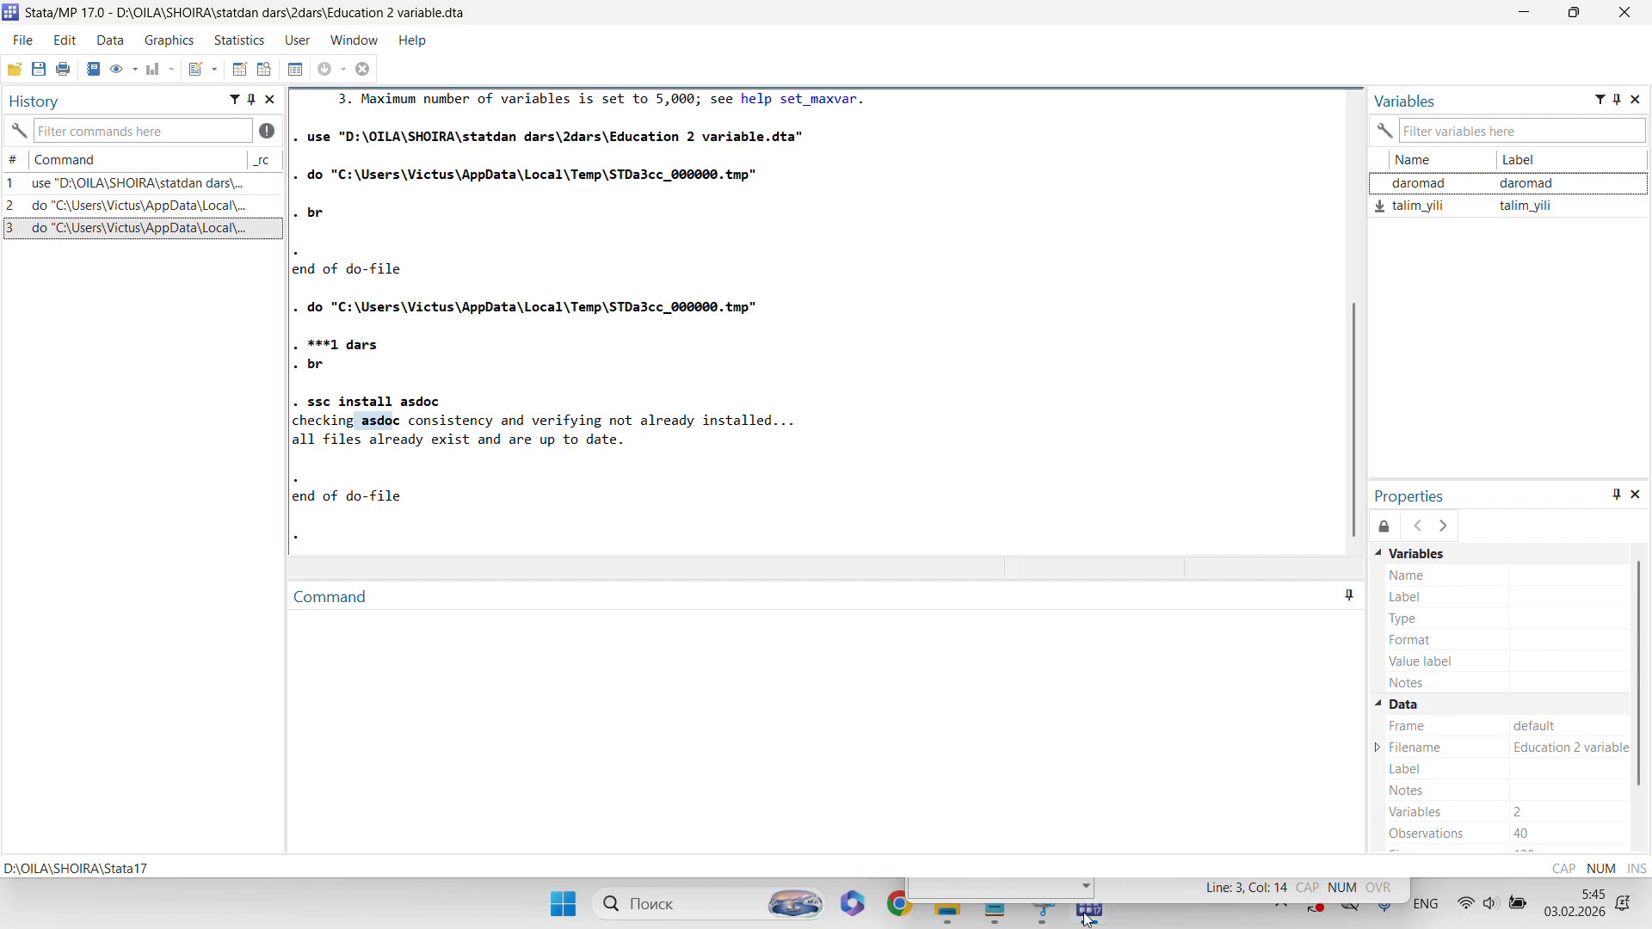
# - Consult the command list in buyruqlar.txt, then return to the do-file and add "asdoc sum, detail" on line 4
pyautogui.moveTo(1032, 926)
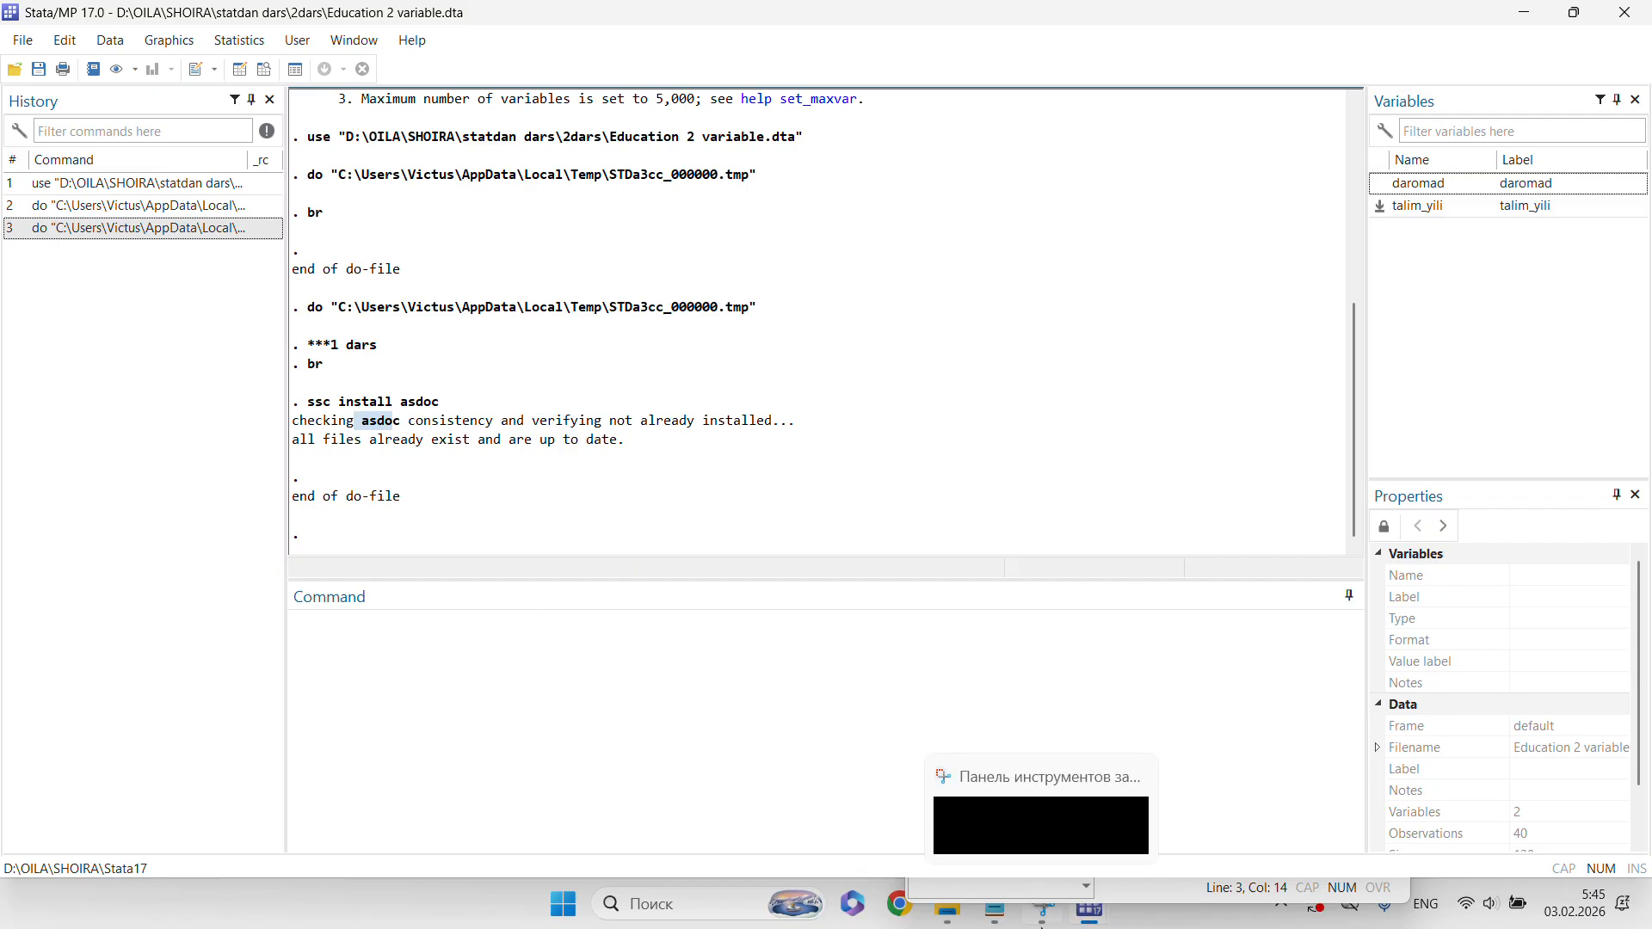
pyautogui.click(995, 914)
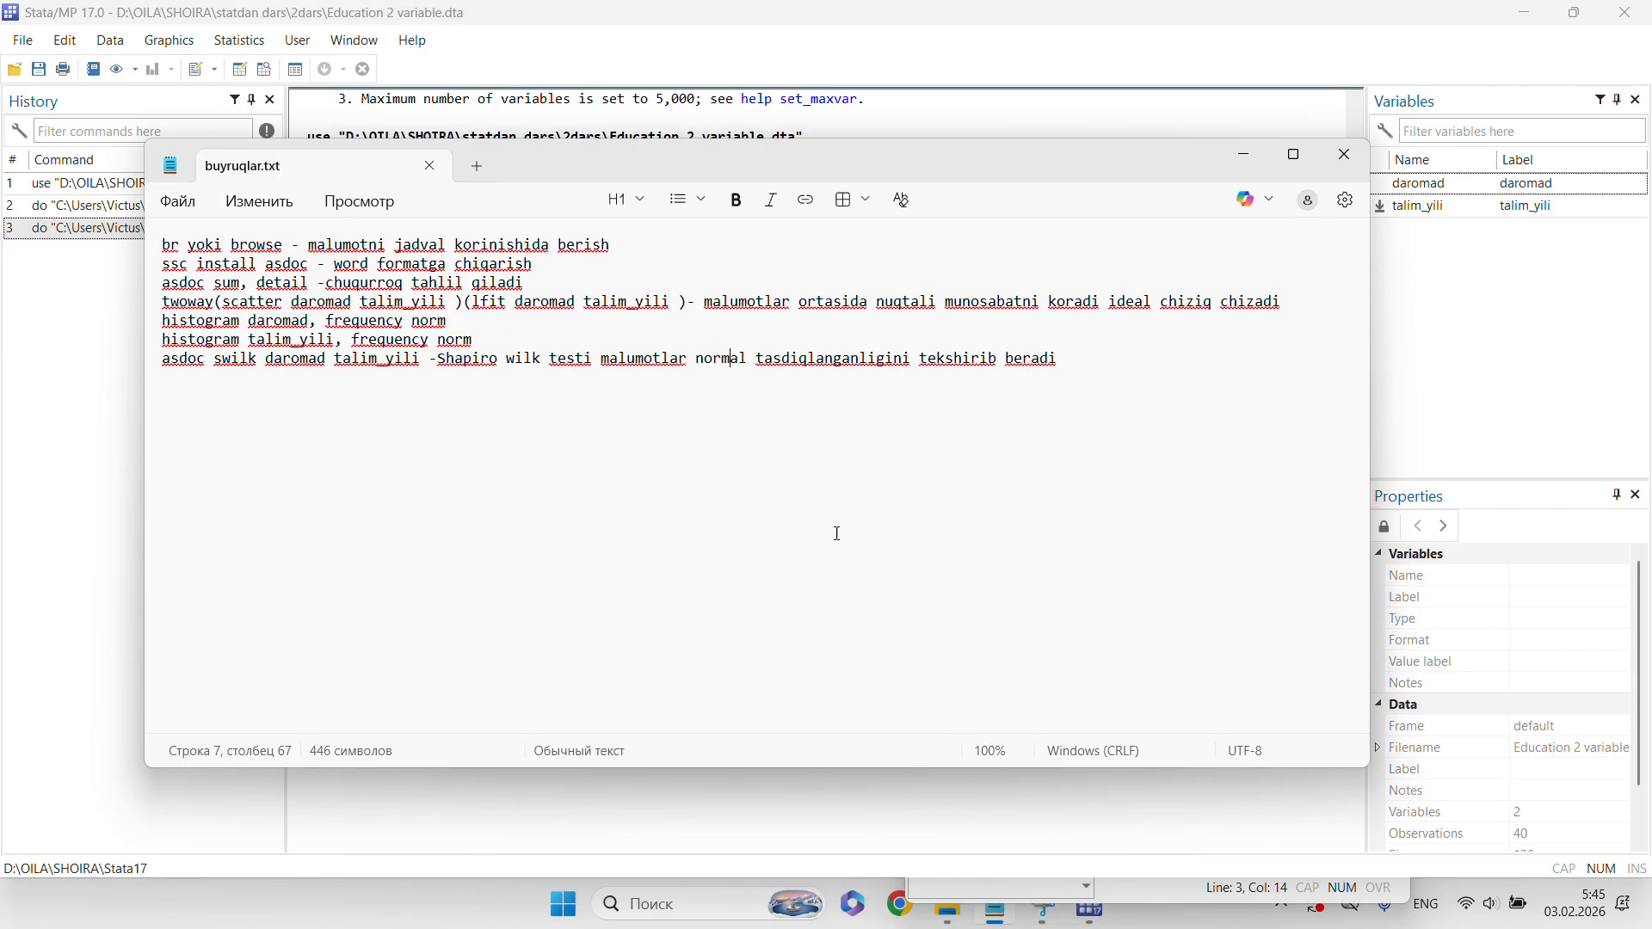
pyautogui.click(995, 913)
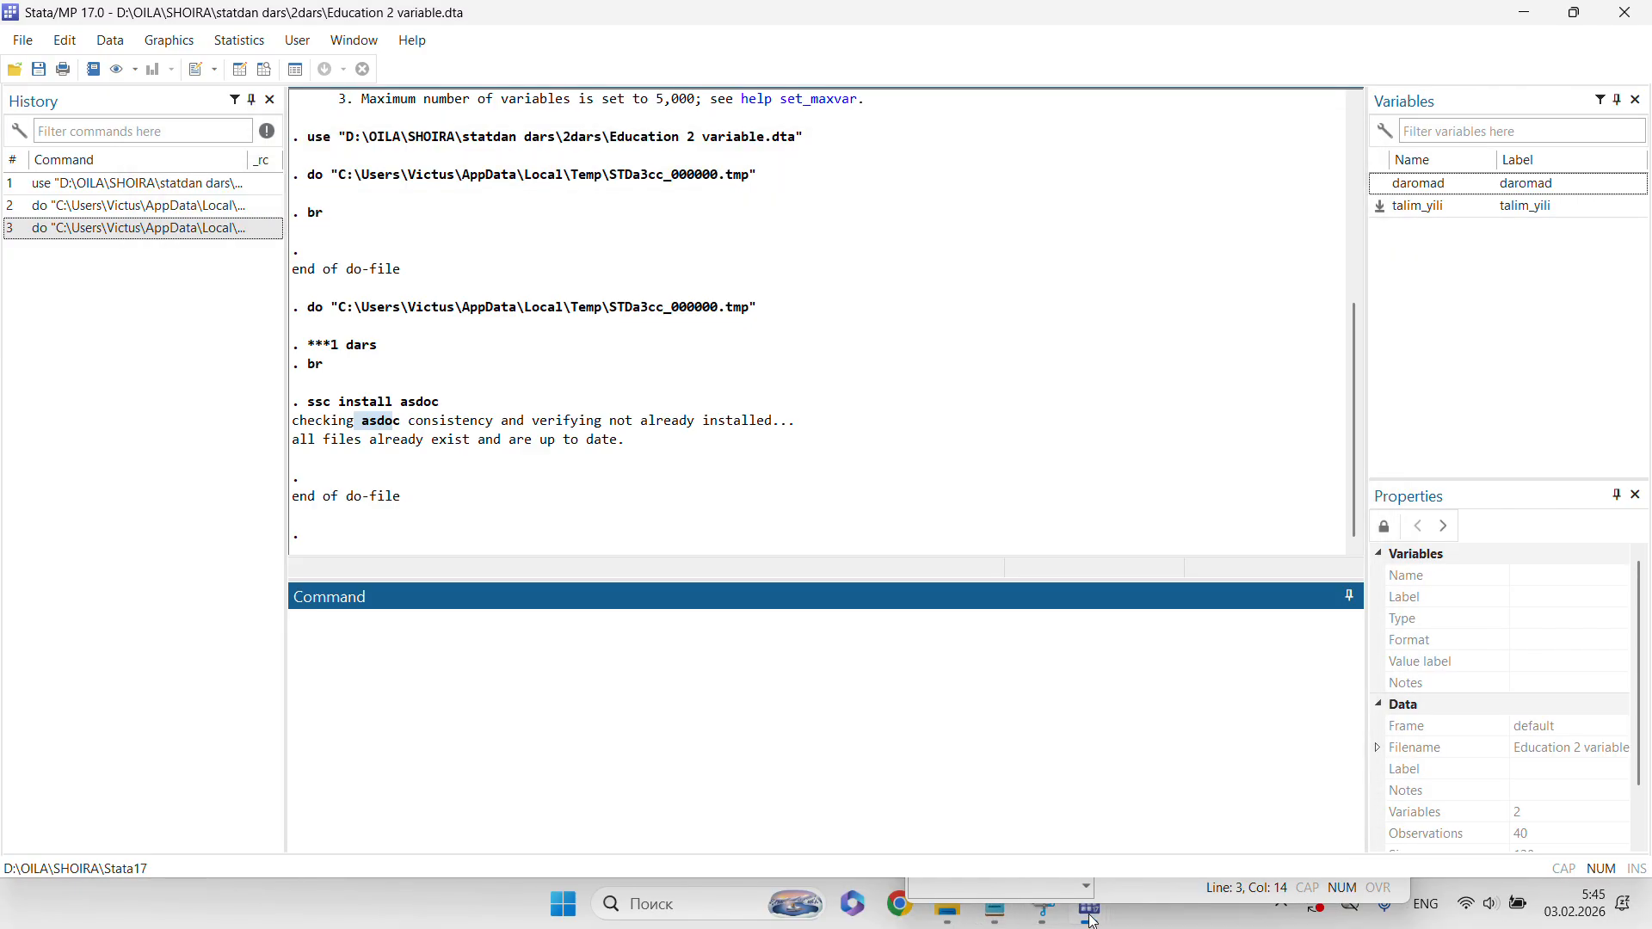
pyautogui.moveTo(1091, 913)
pyautogui.click(1089, 791)
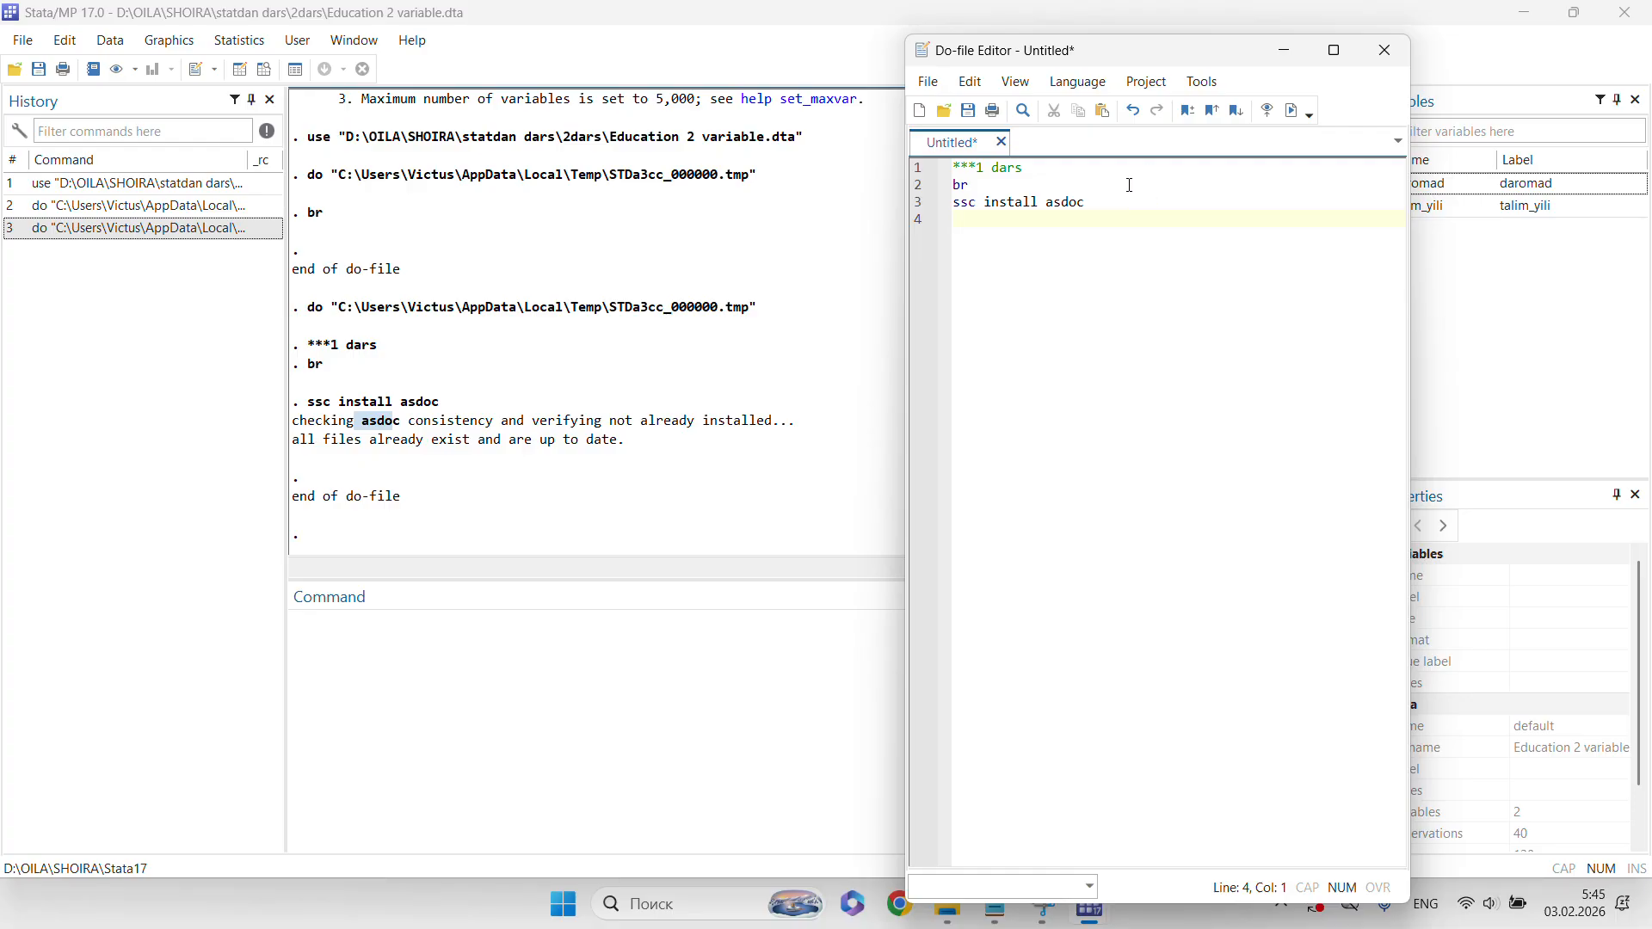
pyautogui.write('a')
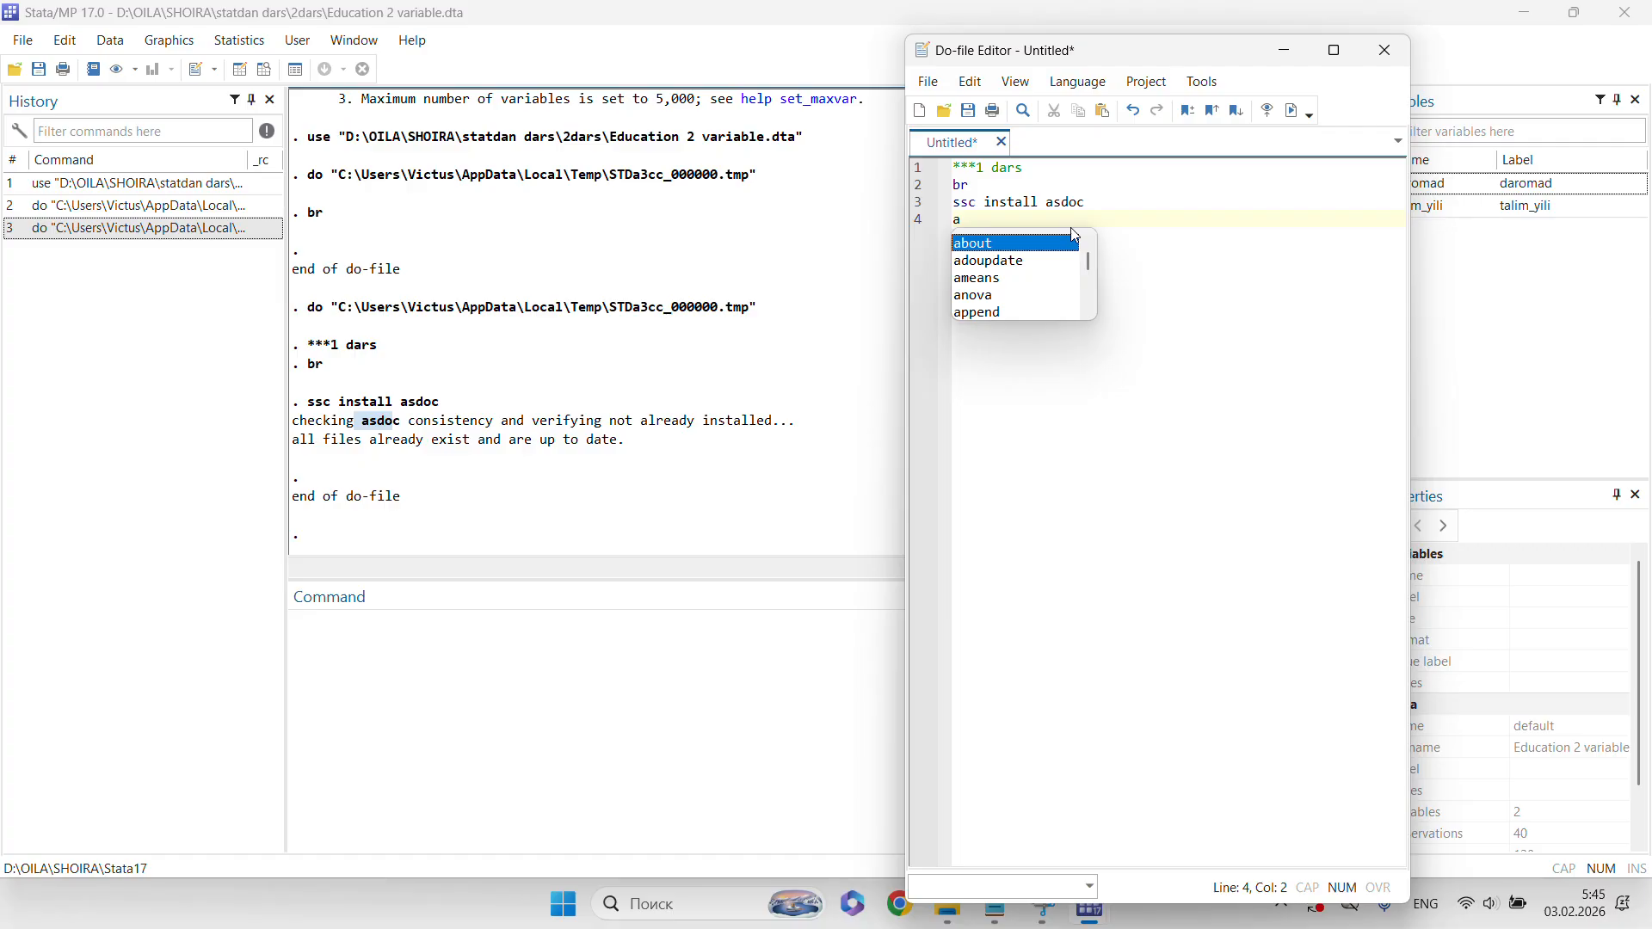
pyautogui.write('sdoc')
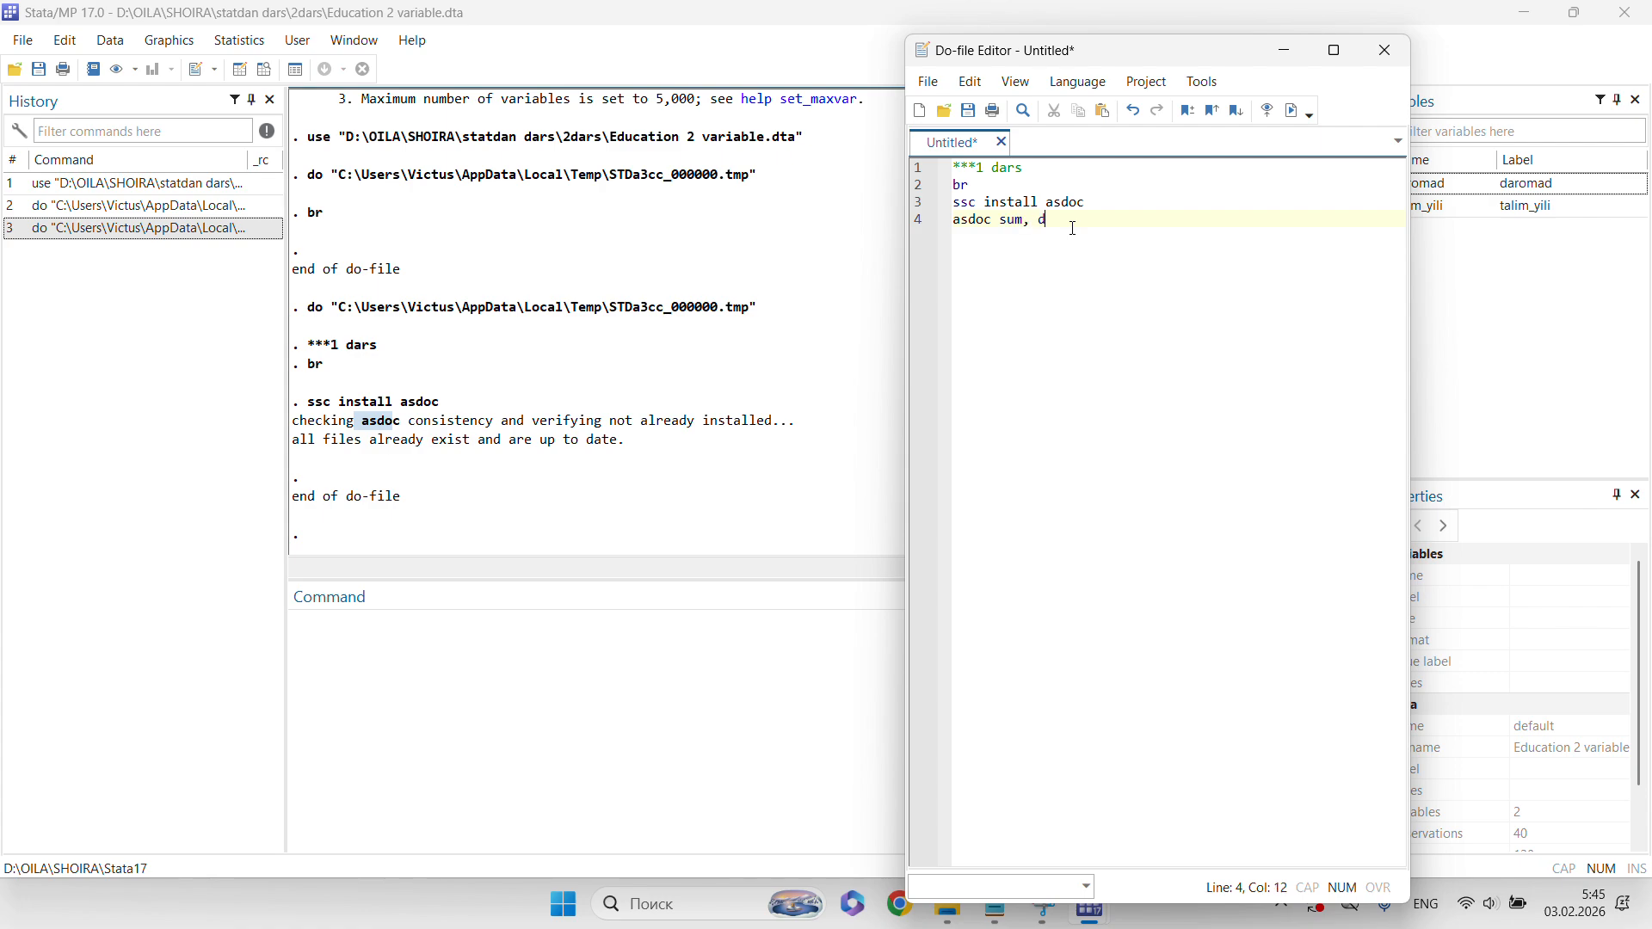
pyautogui.write(' sum, detail')
# - Run only line 4 of the do-file and view the descriptive statistics table in the main Stata results
pyautogui.click(997, 219)
pyautogui.tripleClick(1019, 220)
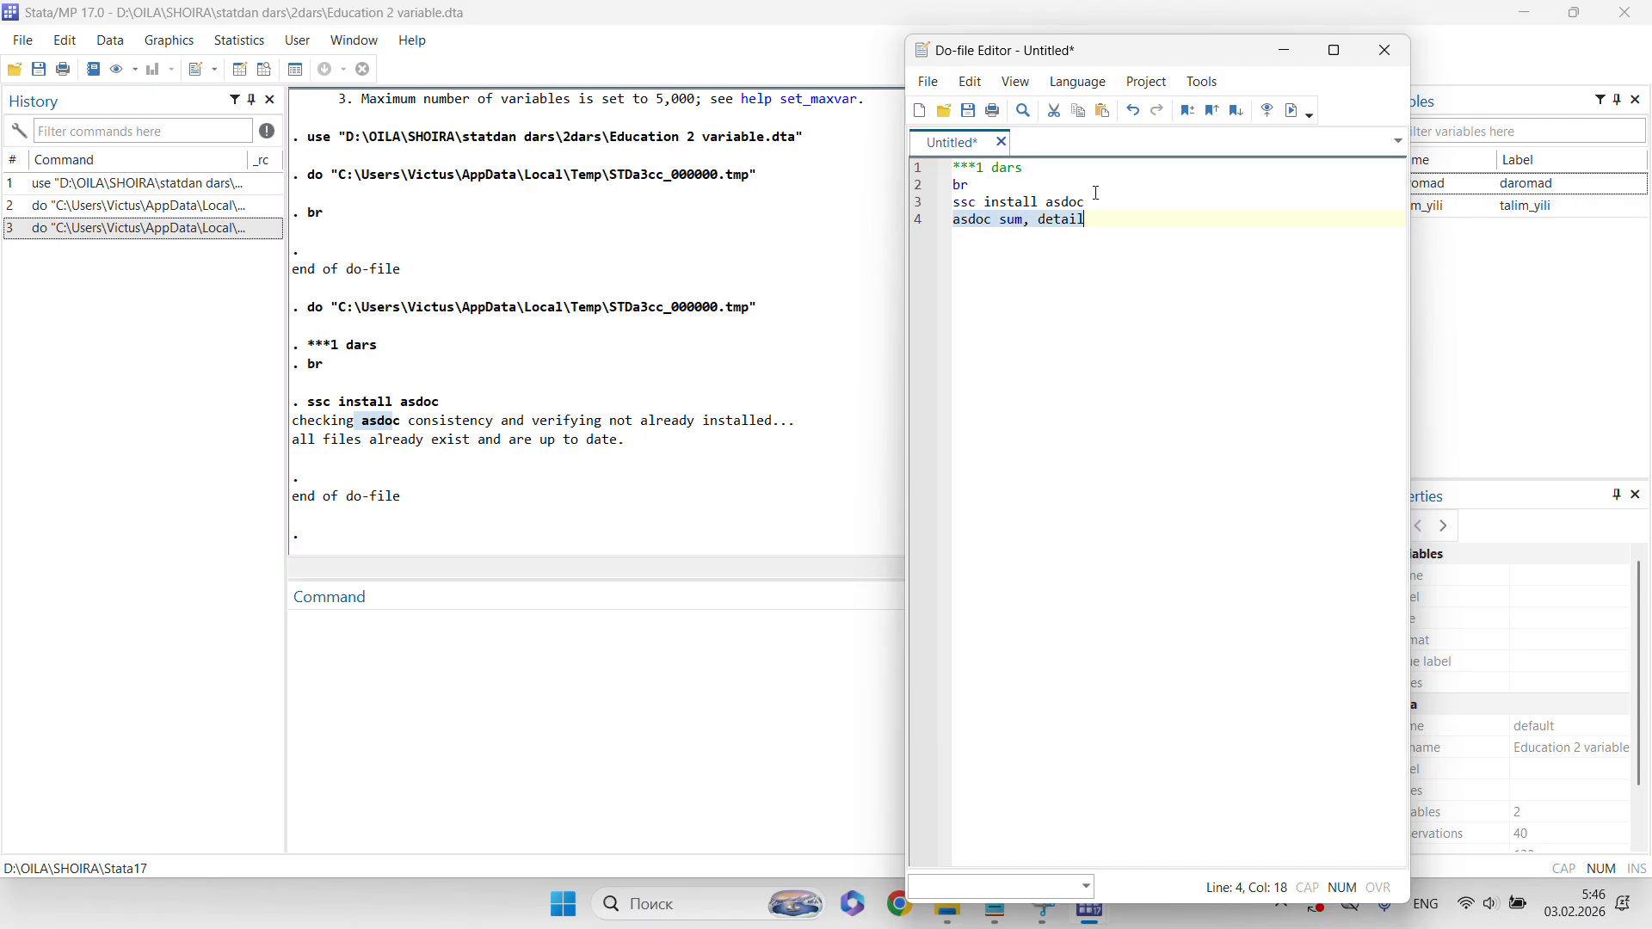
pyautogui.click(1293, 110)
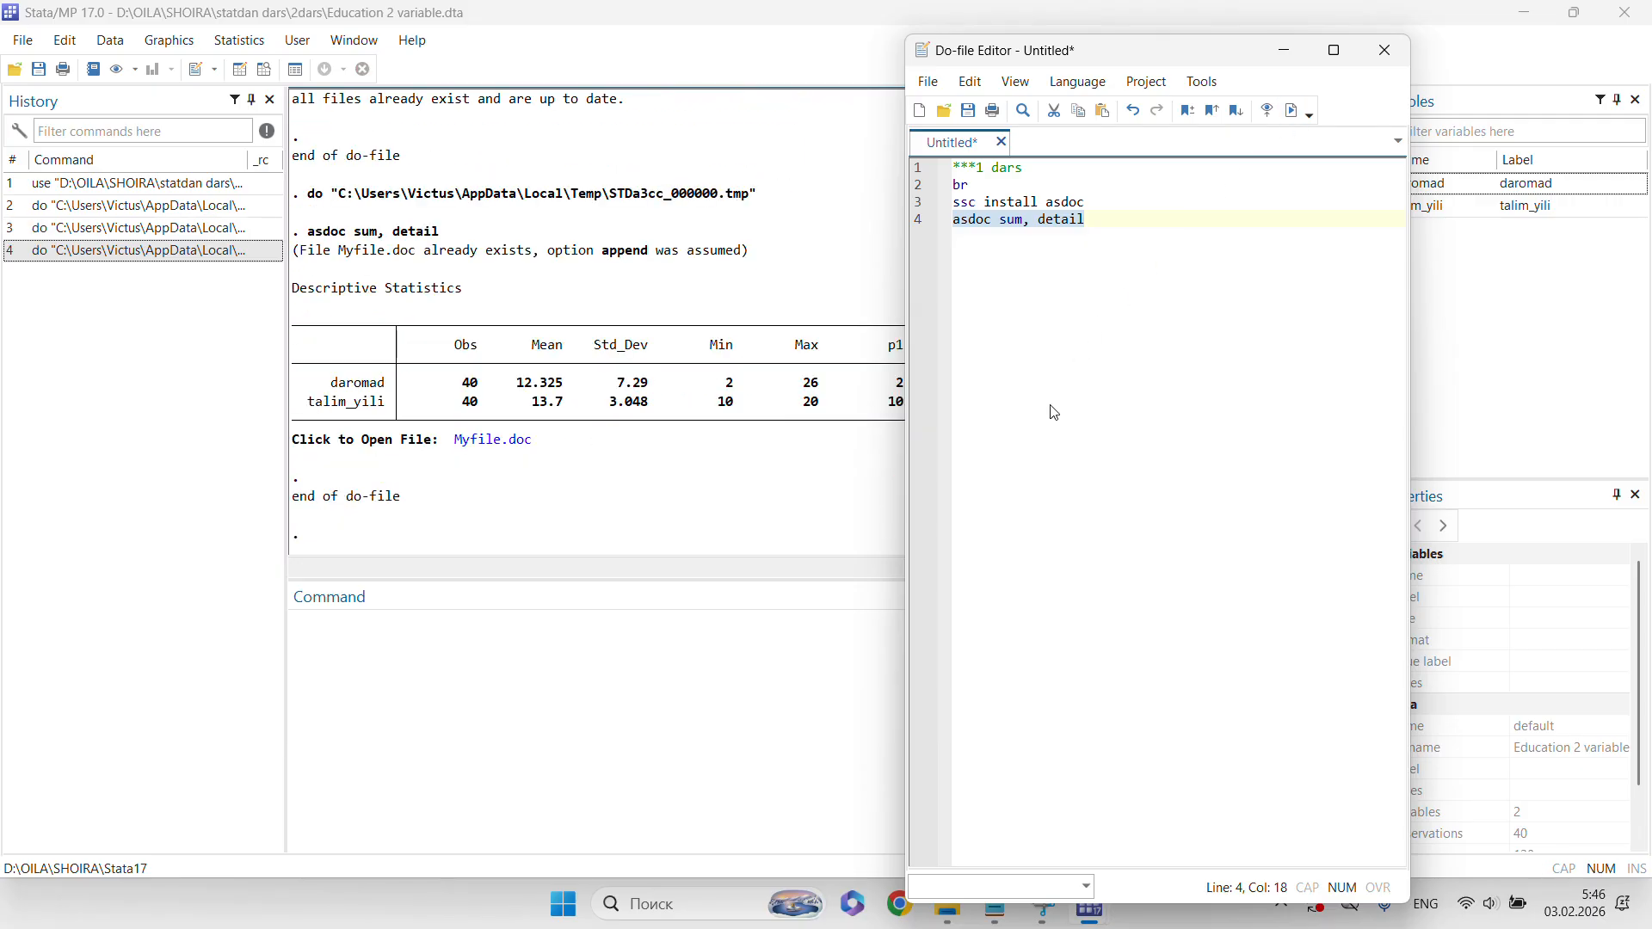
pyautogui.click(707, 517)
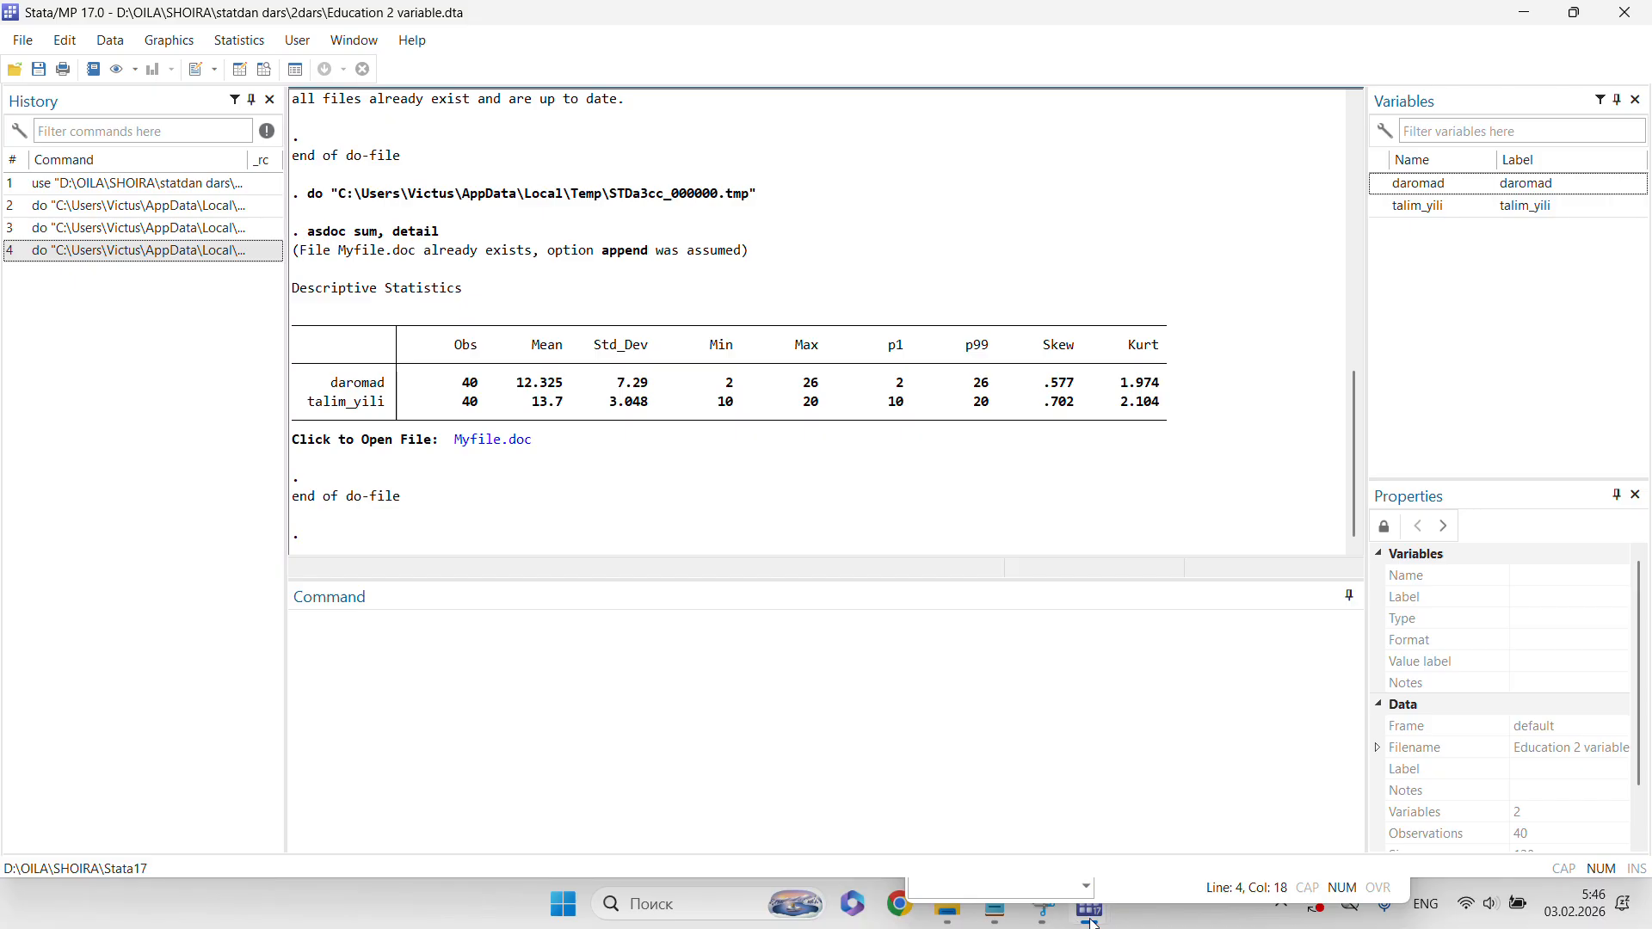
# - Return to the do-file and begin line 5 with the command "twoway (scatter)"
pyautogui.moveTo(1093, 916)
pyautogui.click(1110, 826)
pyautogui.click(1123, 220)
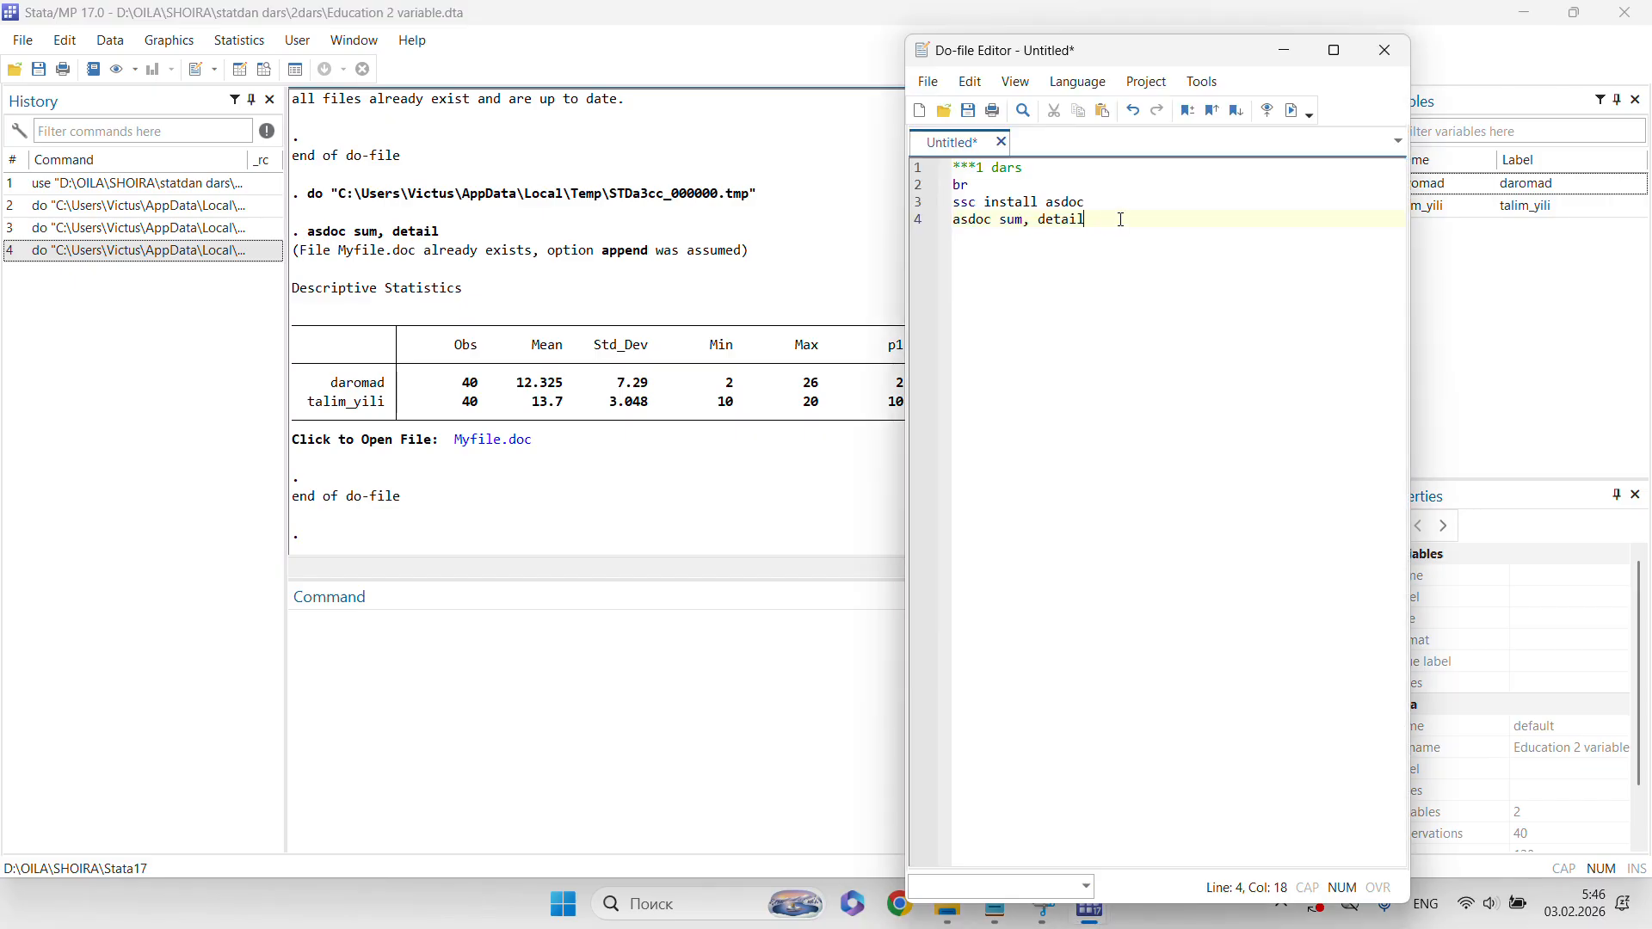
pyautogui.press('Return')
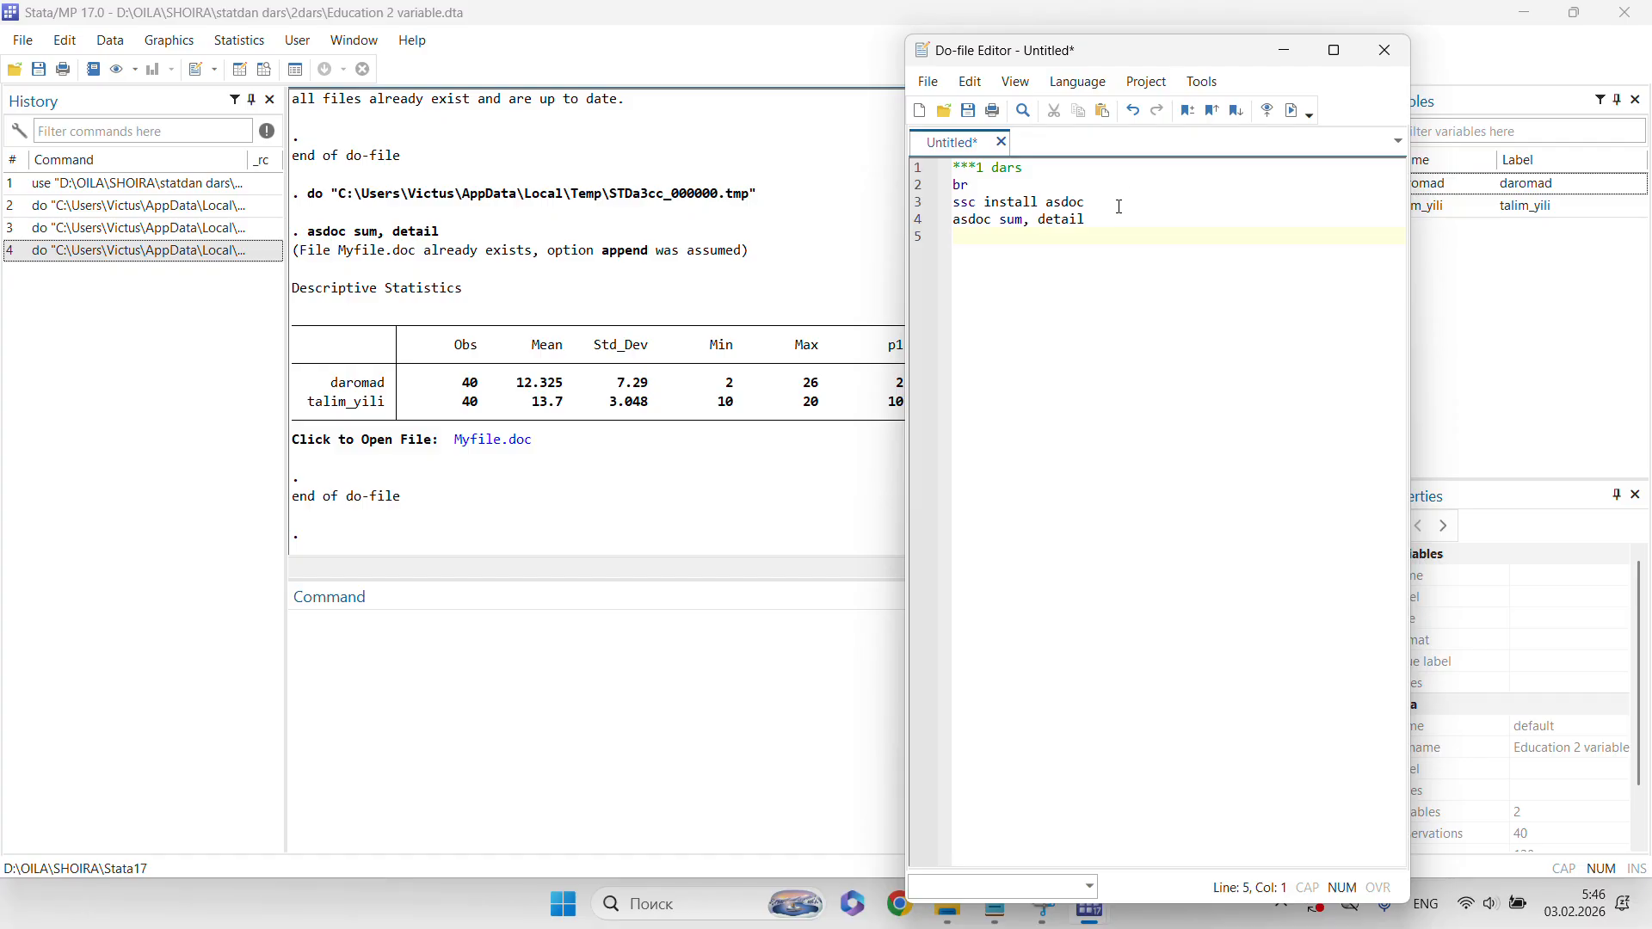
pyautogui.write('tw')
pyautogui.write('oway')
pyautogui.write(' ()')
pyautogui.write('s')
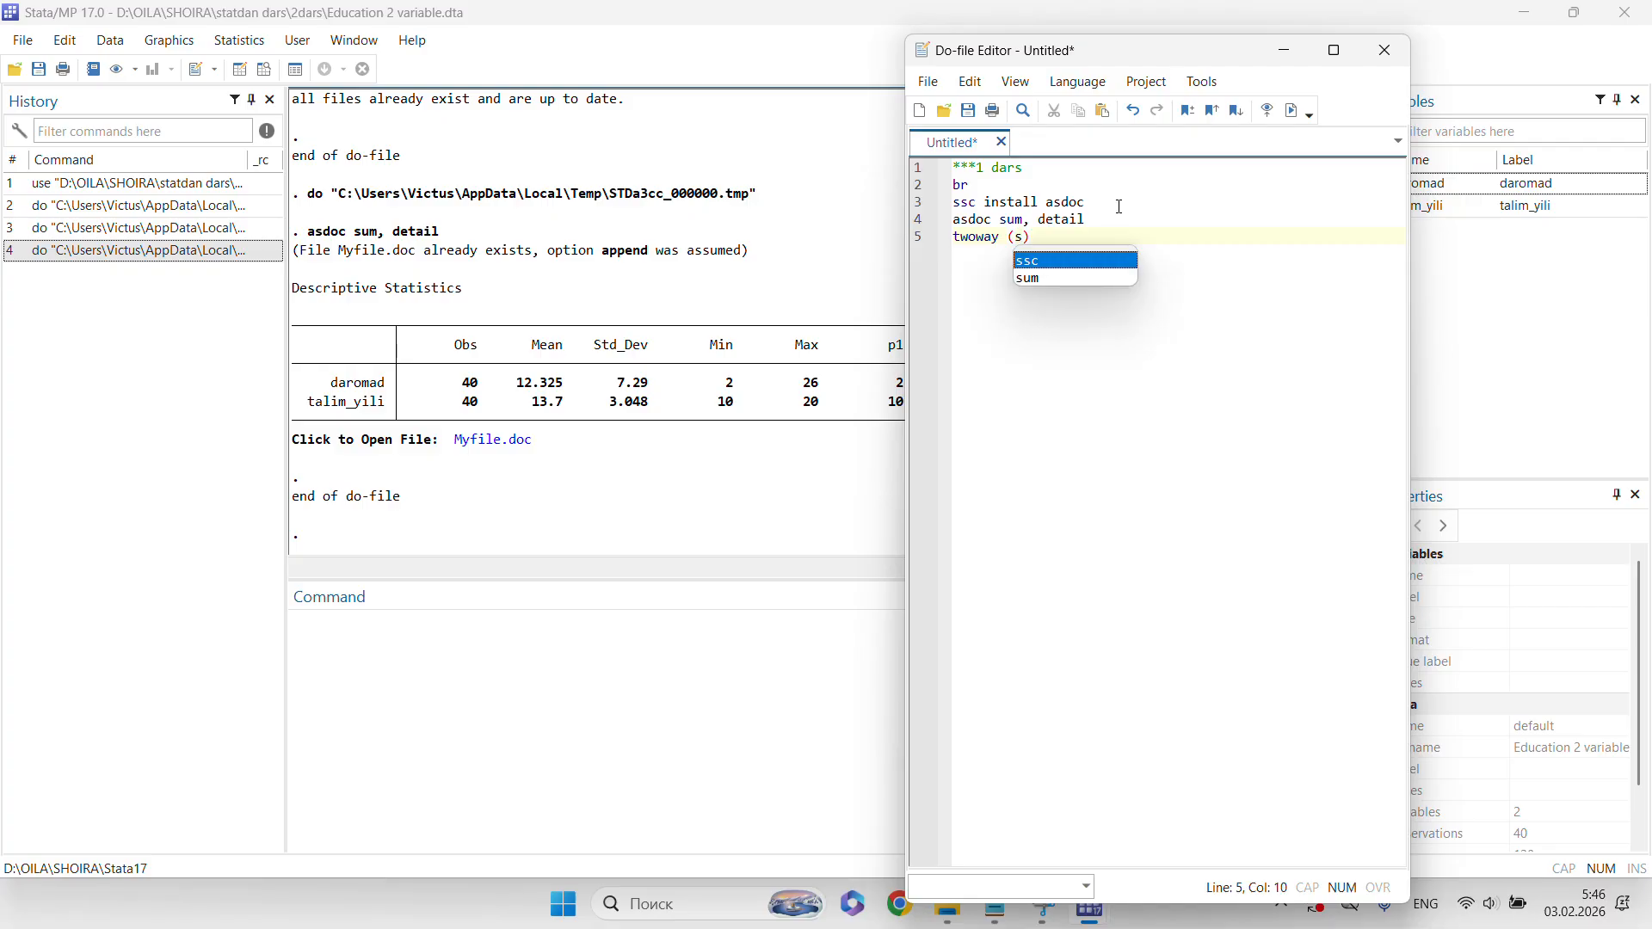
pyautogui.write('catter')
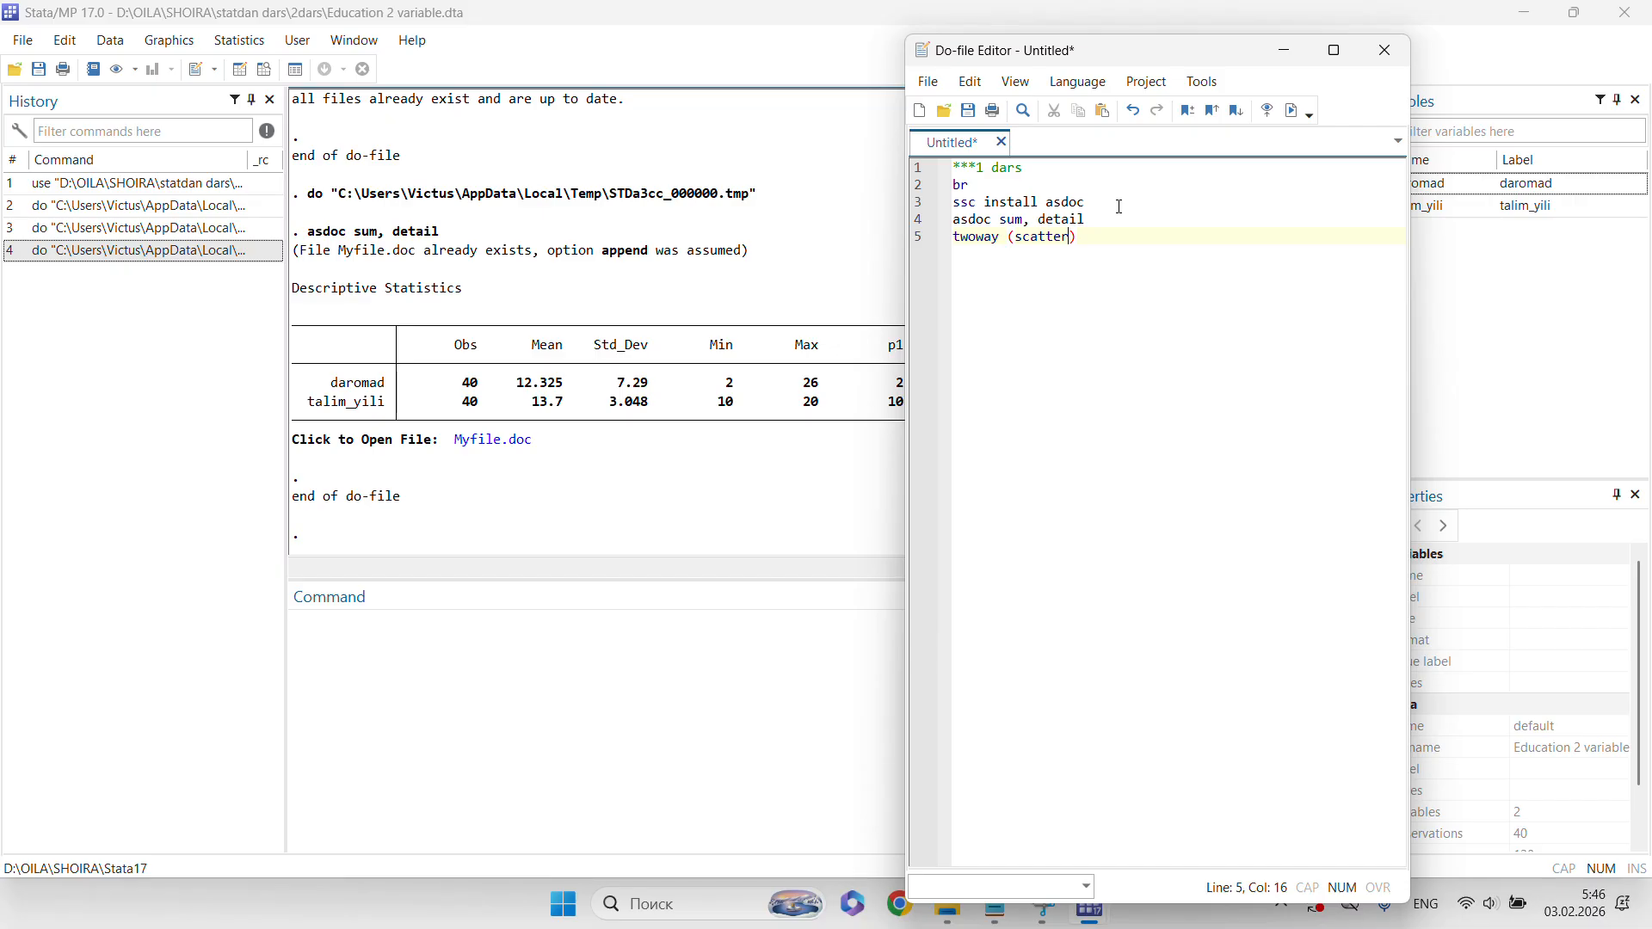
# - Move the do-file window clear of the variable list and copy the variable name daromad into the scatter parentheses on line 5
pyautogui.moveTo(1228, 52); pyautogui.dragTo(1091, 51)
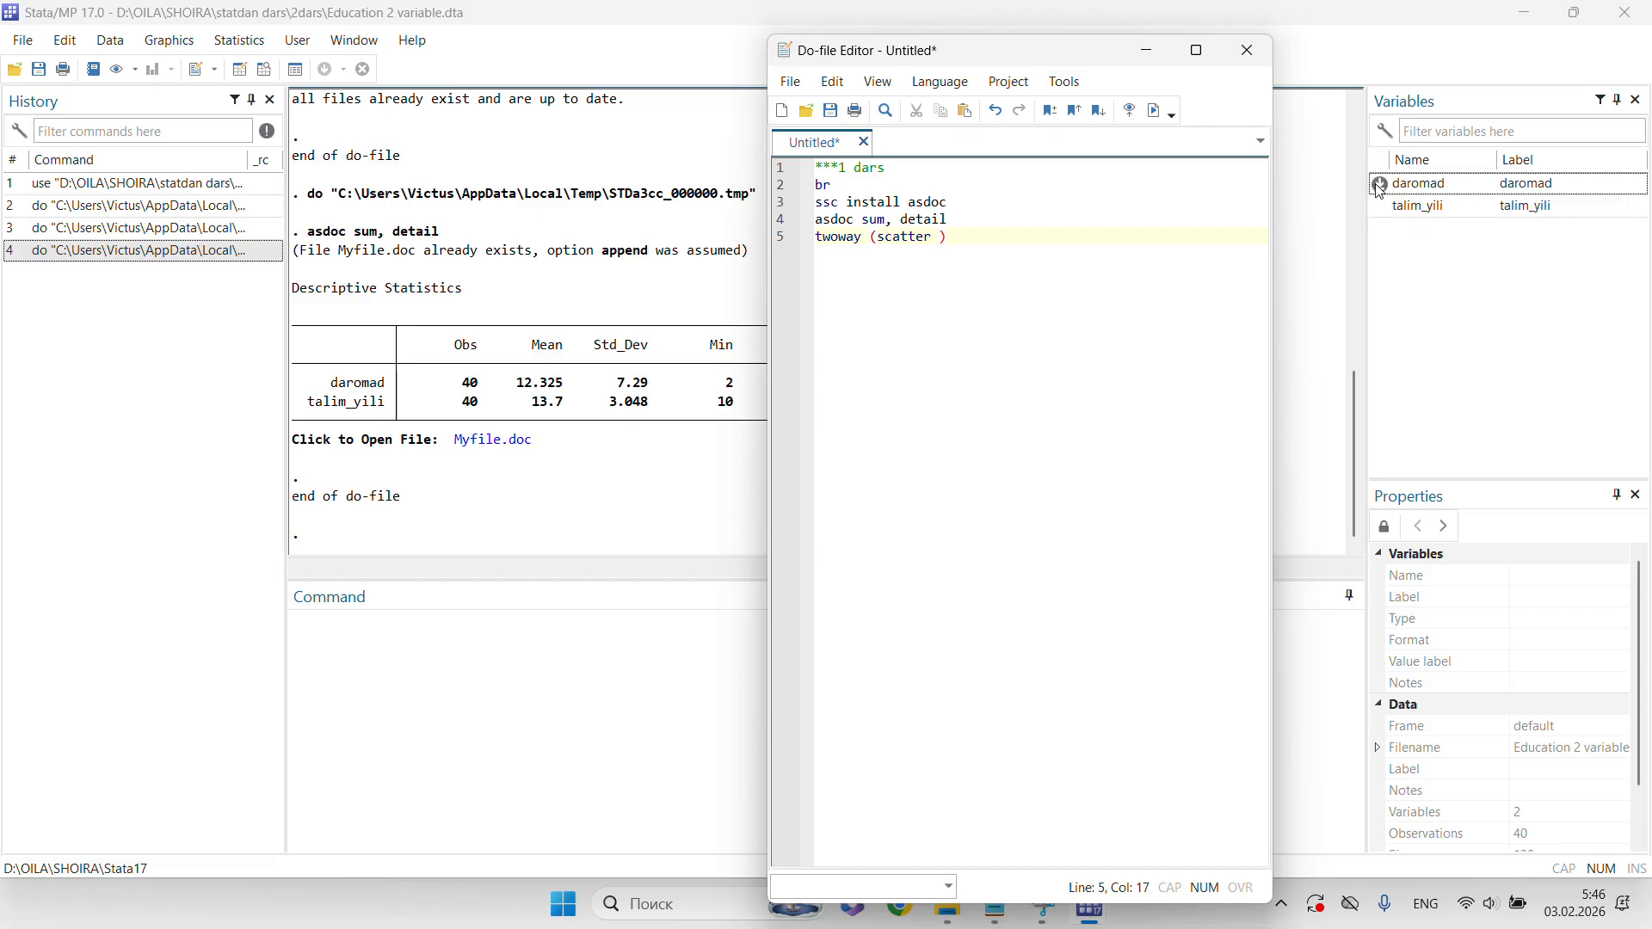
pyautogui.click(1419, 187)
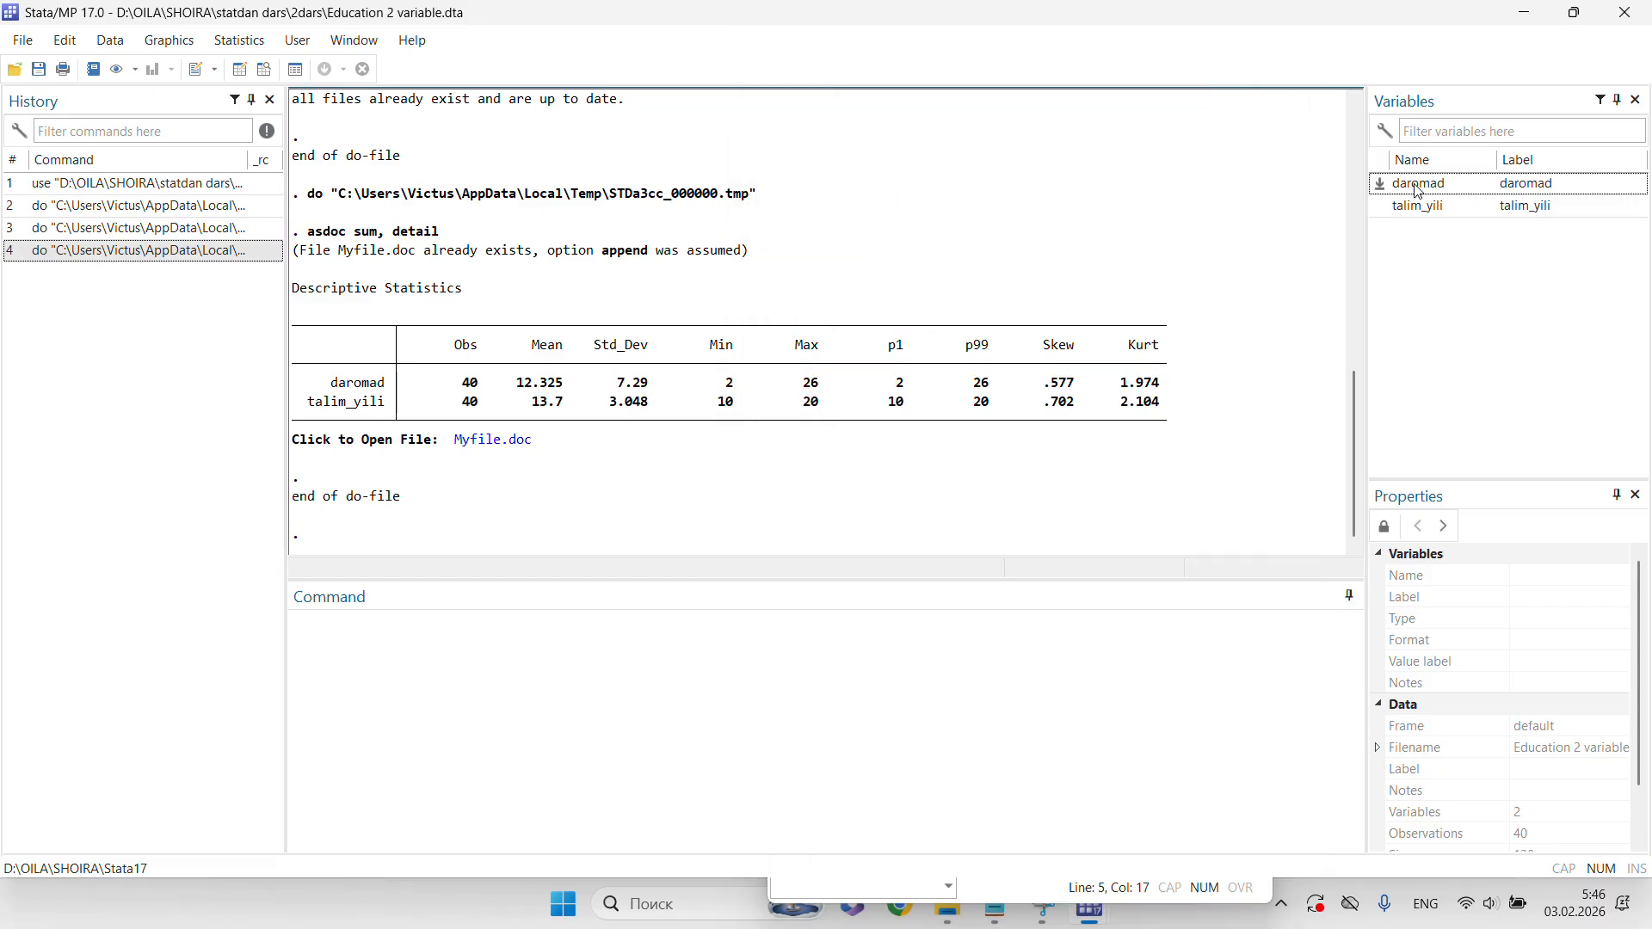
pyautogui.doubleClick(1523, 188)
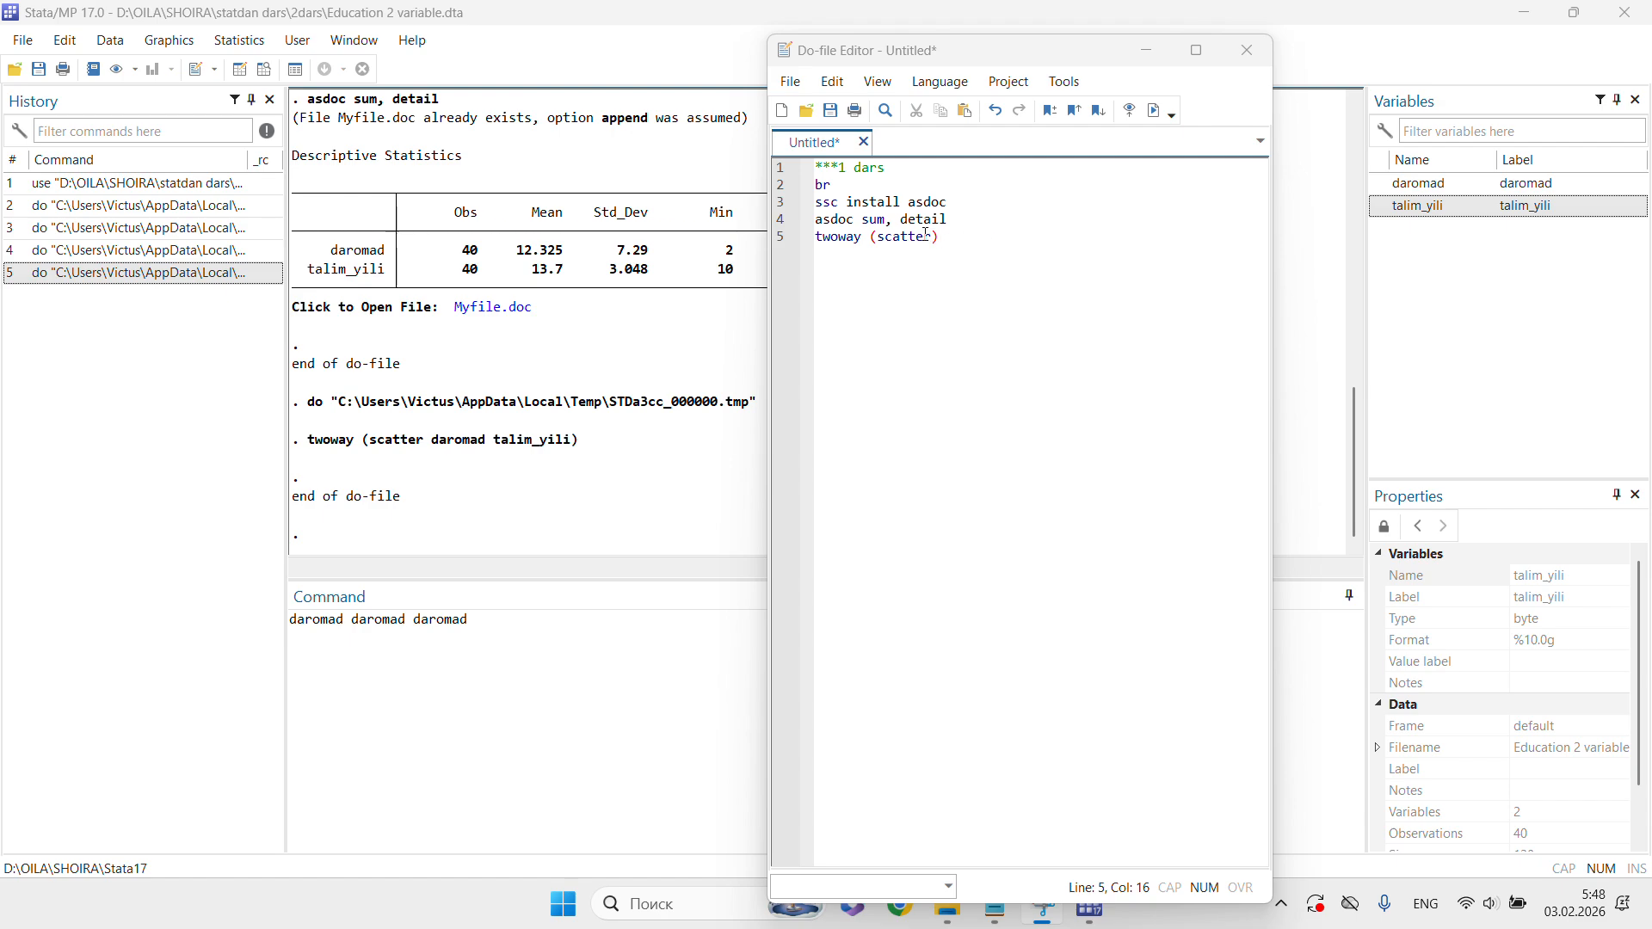
pyautogui.click(1419, 187)
pyautogui.rightClick(1419, 187)
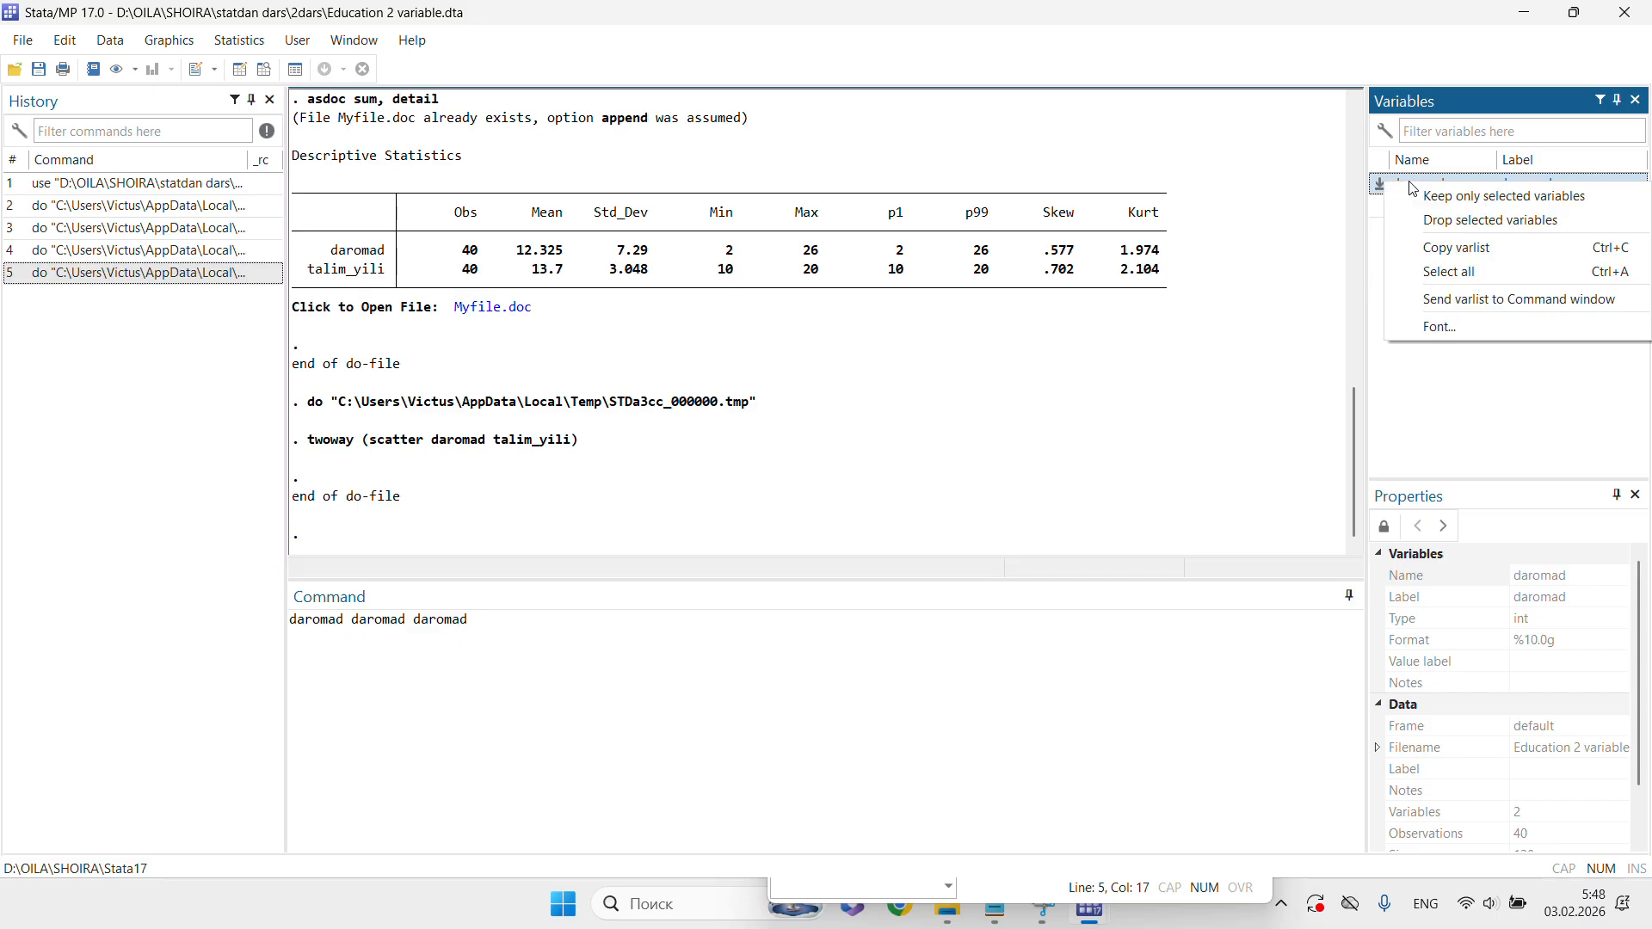
pyautogui.click(1436, 250)
pyautogui.moveTo(1097, 923)
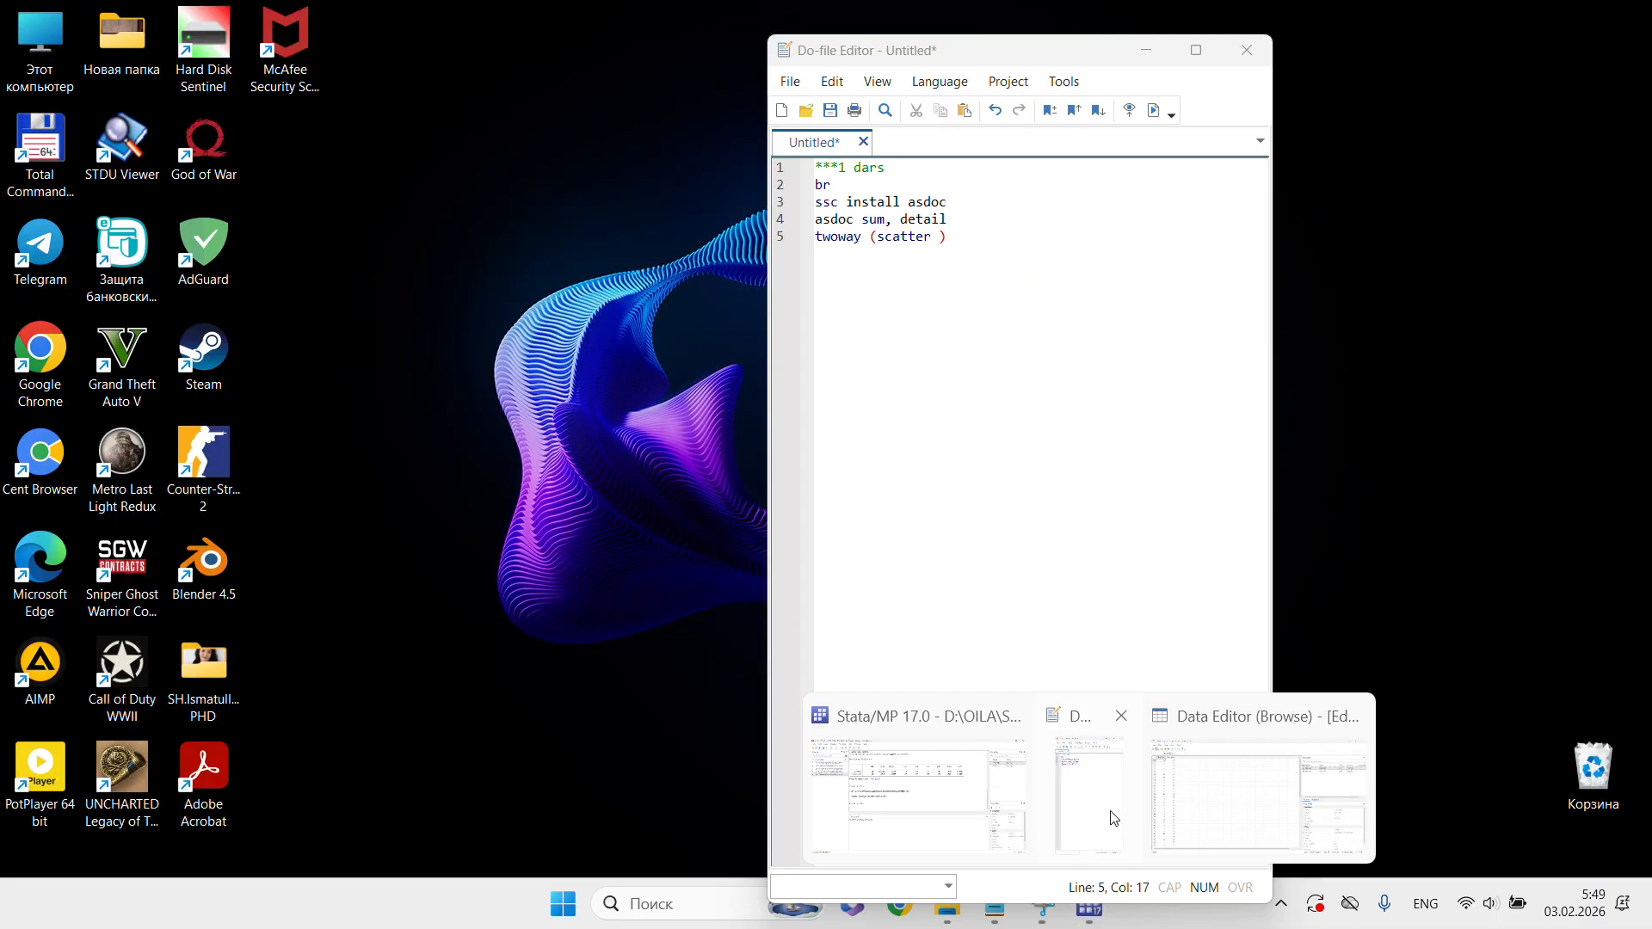
pyautogui.click(1101, 800)
pyautogui.hotkey('ctrl', 'v')
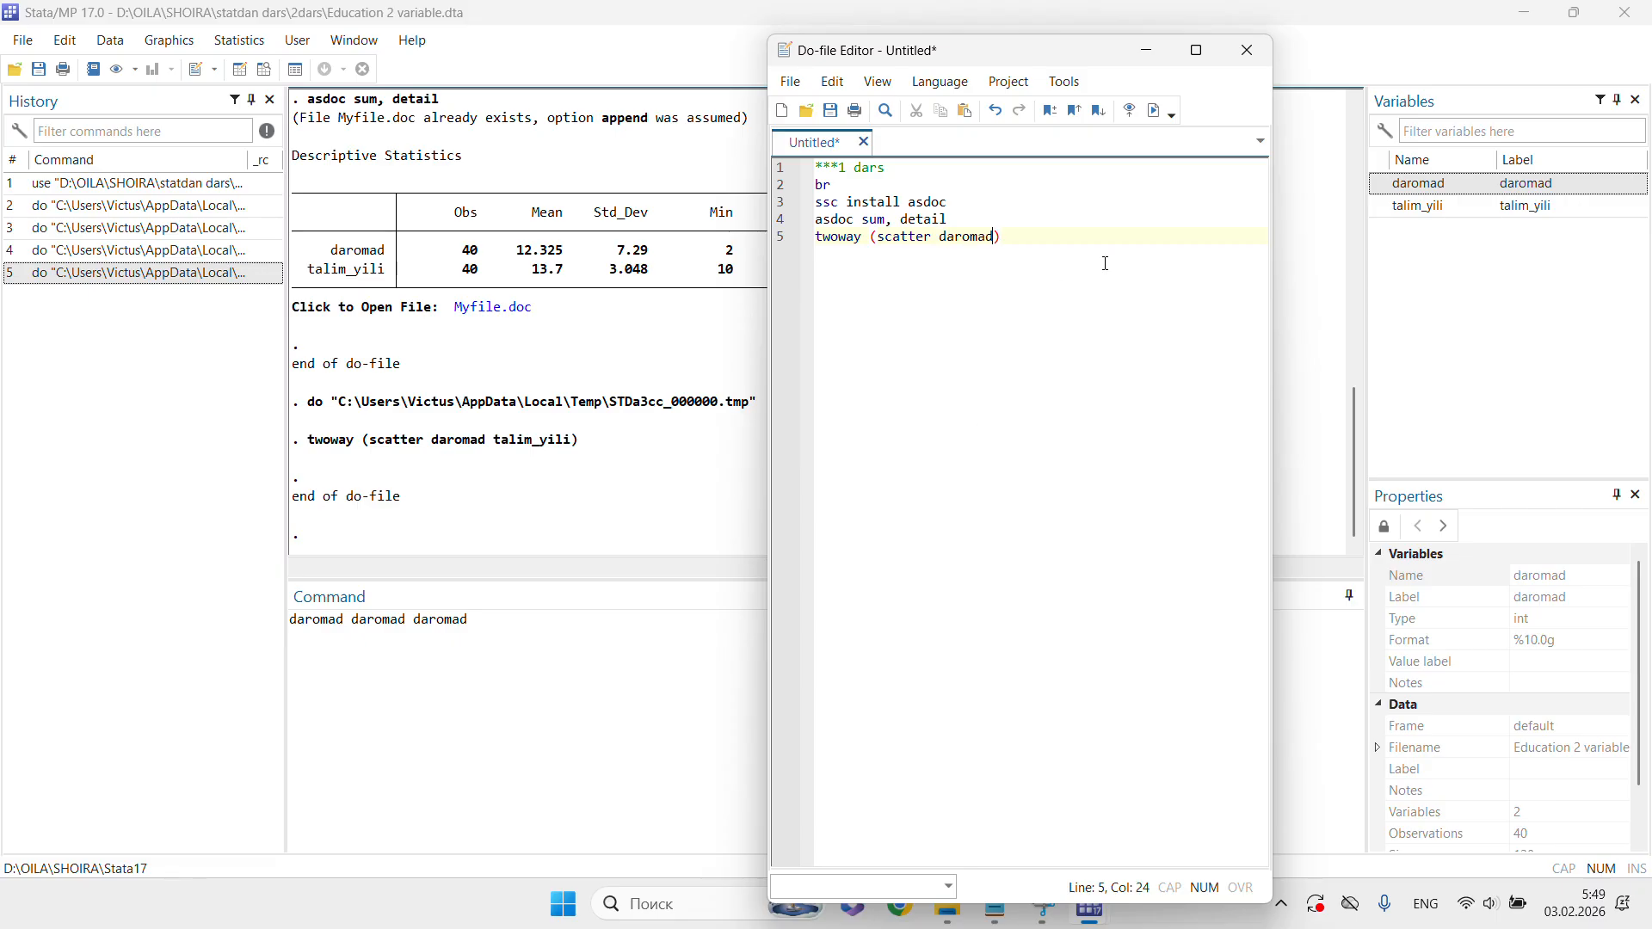
# - Copy the variable name talim_yili and insert it after daromad in the scatter command on line 5
pyautogui.click(1421, 215)
pyautogui.rightClick(1421, 215)
pyautogui.click(1435, 276)
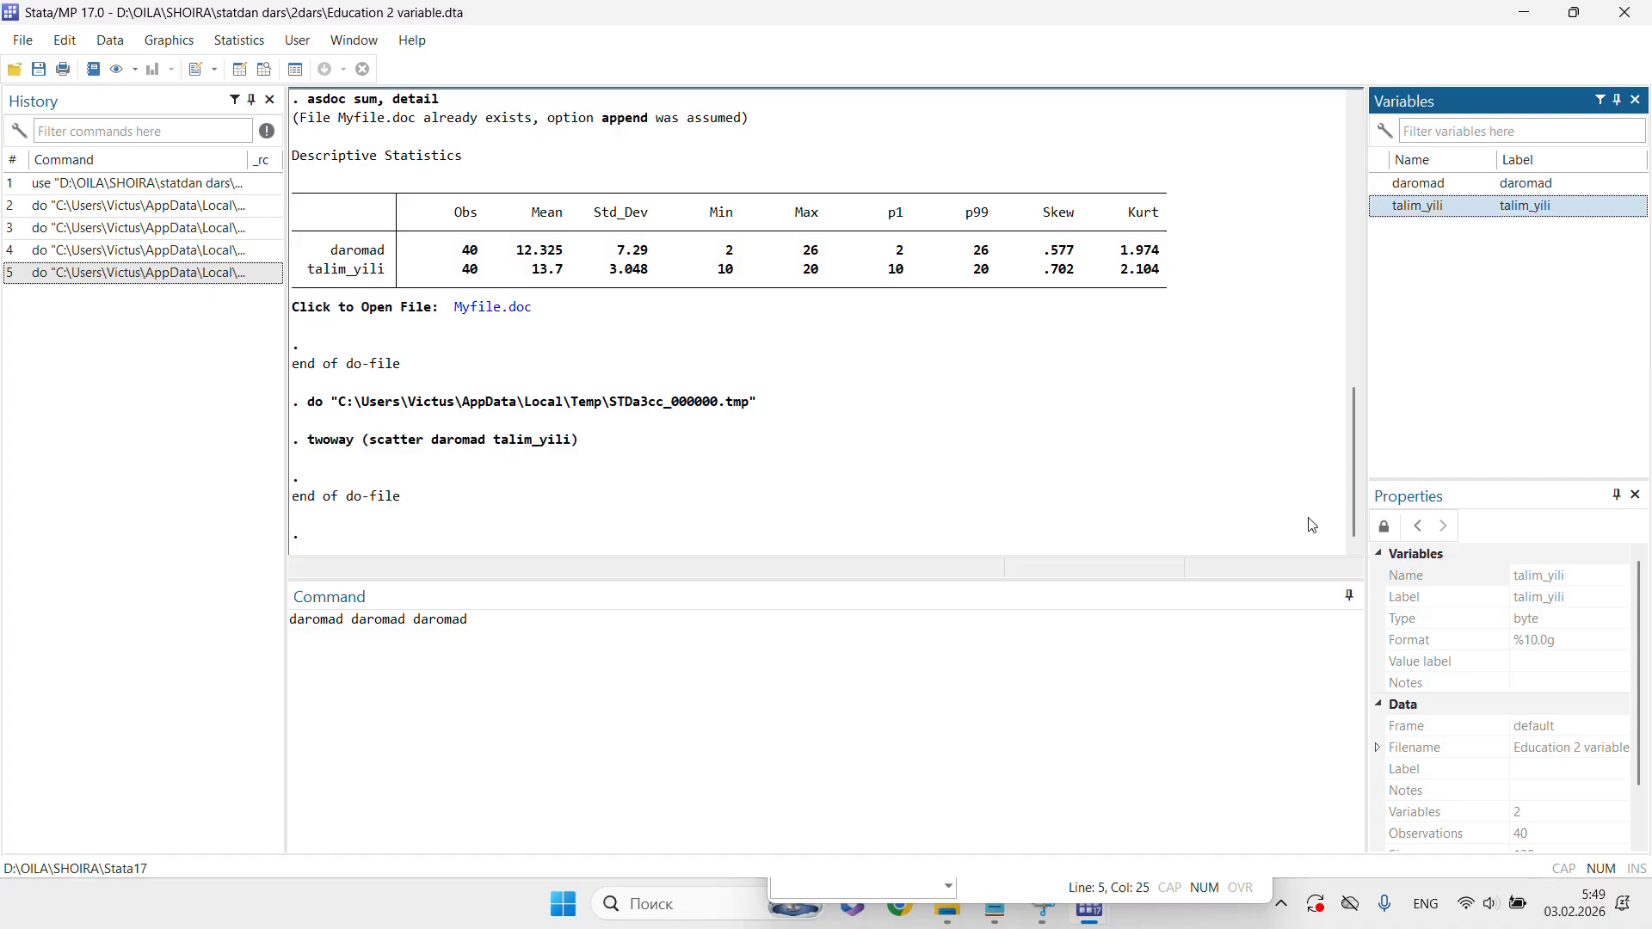
pyautogui.click(1106, 895)
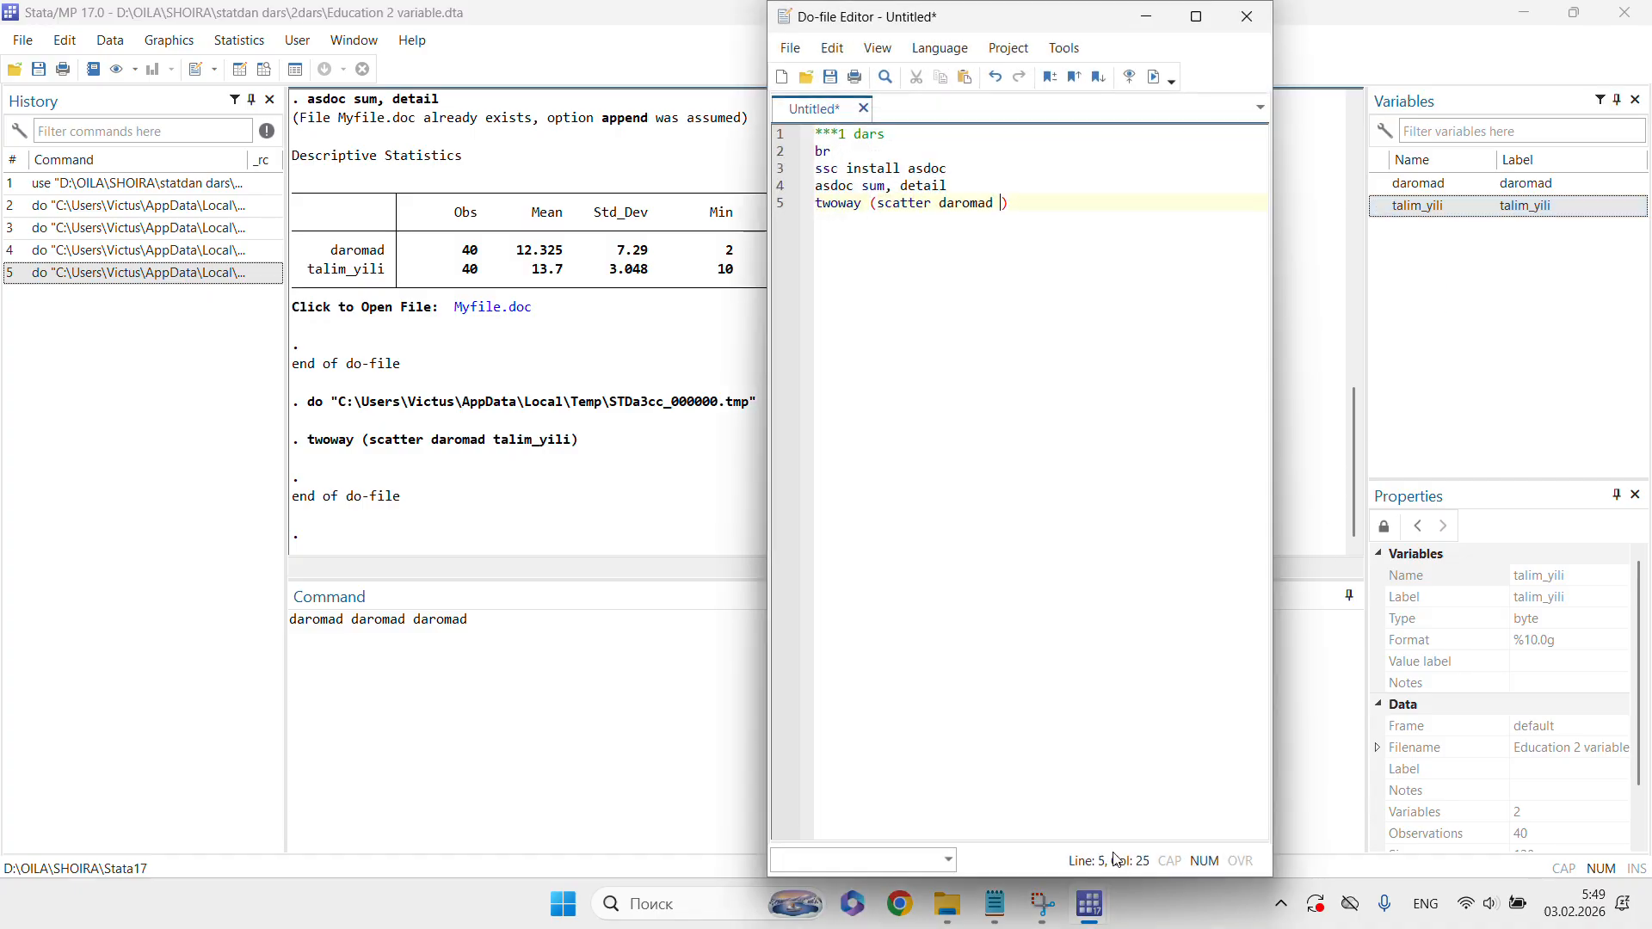
pyautogui.hotkey('ctrl', 'v')
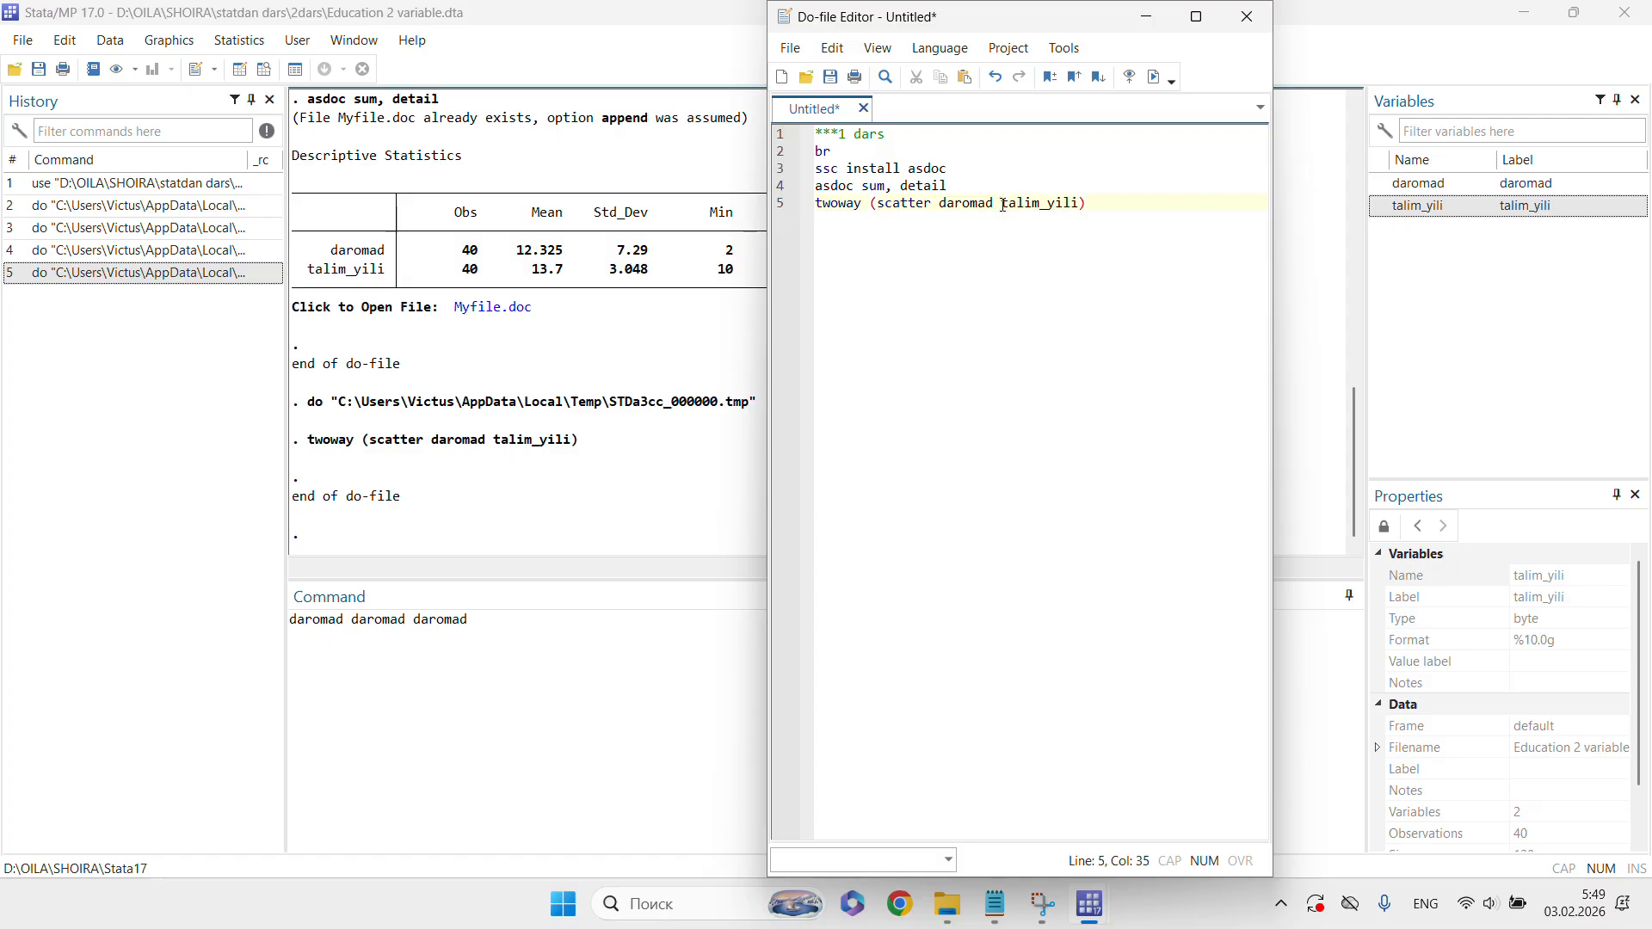
# - Run only line 5 to draw the scatter plot of daromad against talim_yili, and shift the graph window aside
pyautogui.tripleClick(980, 204)
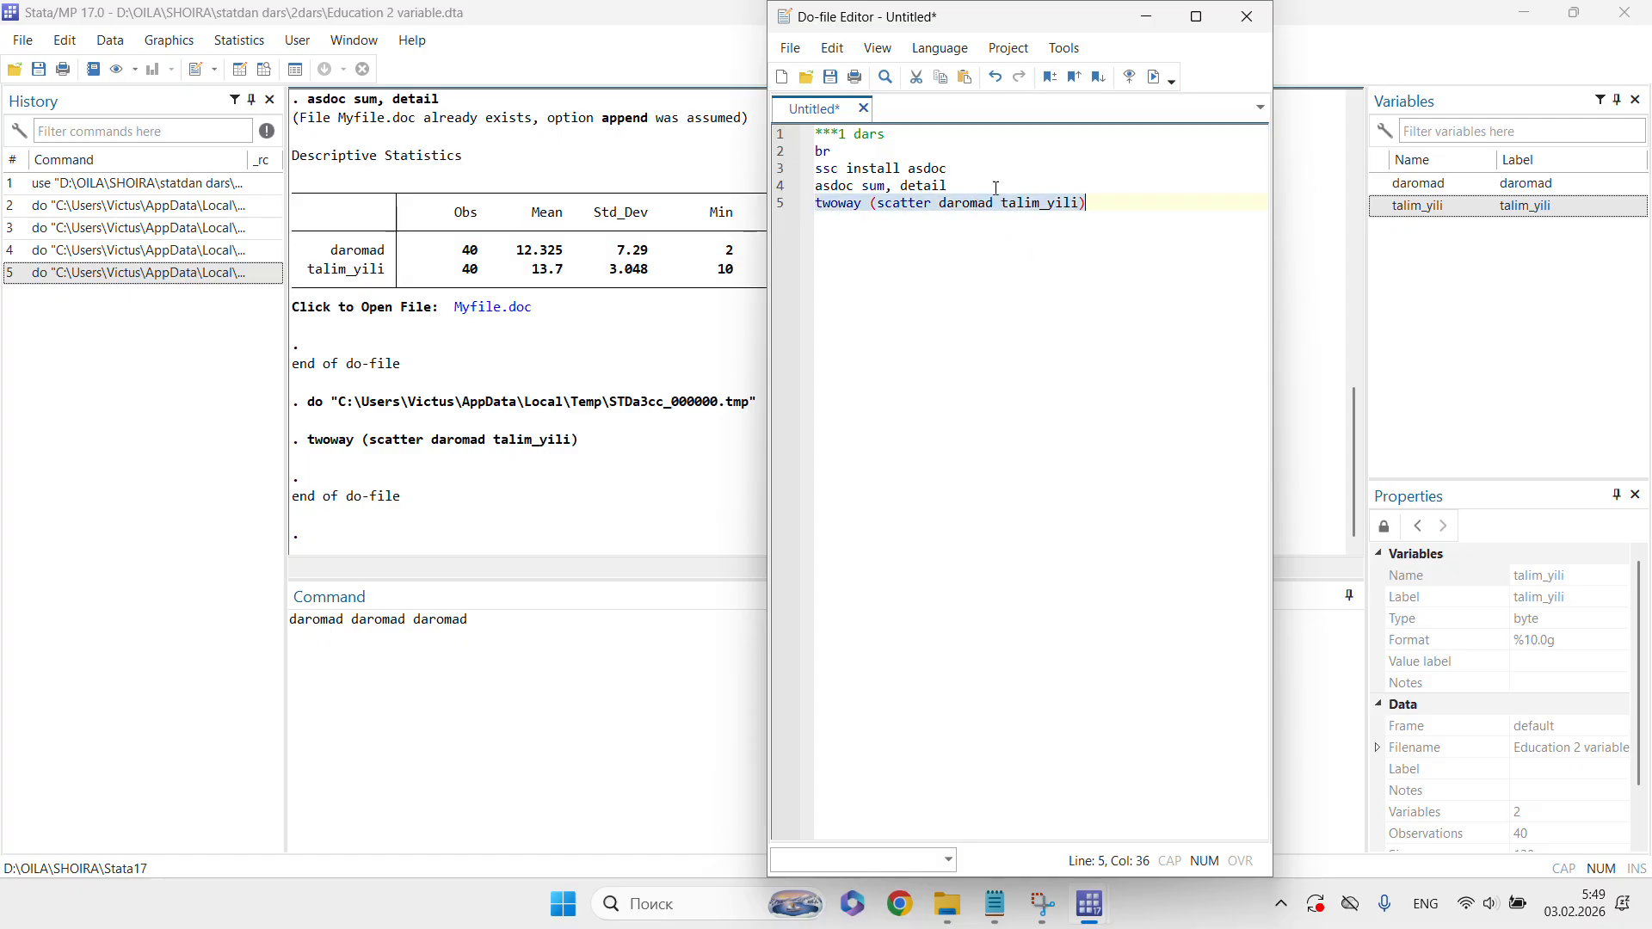
pyautogui.click(1153, 78)
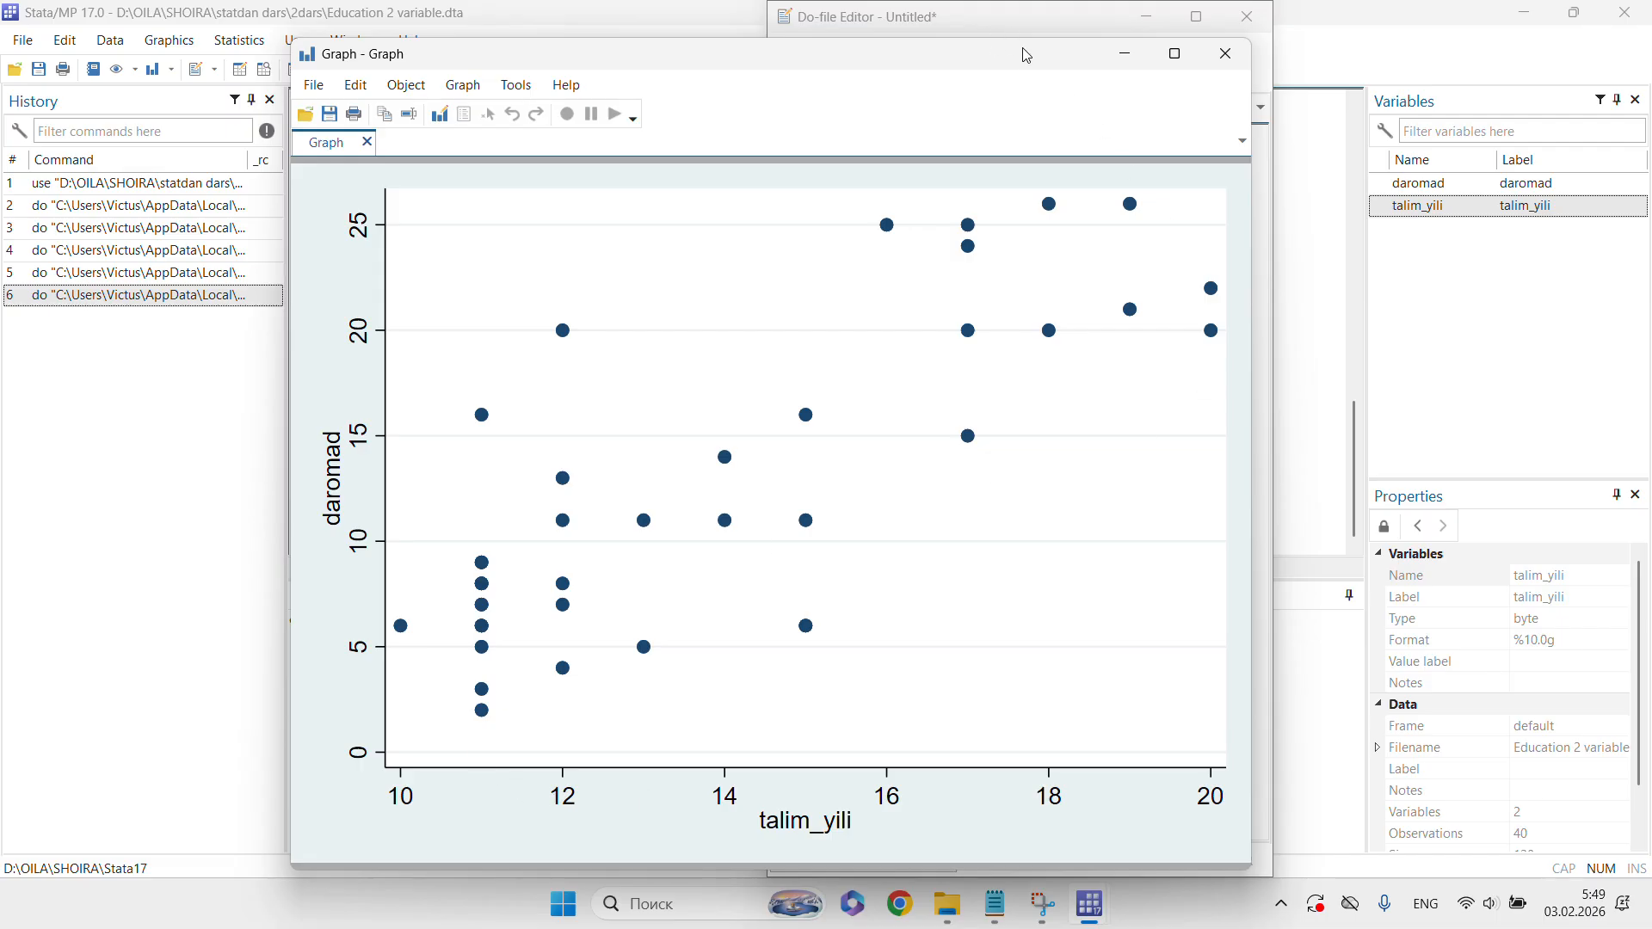
pyautogui.moveTo(1027, 53); pyautogui.dragTo(822, 45)
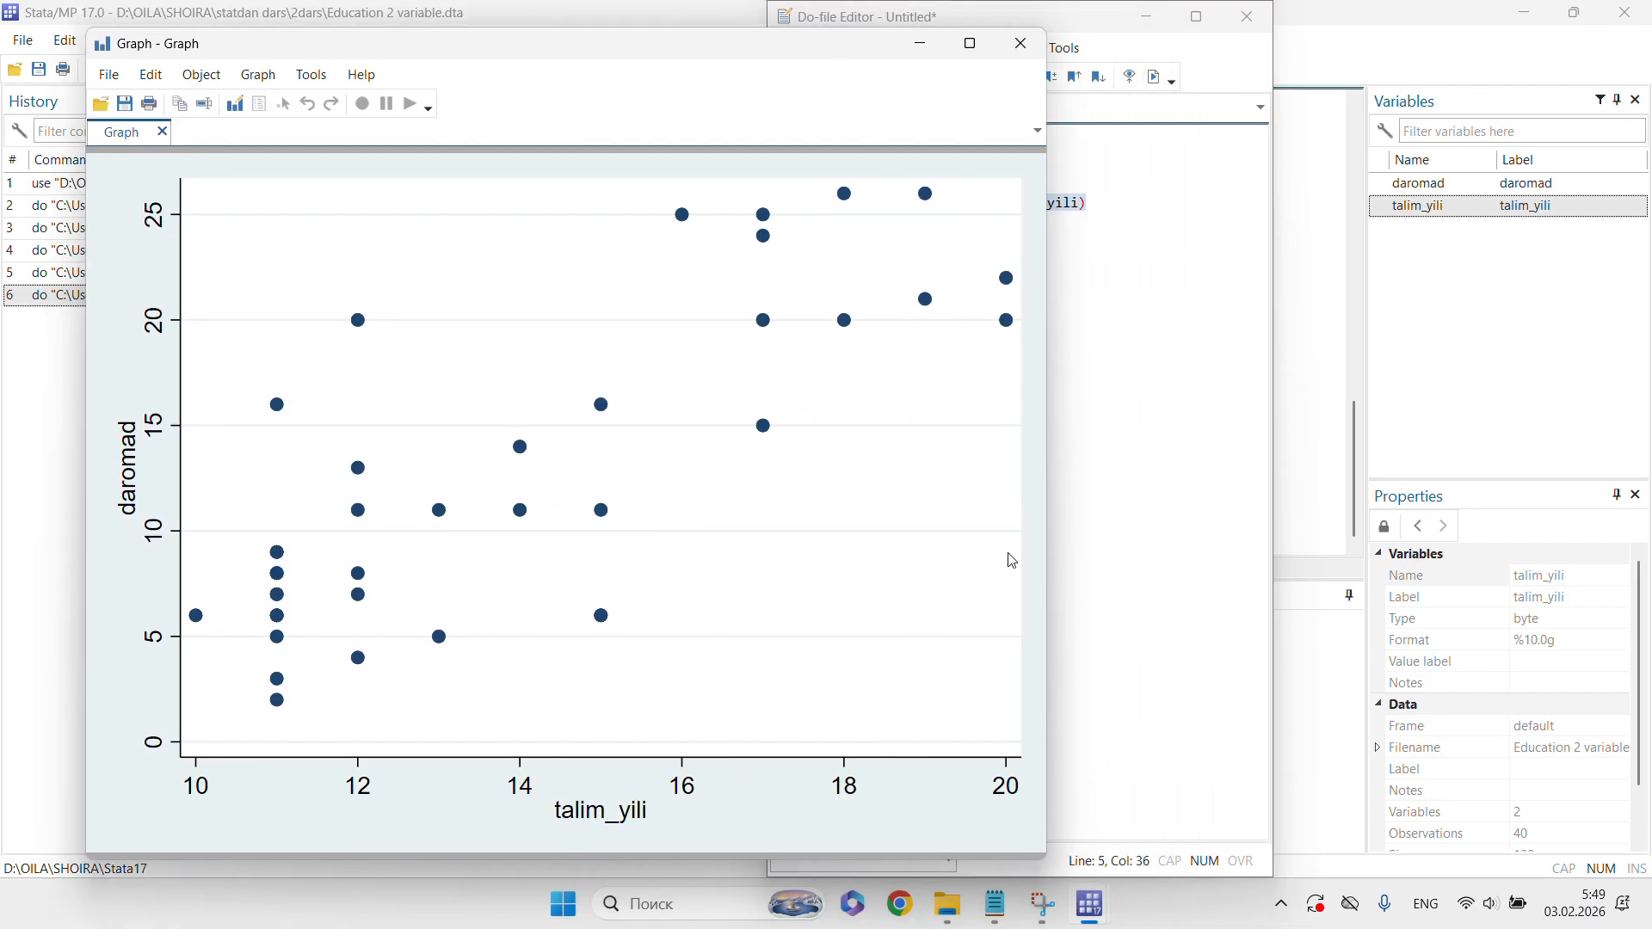
# - Extend the twoway command on line 5 of the do-file with "(lfit daromad talim_yili)"
pyautogui.click(1082, 470)
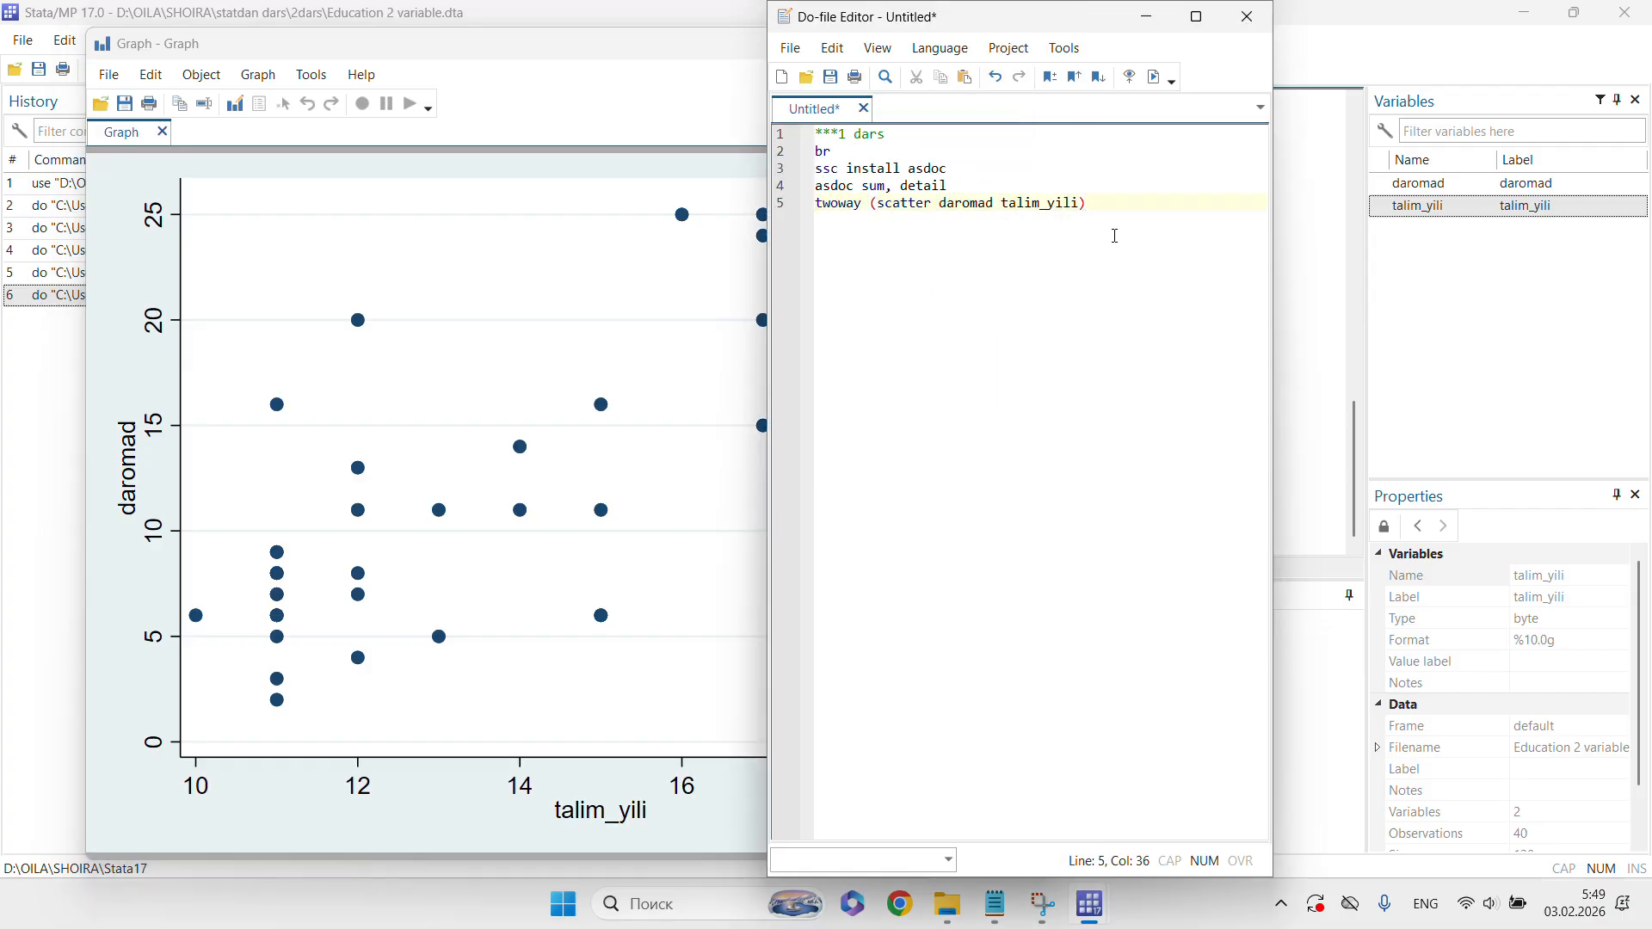
pyautogui.write('()lfit')
pyautogui.moveTo(943, 205); pyautogui.dragTo(1083, 217)
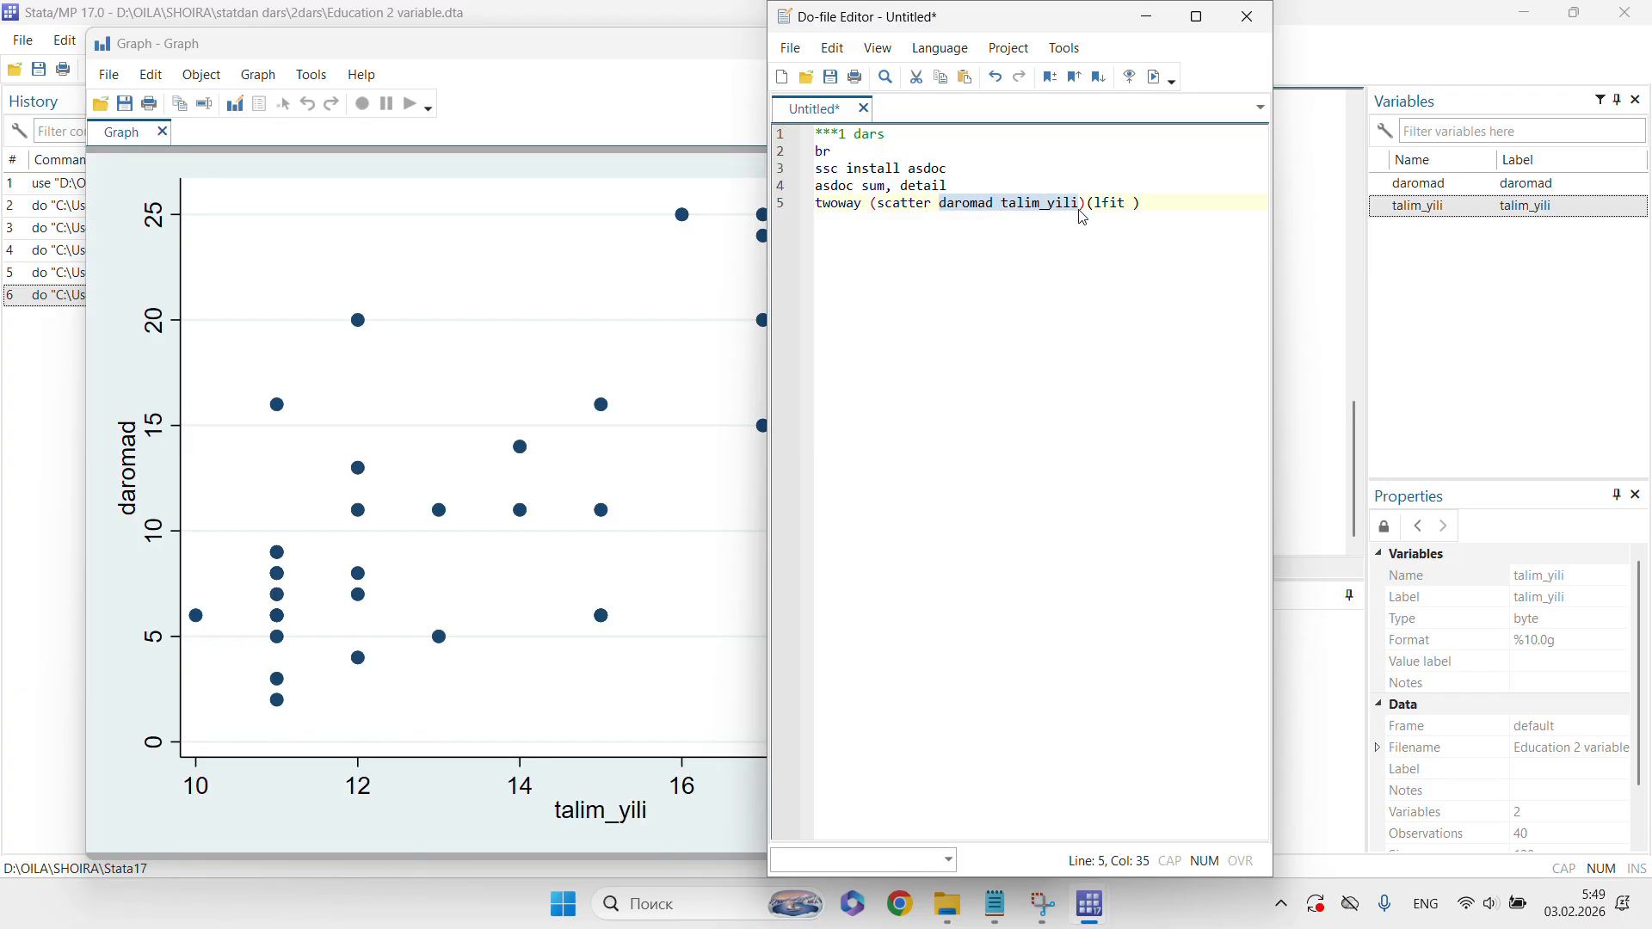
pyautogui.click(1133, 203)
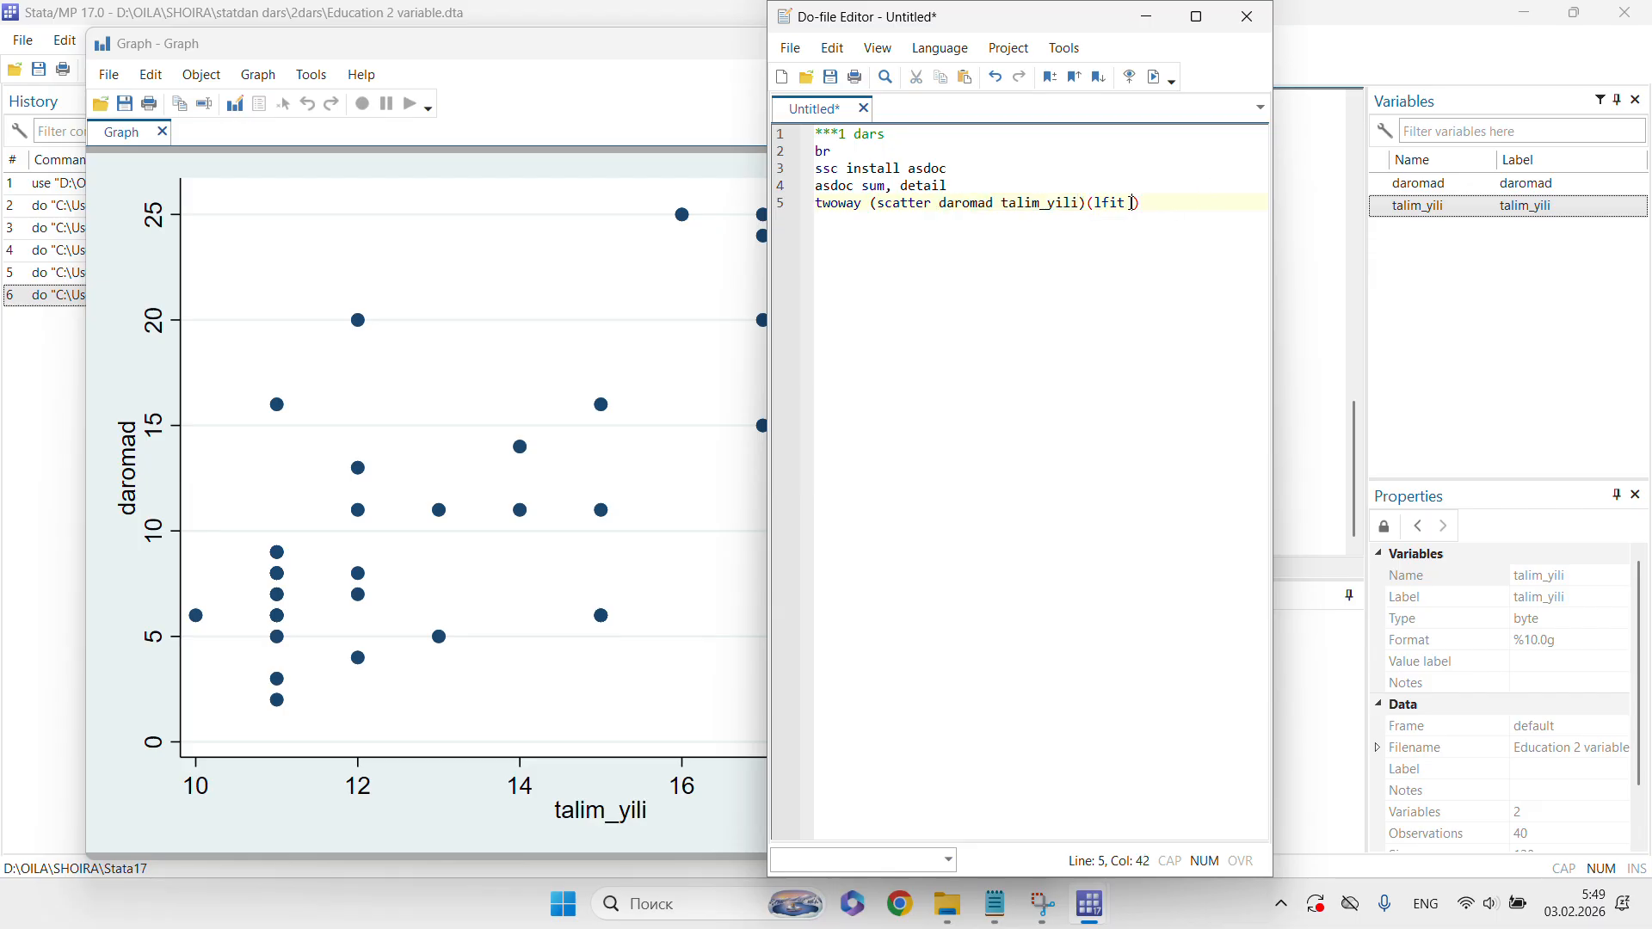
pyautogui.hotkey('ctrl', 'v')
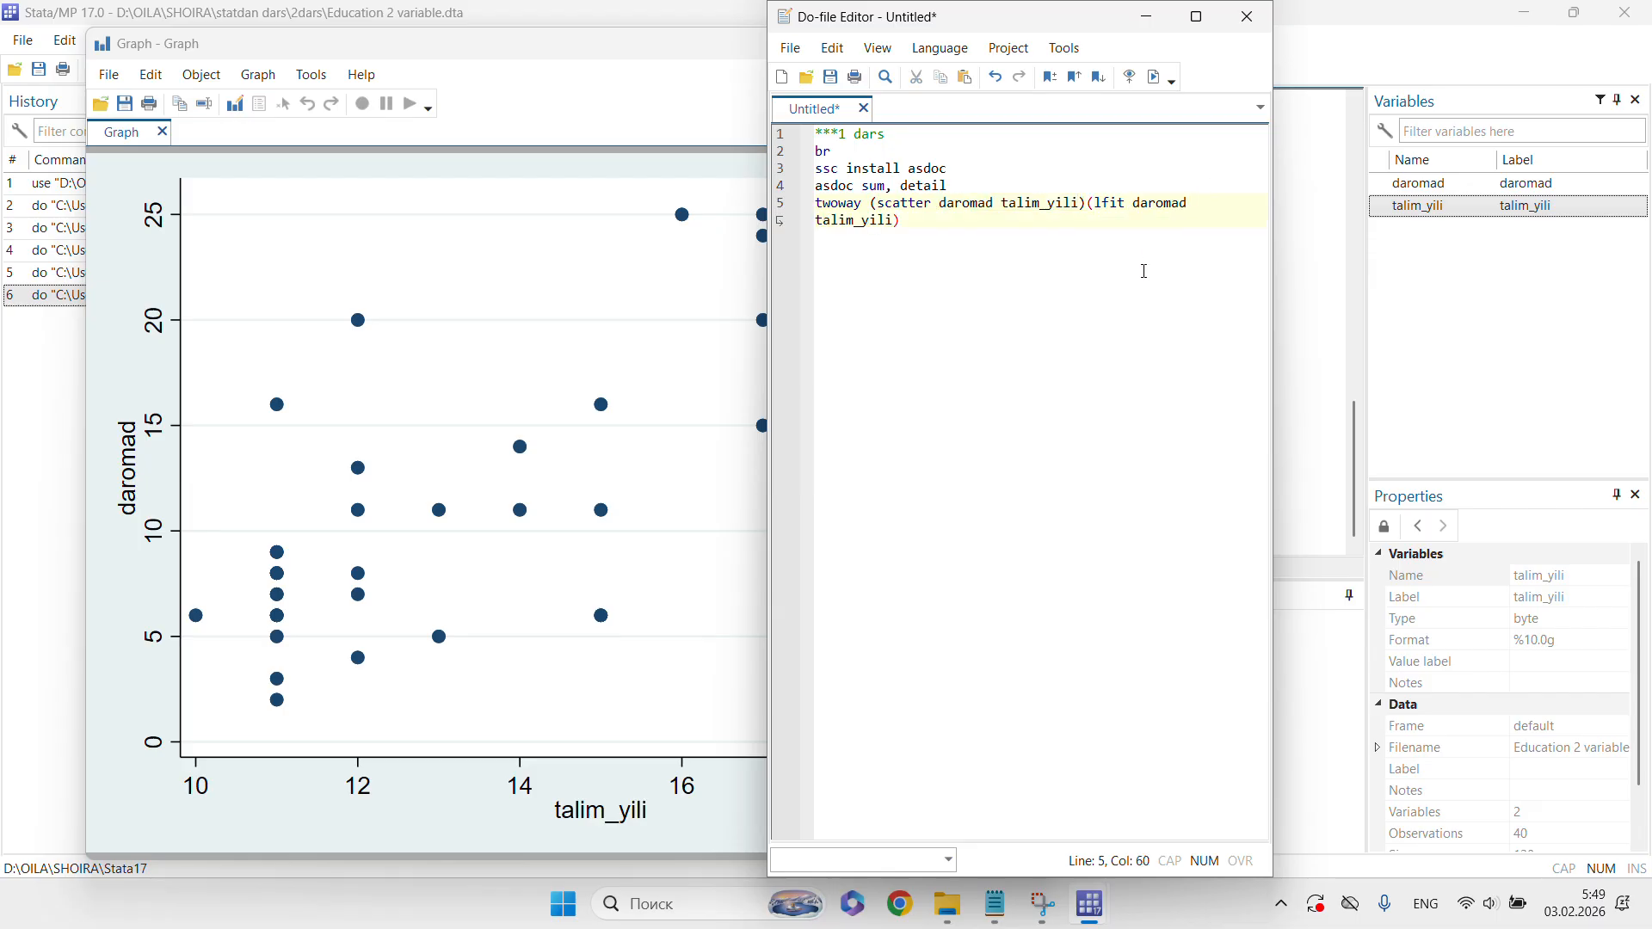
# - Run the extended line 5 to draw the scatter plot with its linear fit, view it and close the graph
pyautogui.tripleClick(897, 213)
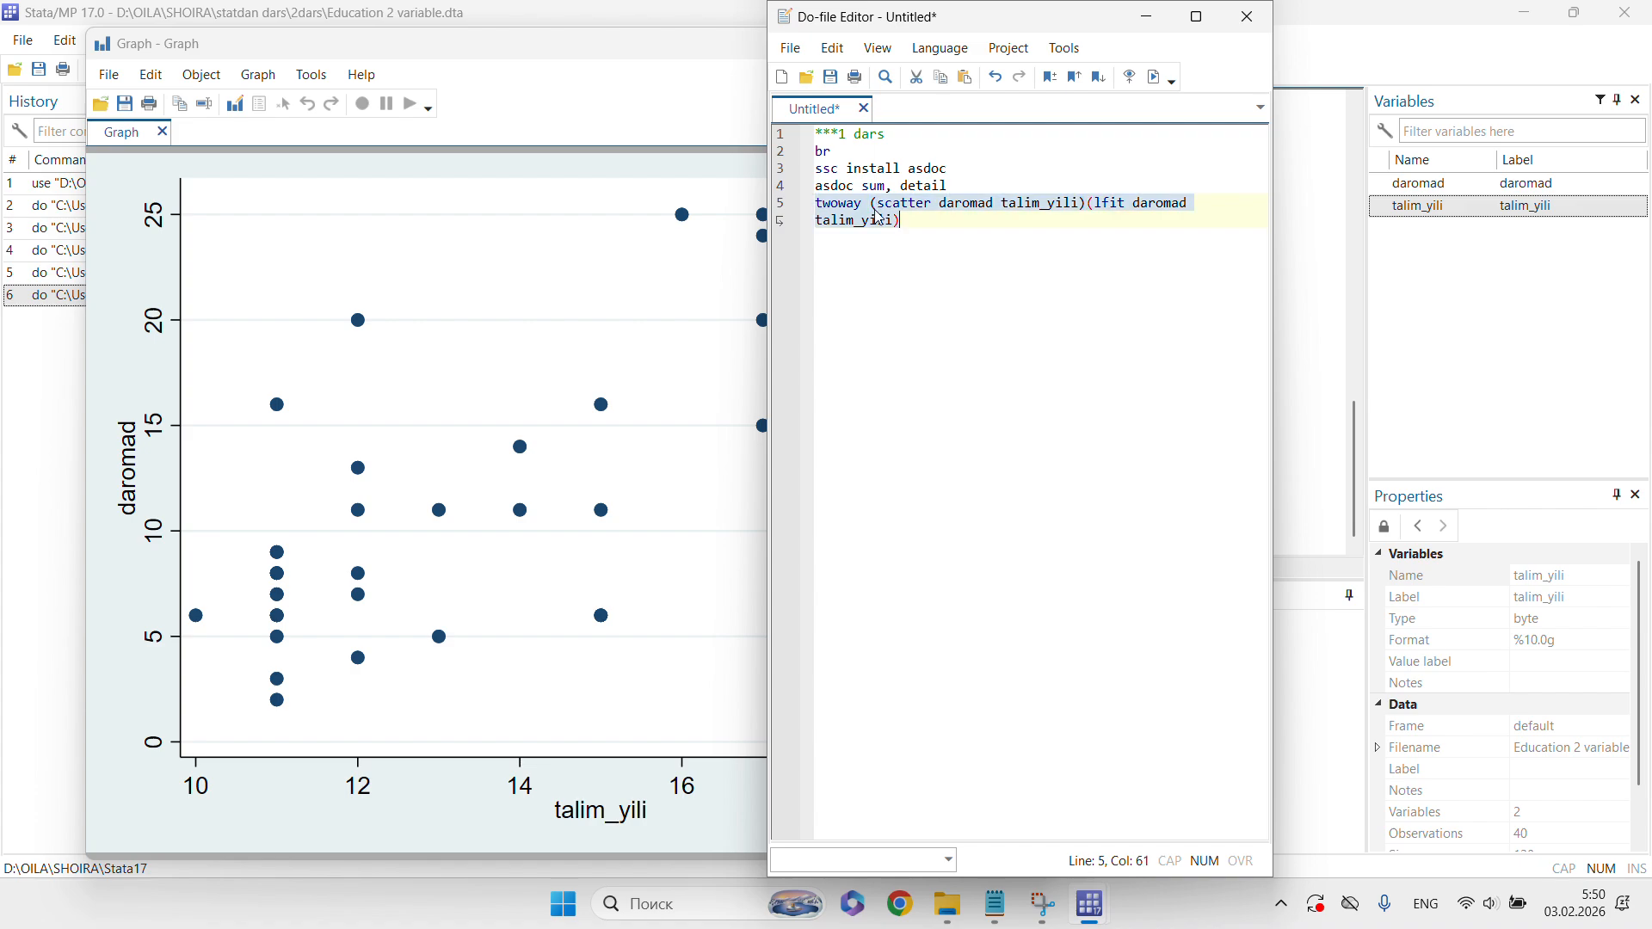
pyautogui.click(1157, 79)
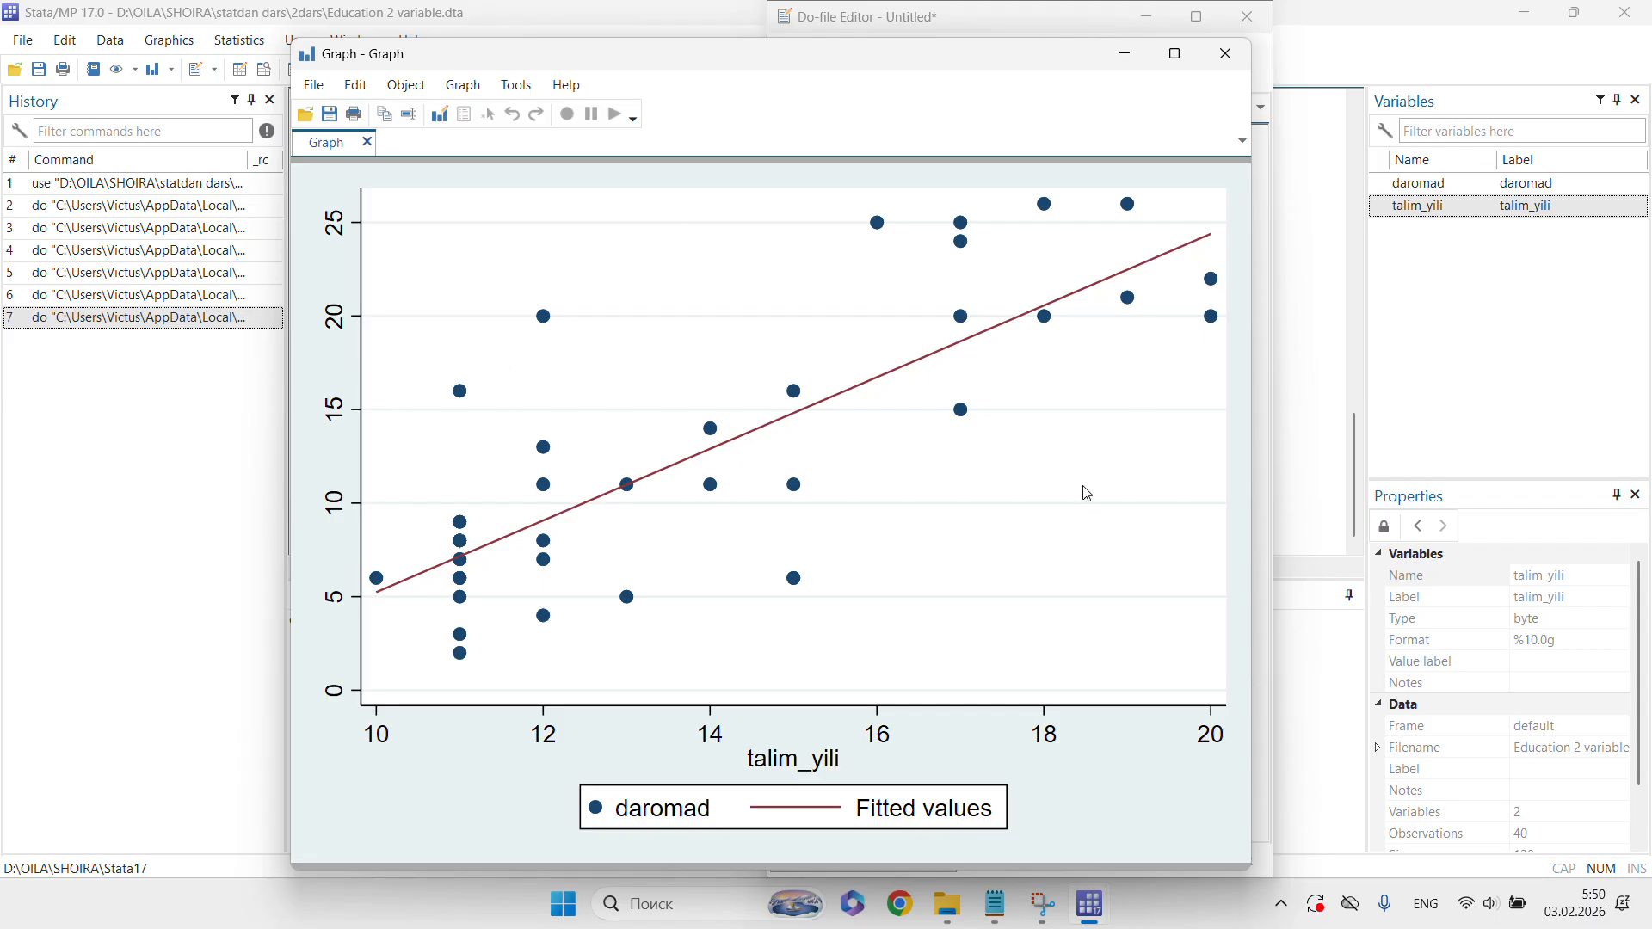
pyautogui.click(1240, 57)
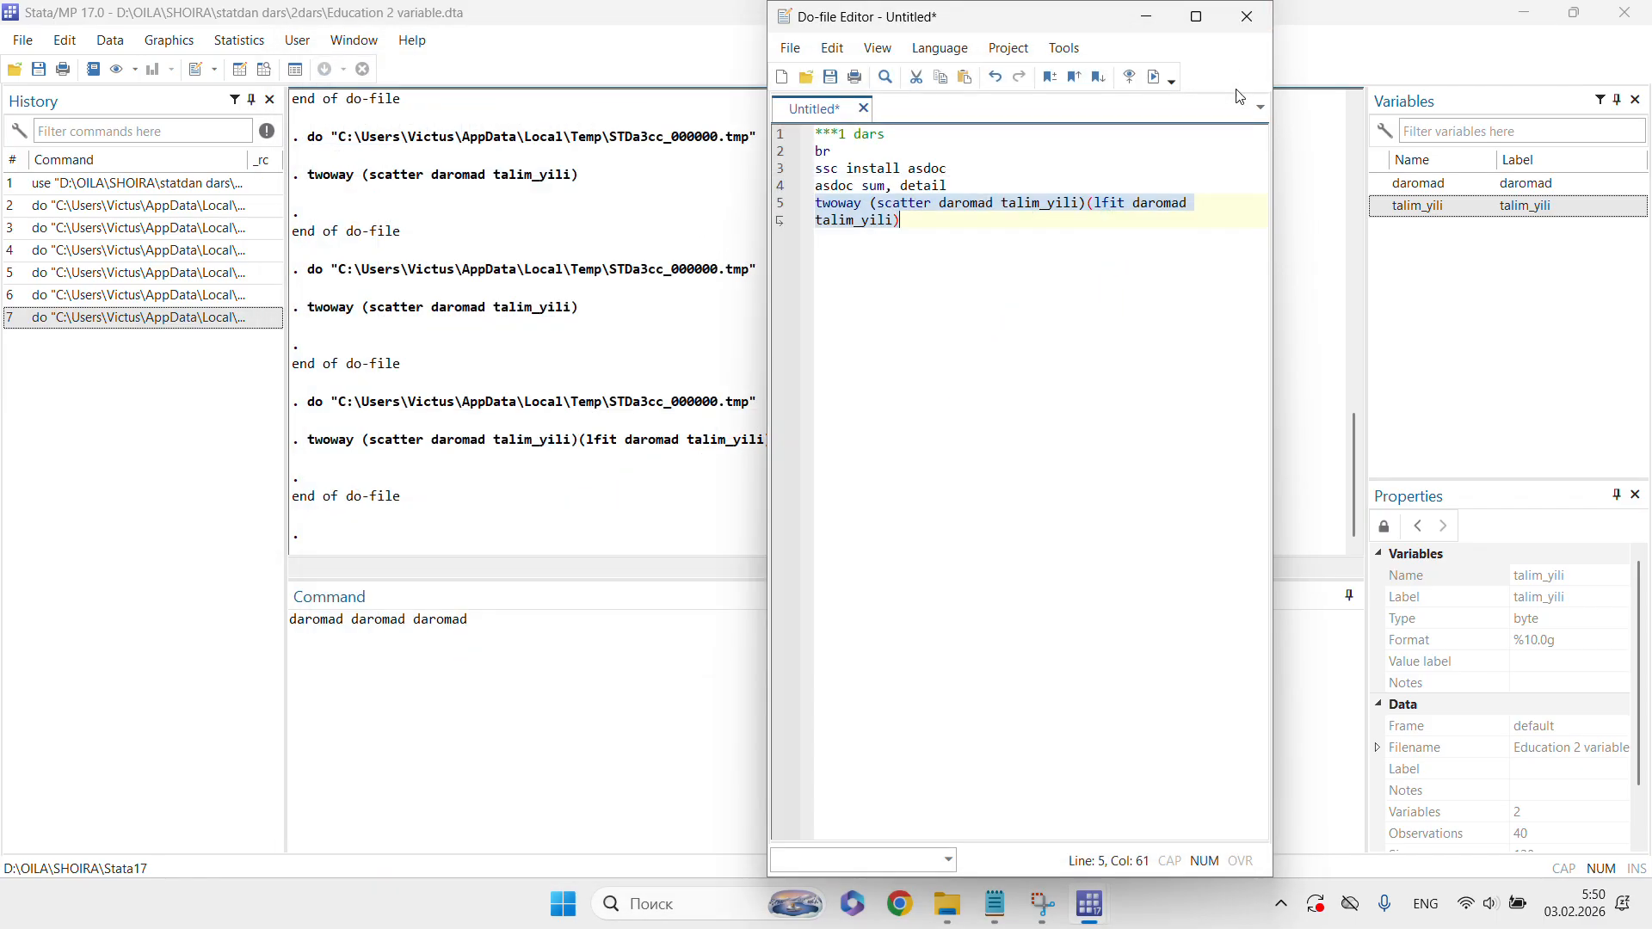
# - Check the executed twoway commands in the main Stata results and return to the do-file
pyautogui.click(885, 588)
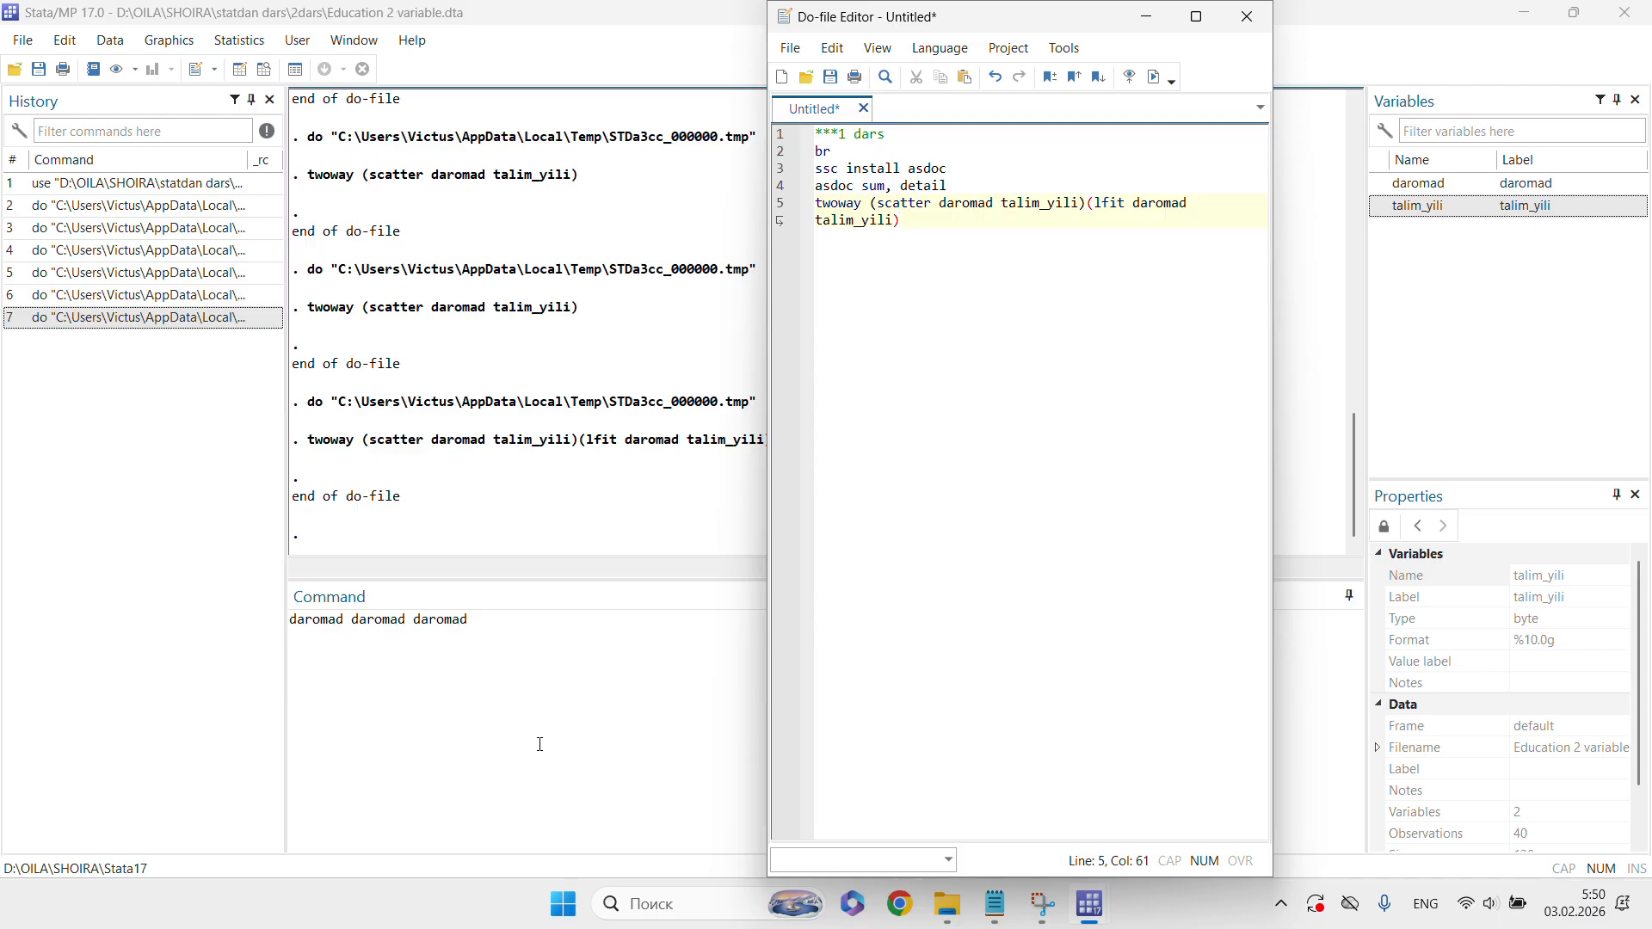
pyautogui.click(665, 531)
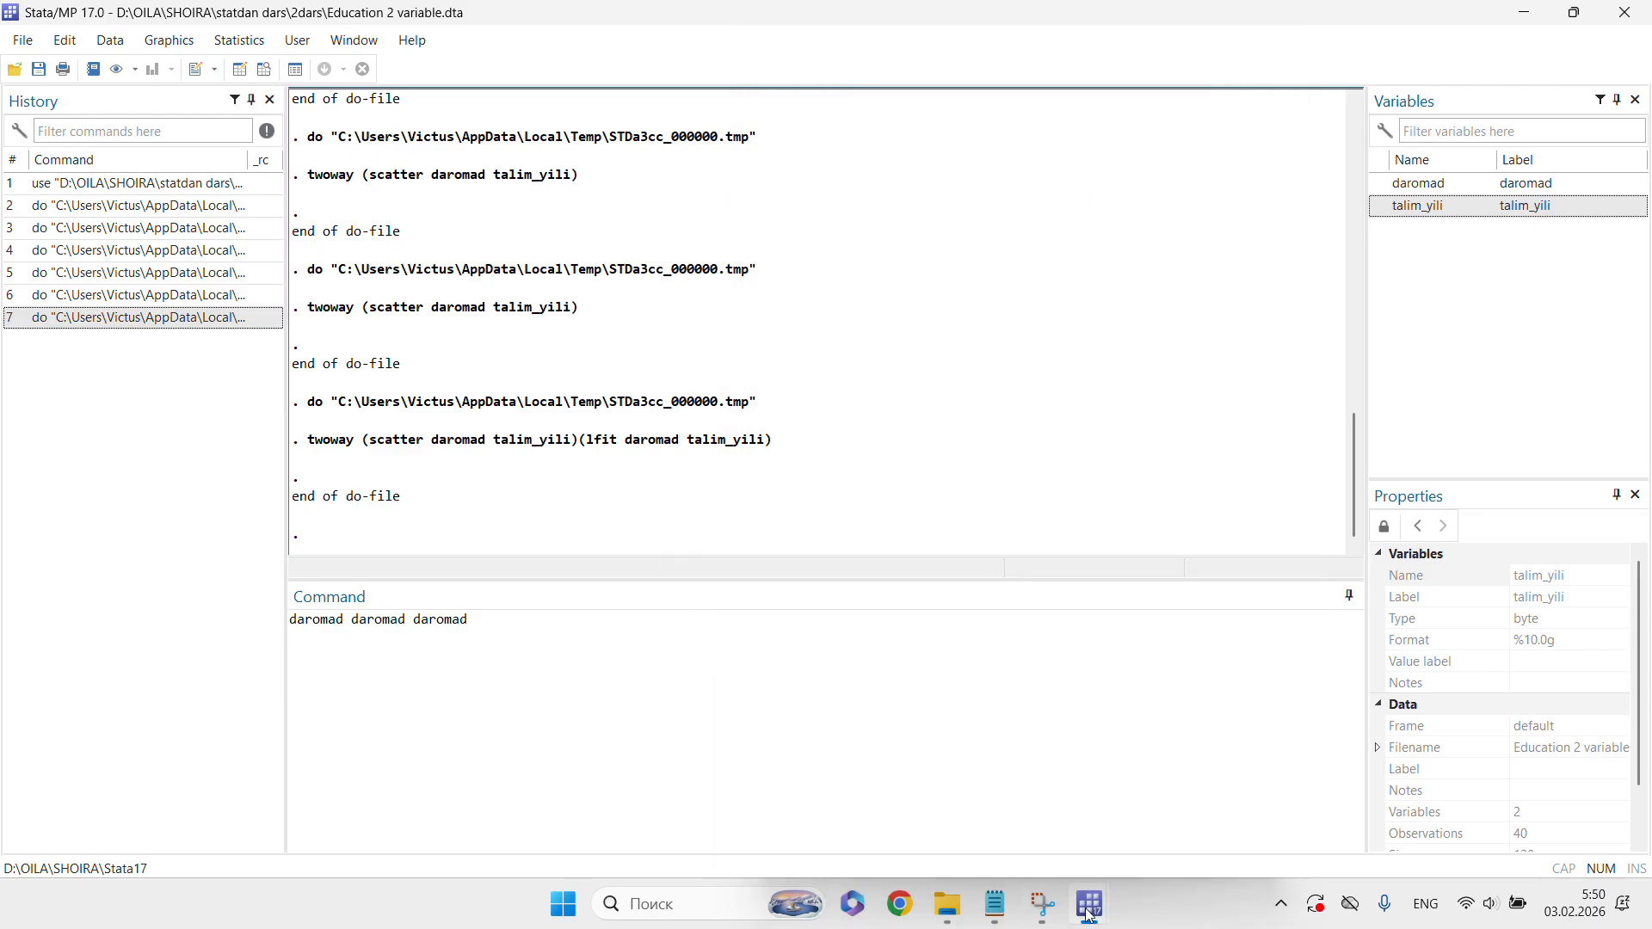
pyautogui.moveTo(1089, 908)
pyautogui.click(1085, 804)
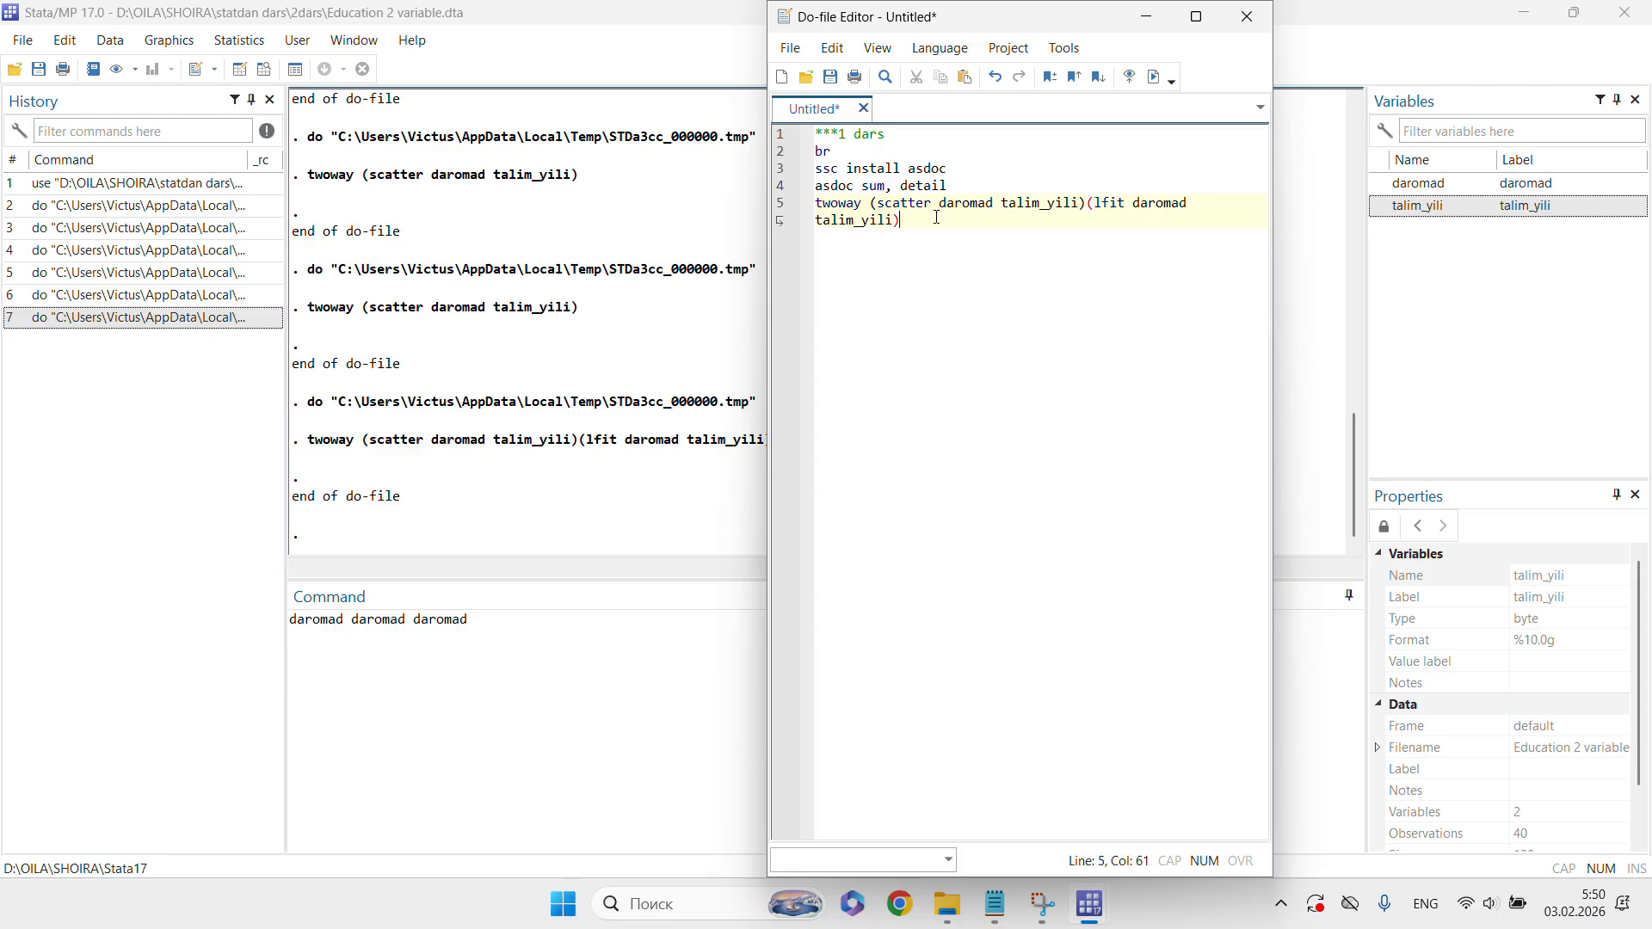
# - Add the command "histogram daromad" as line 6 of the do-file, copying the variable name from the dataset's variable list
pyautogui.press('Return')
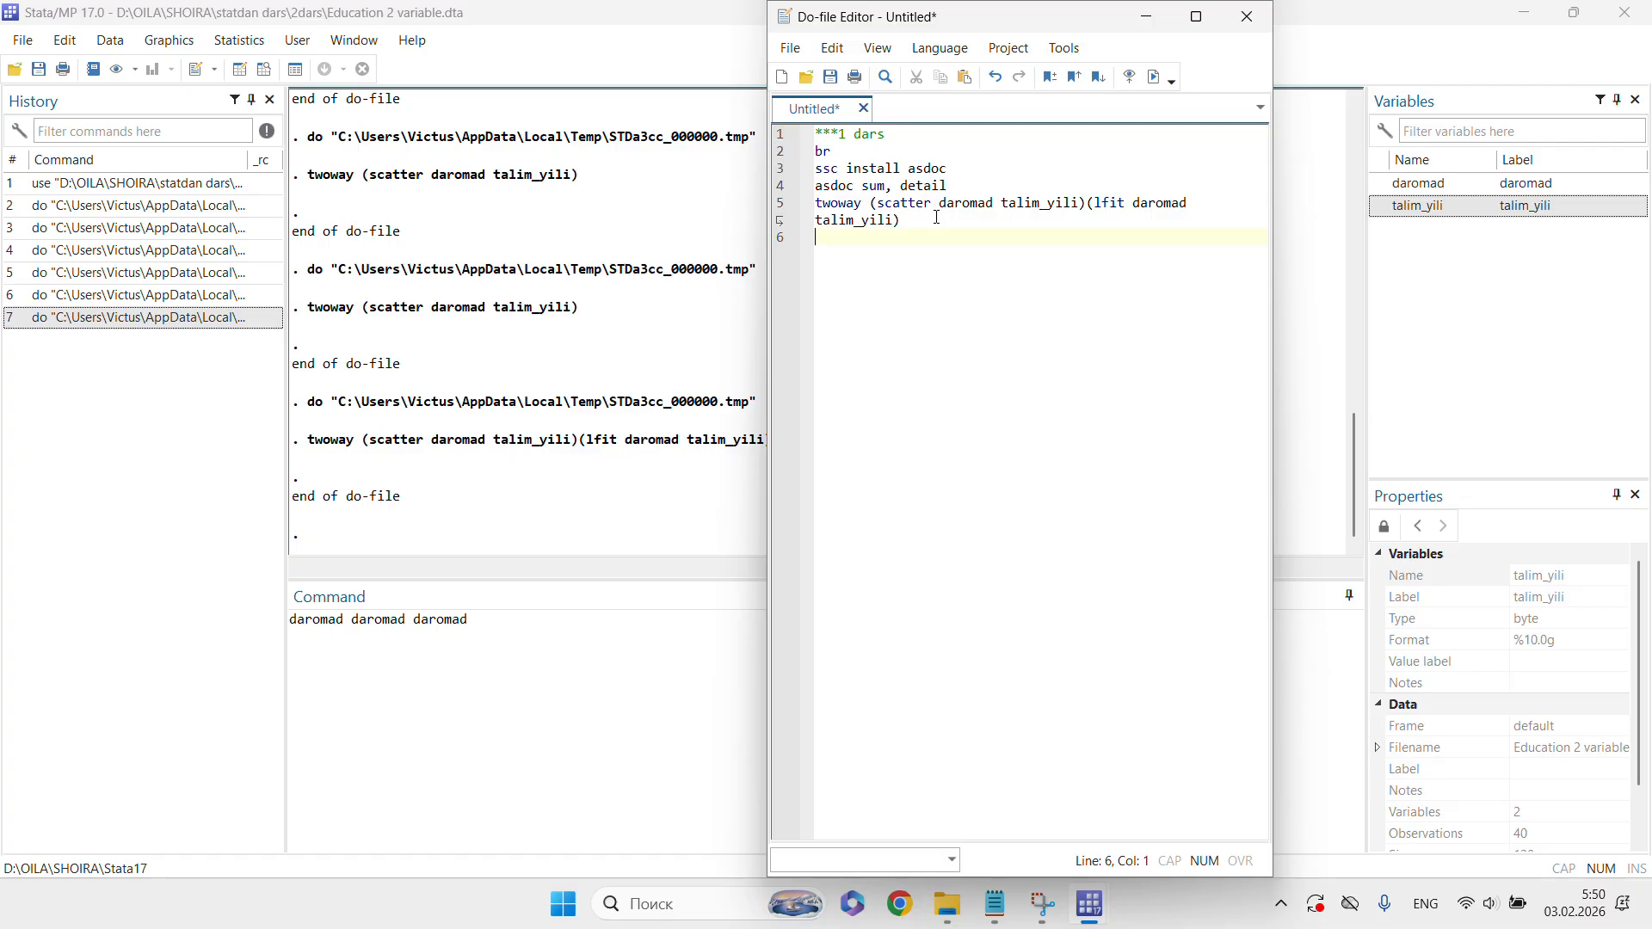
pyautogui.write('histo')
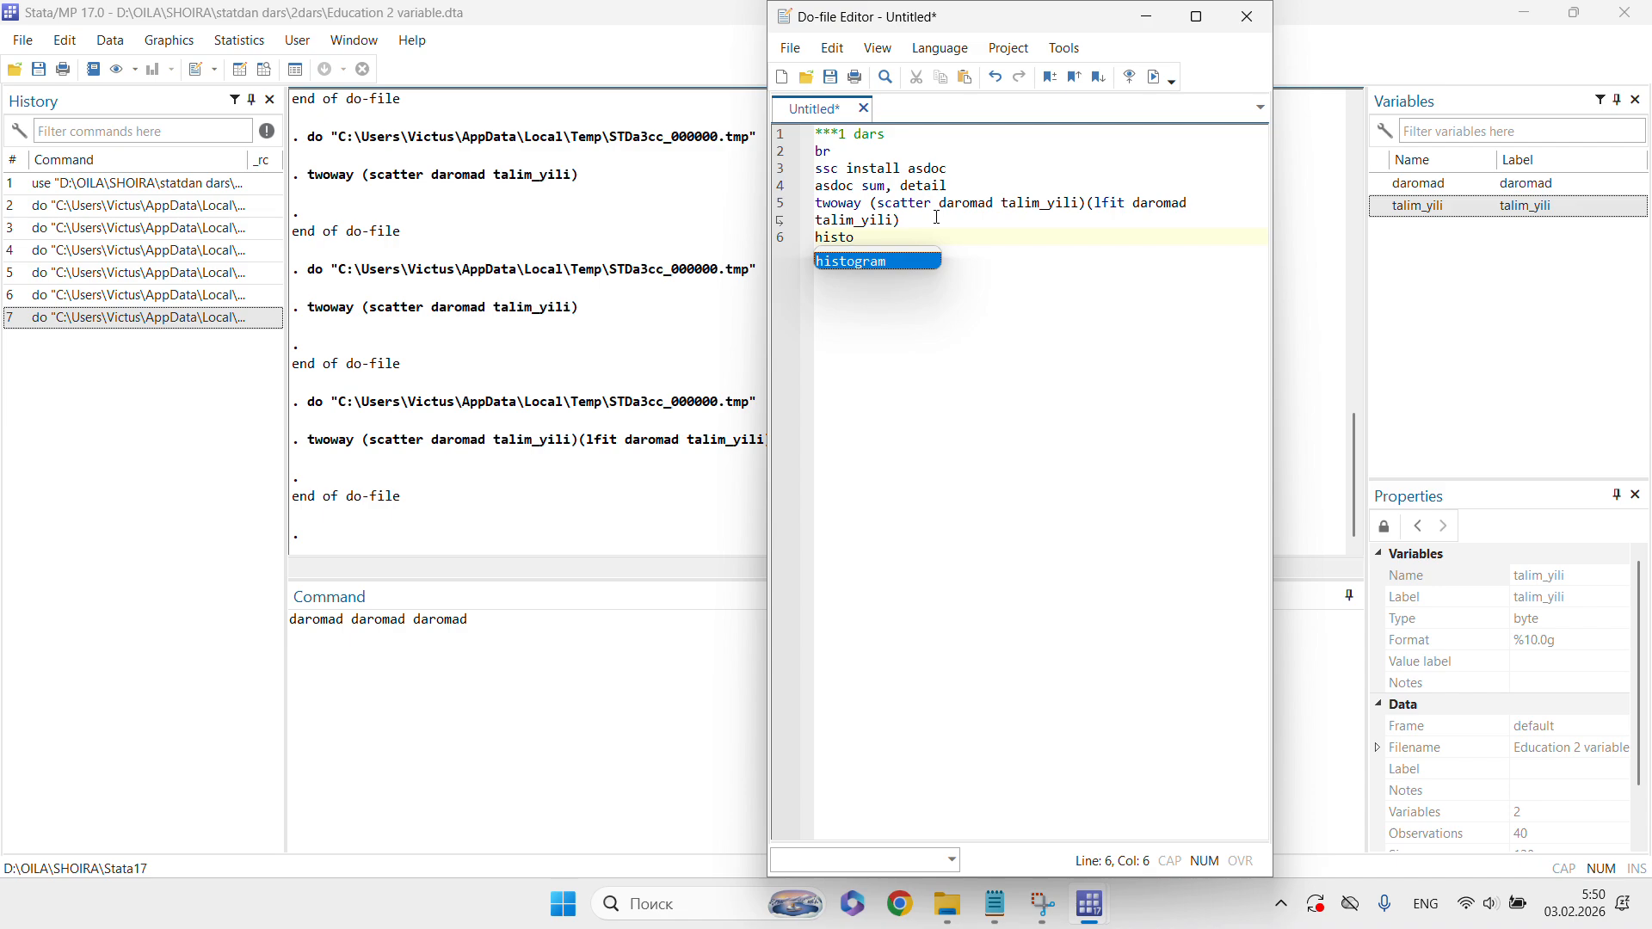
pyautogui.press('Return')
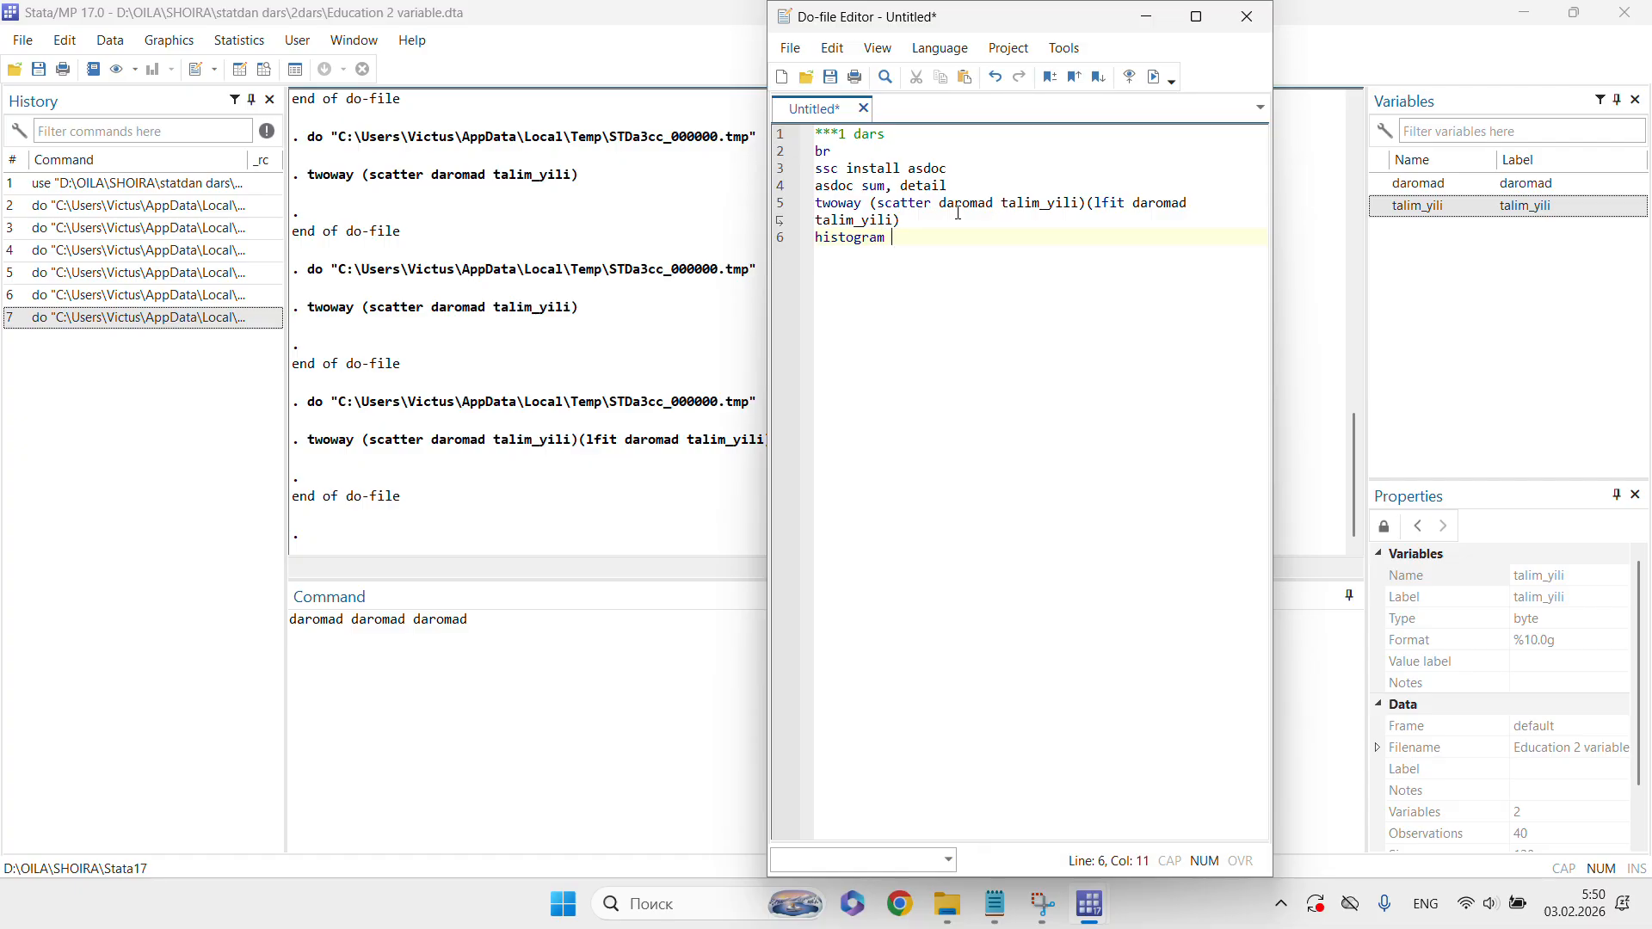
pyautogui.rightClick(1426, 186)
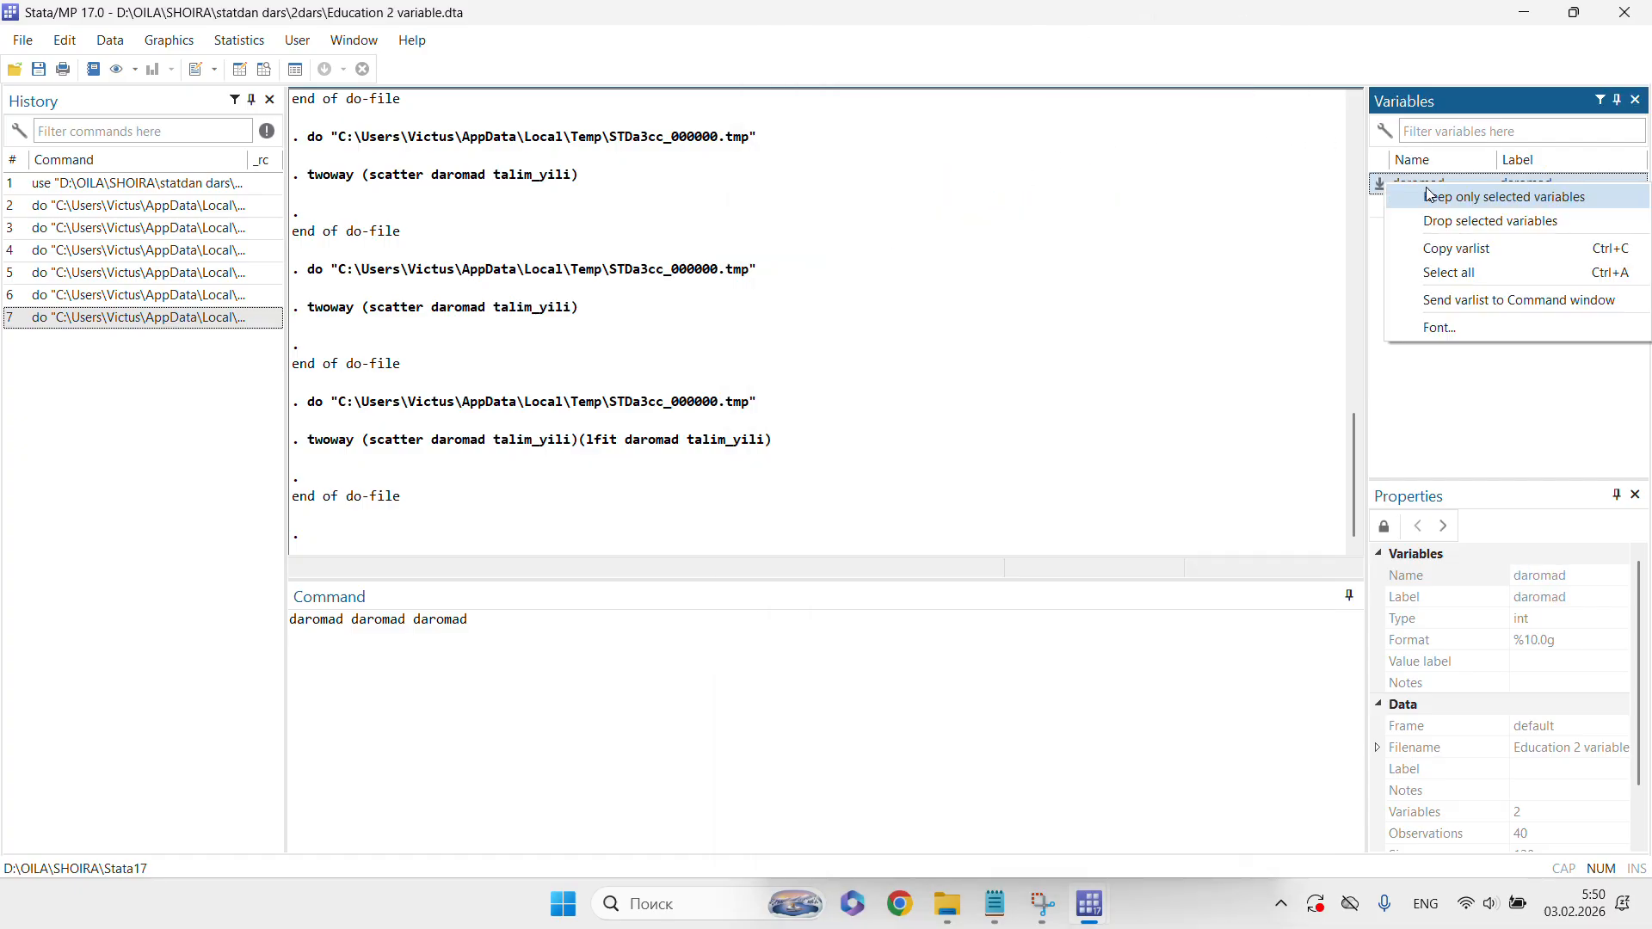
pyautogui.click(1441, 259)
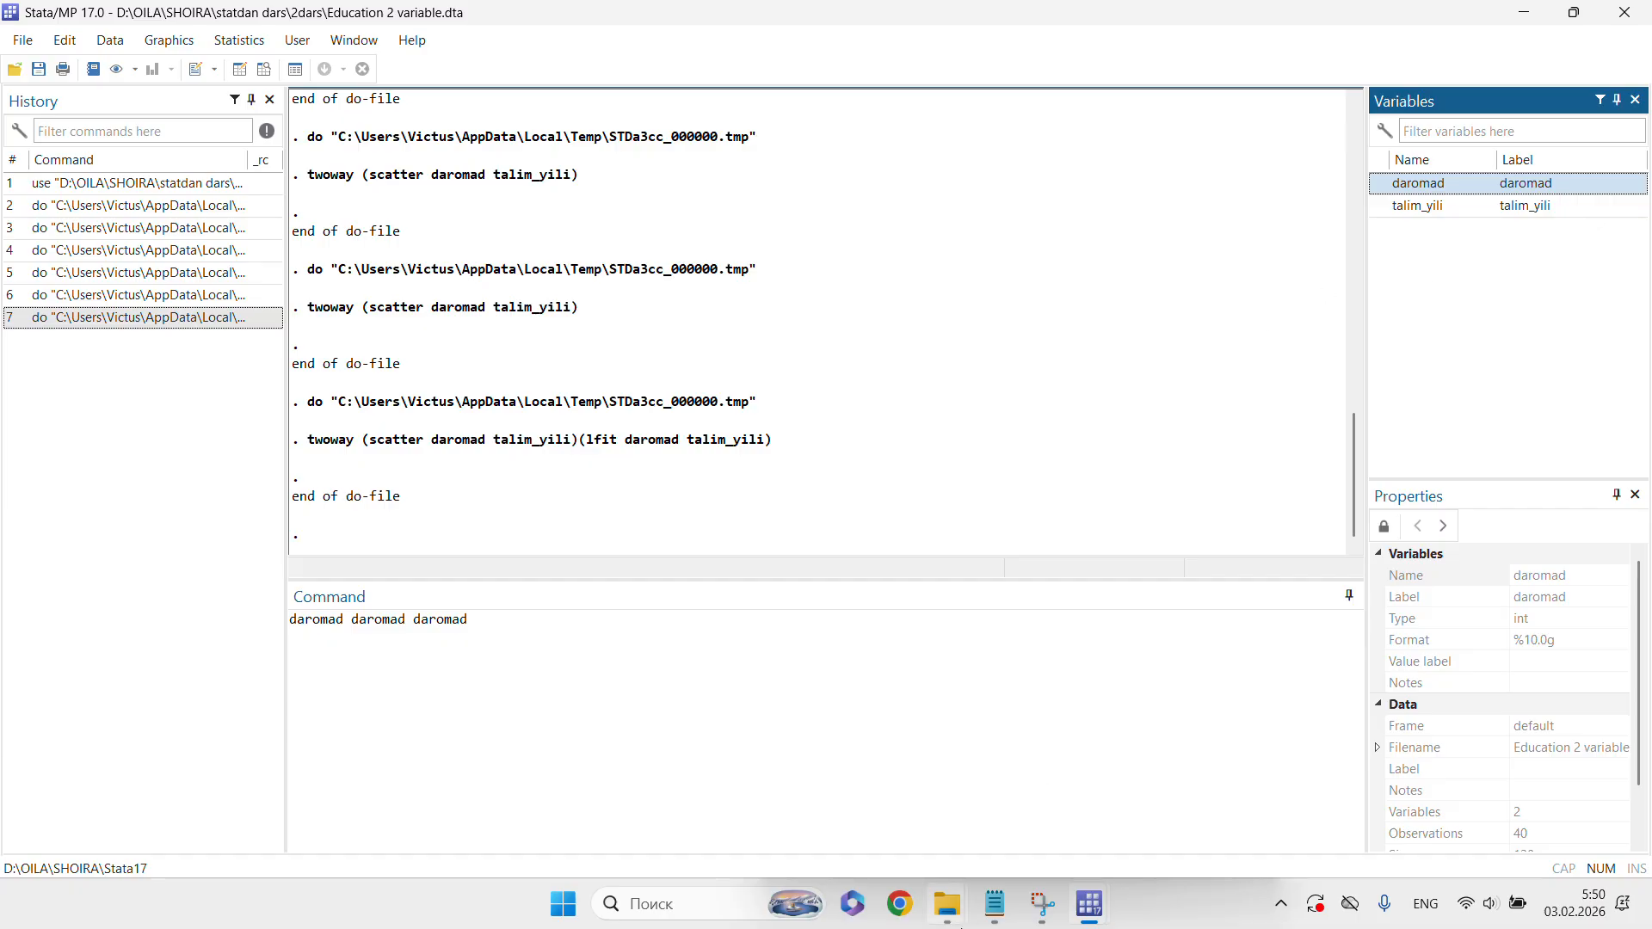
pyautogui.moveTo(1099, 904)
pyautogui.click(919, 791)
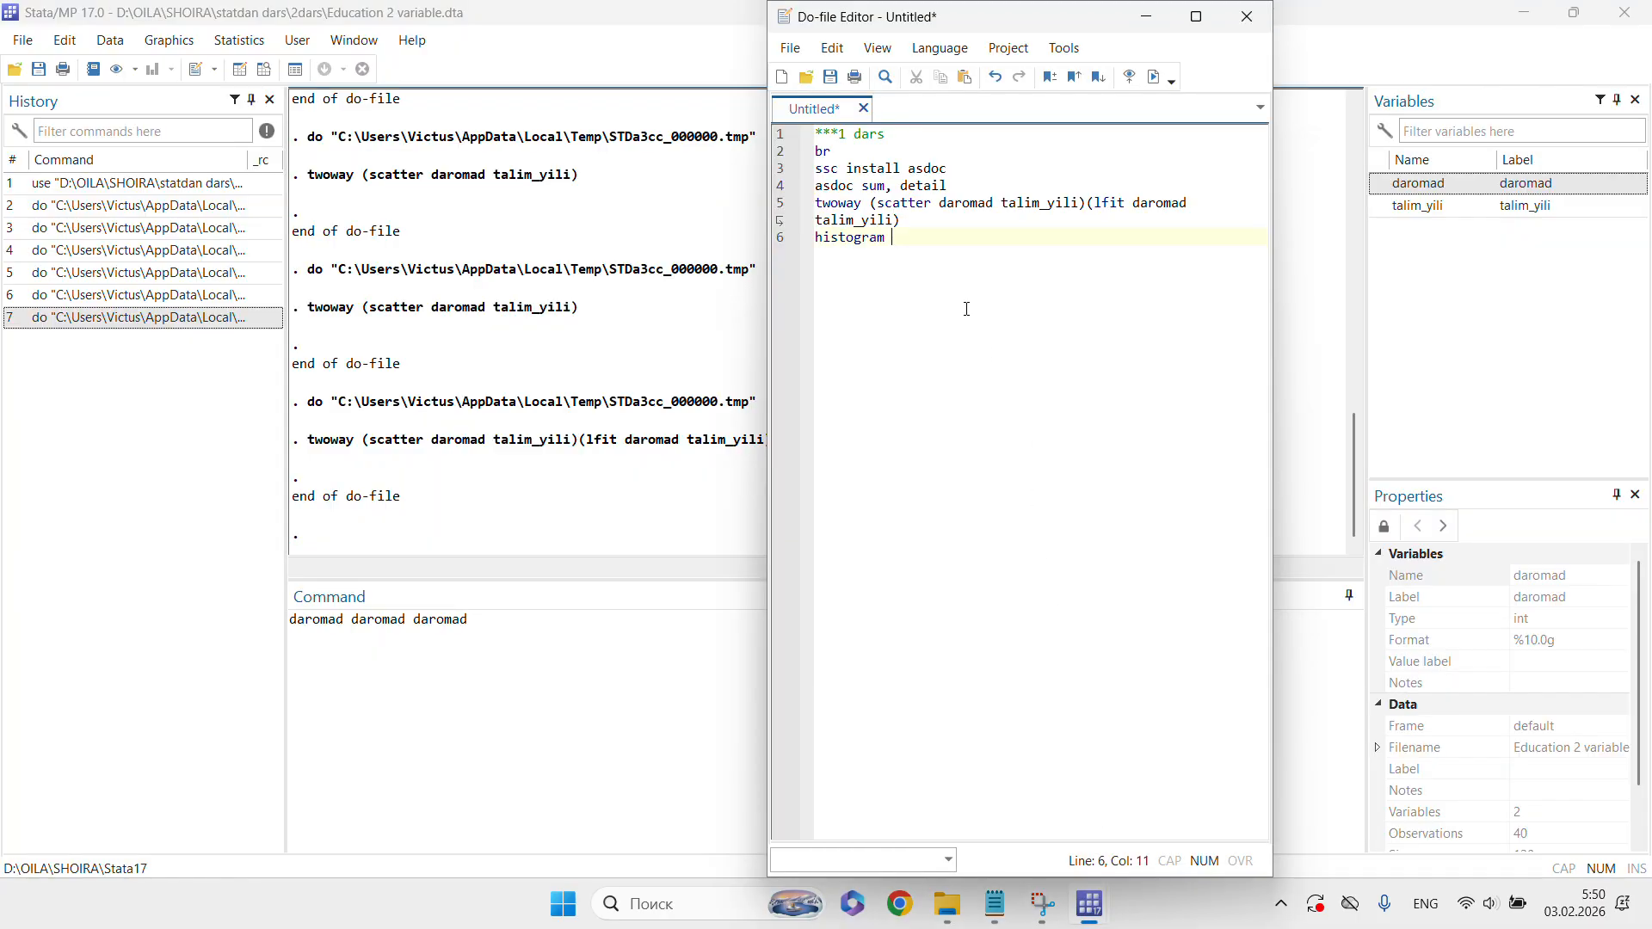
pyautogui.rightClick(927, 240)
pyautogui.click(973, 316)
# - Run only line 6 to draw the histogram of daromad, and return to the do-file
pyautogui.tripleClick(912, 236)
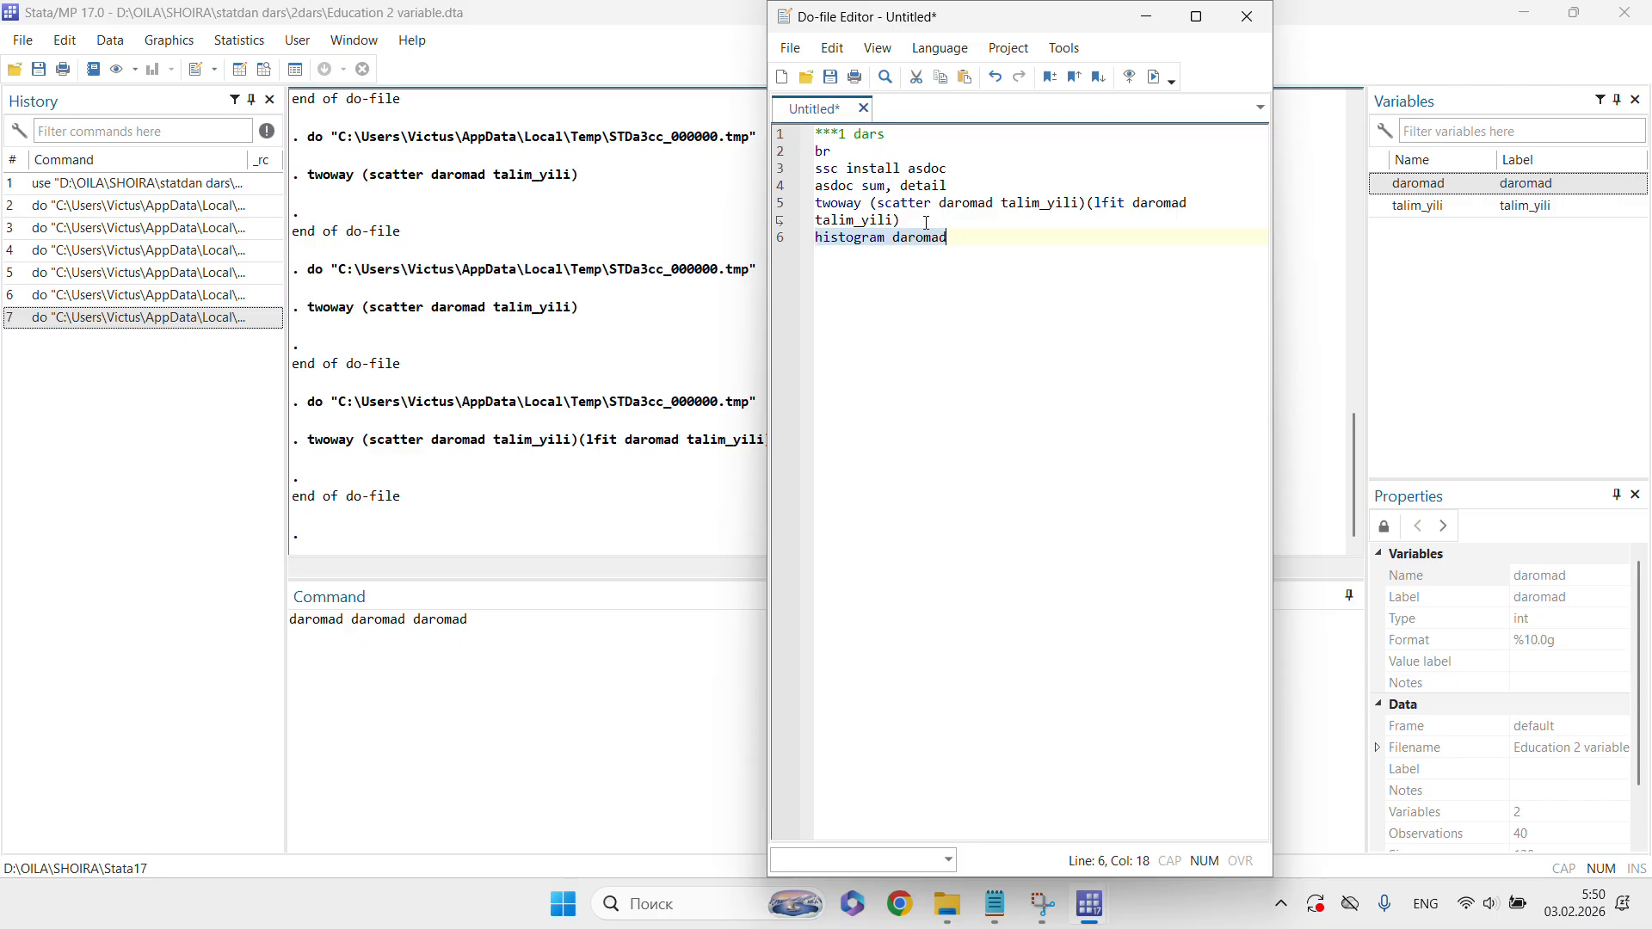
pyautogui.click(1155, 78)
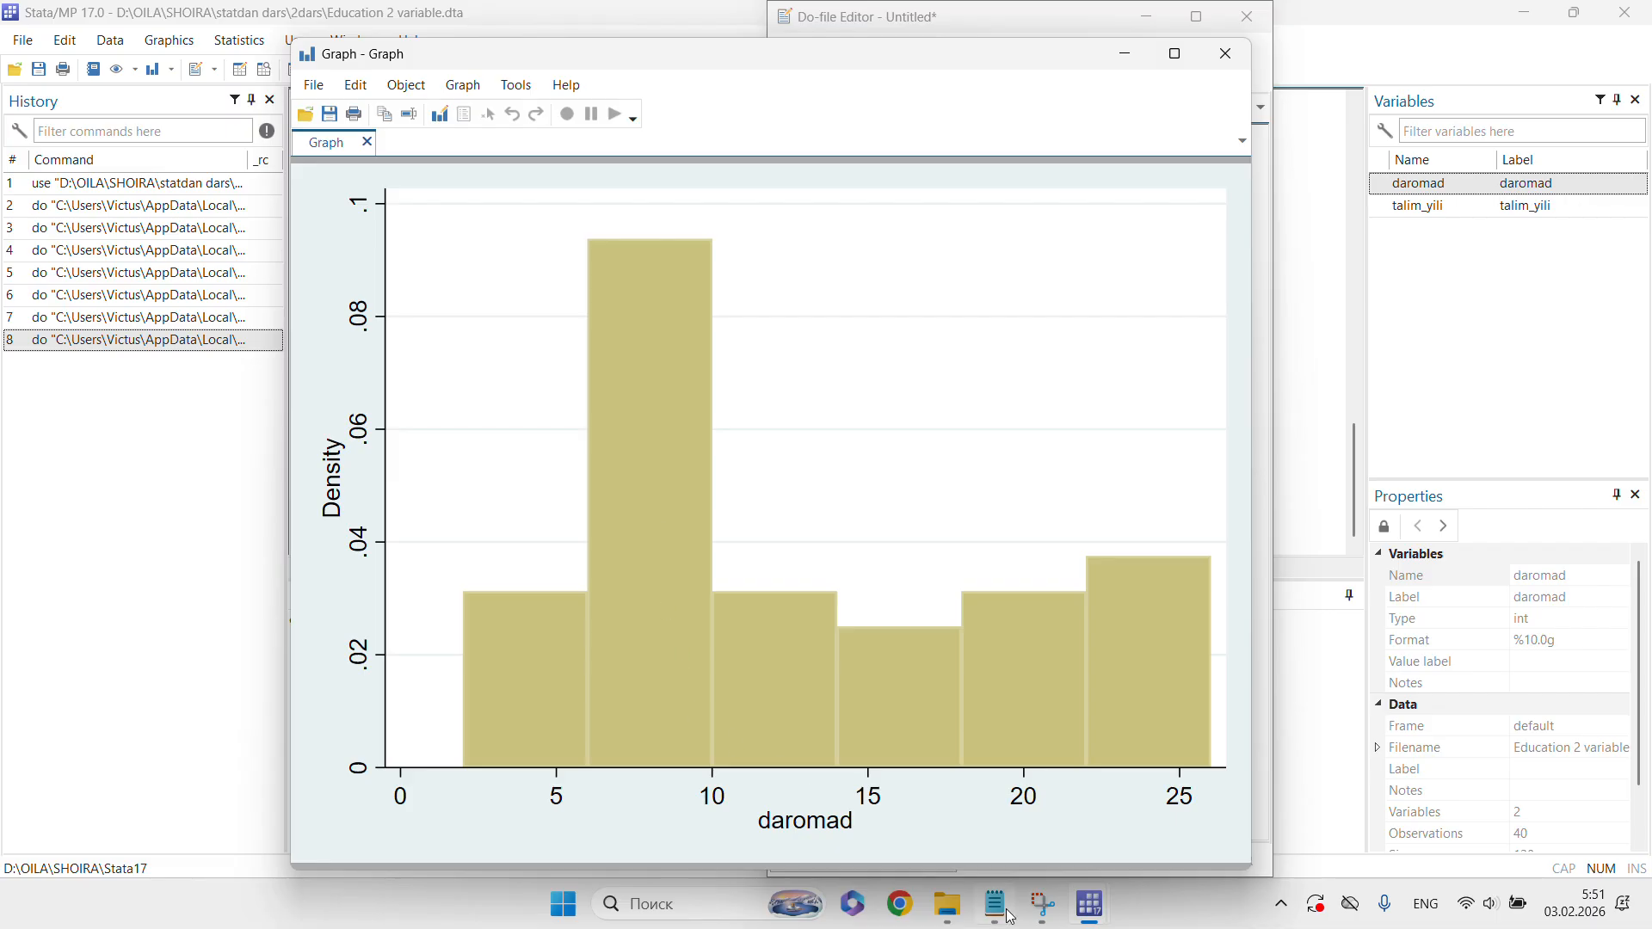
pyautogui.moveTo(1094, 913)
pyautogui.click(1036, 832)
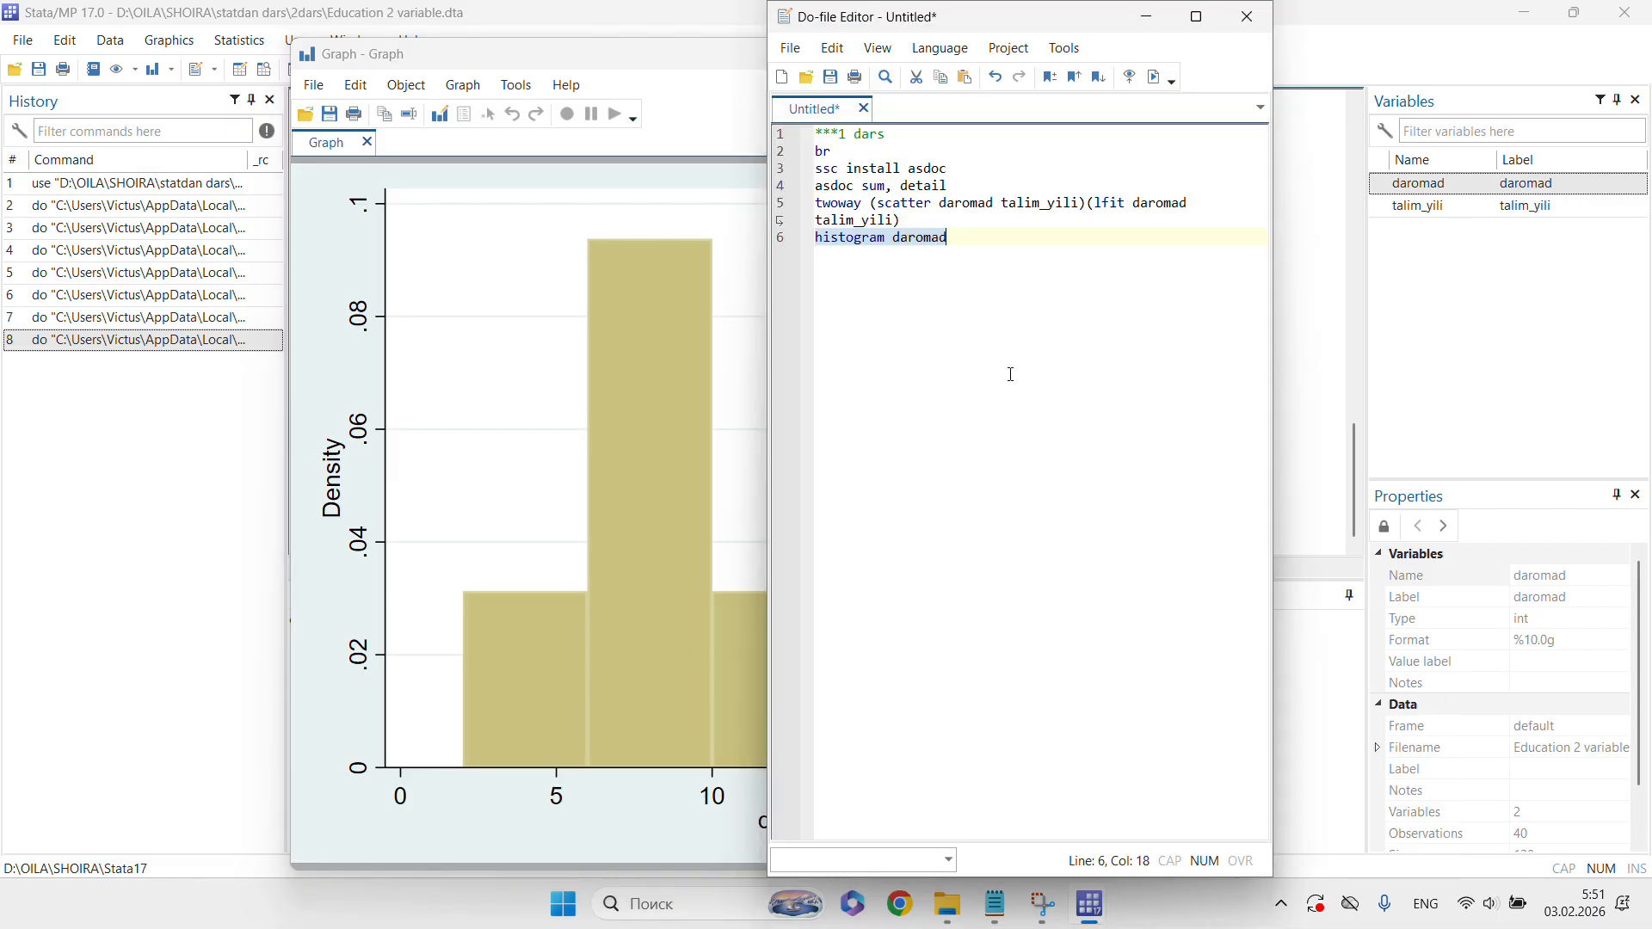
# - Append ", frequency norm" to the histogram command on line 6 and run only that line
pyautogui.click(979, 243)
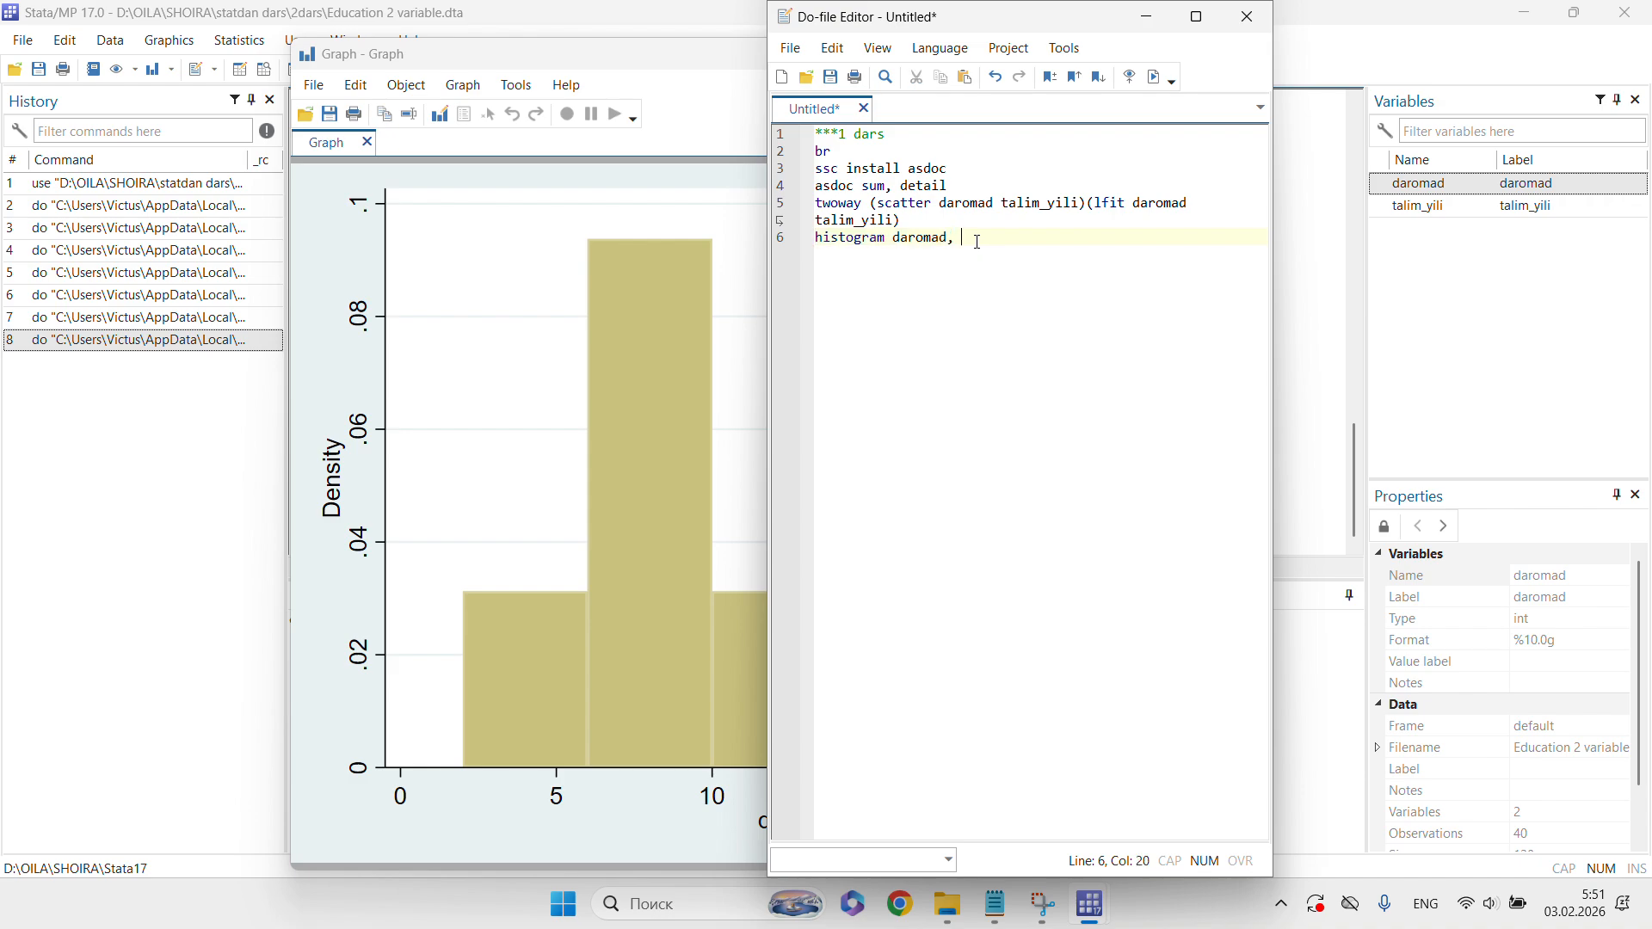
pyautogui.write(', frequency norm')
pyautogui.tripleClick(981, 241)
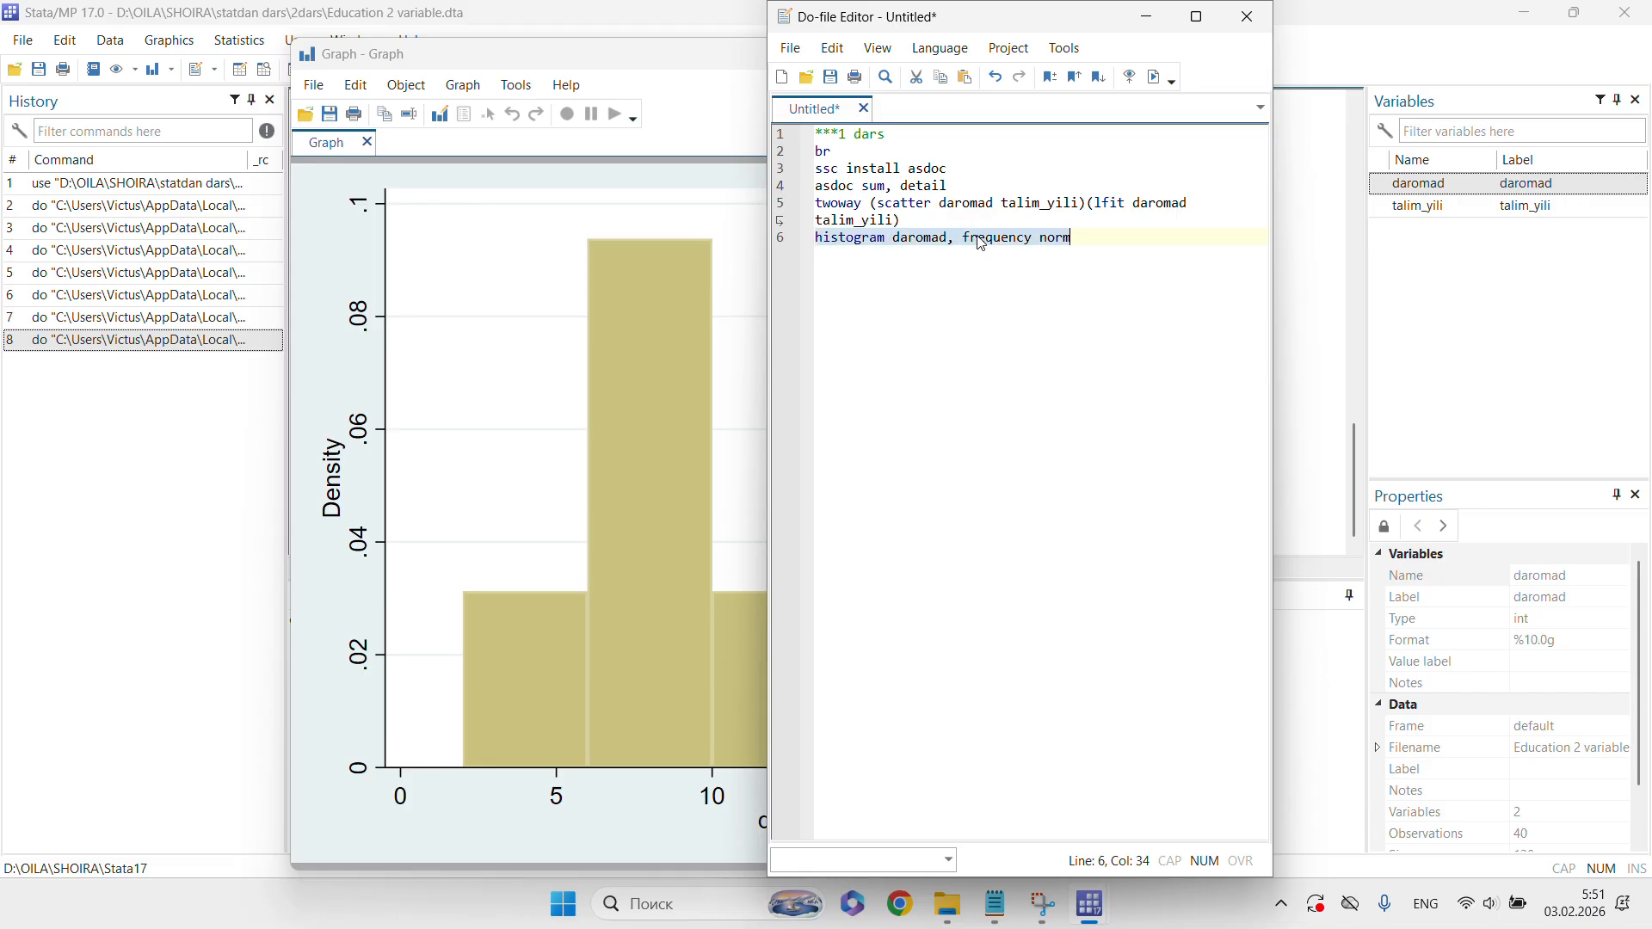
pyautogui.click(1153, 77)
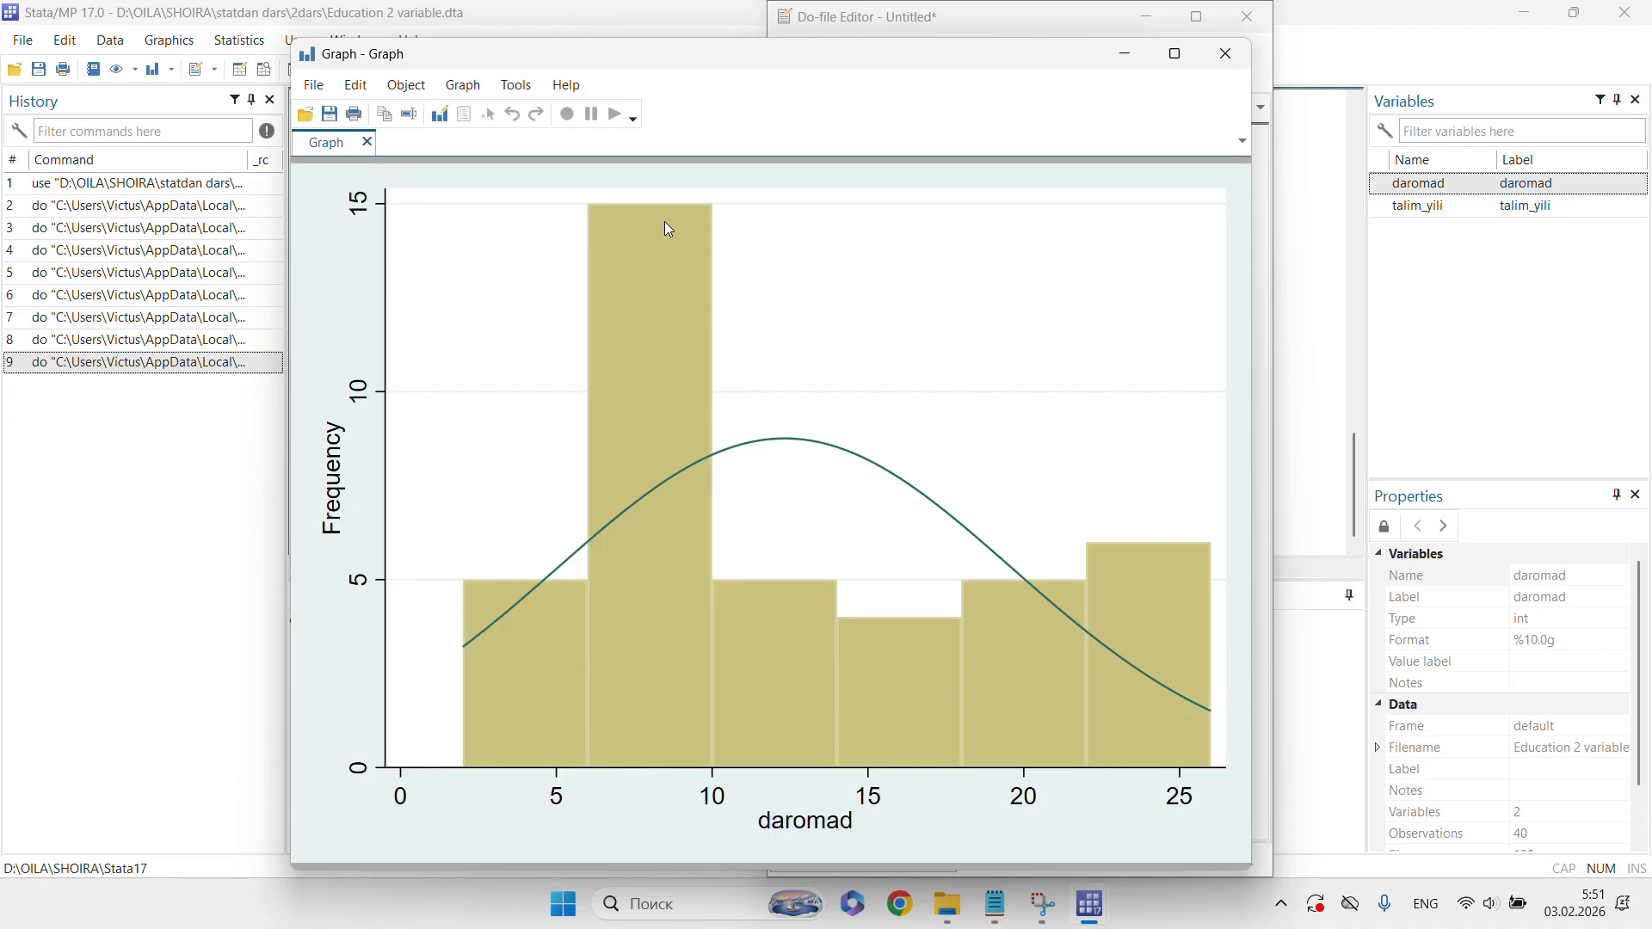
# - Compare the daromad values in the data browser with the frequency histogram and its normal curve, and close the graph
pyautogui.moveTo(1087, 918)
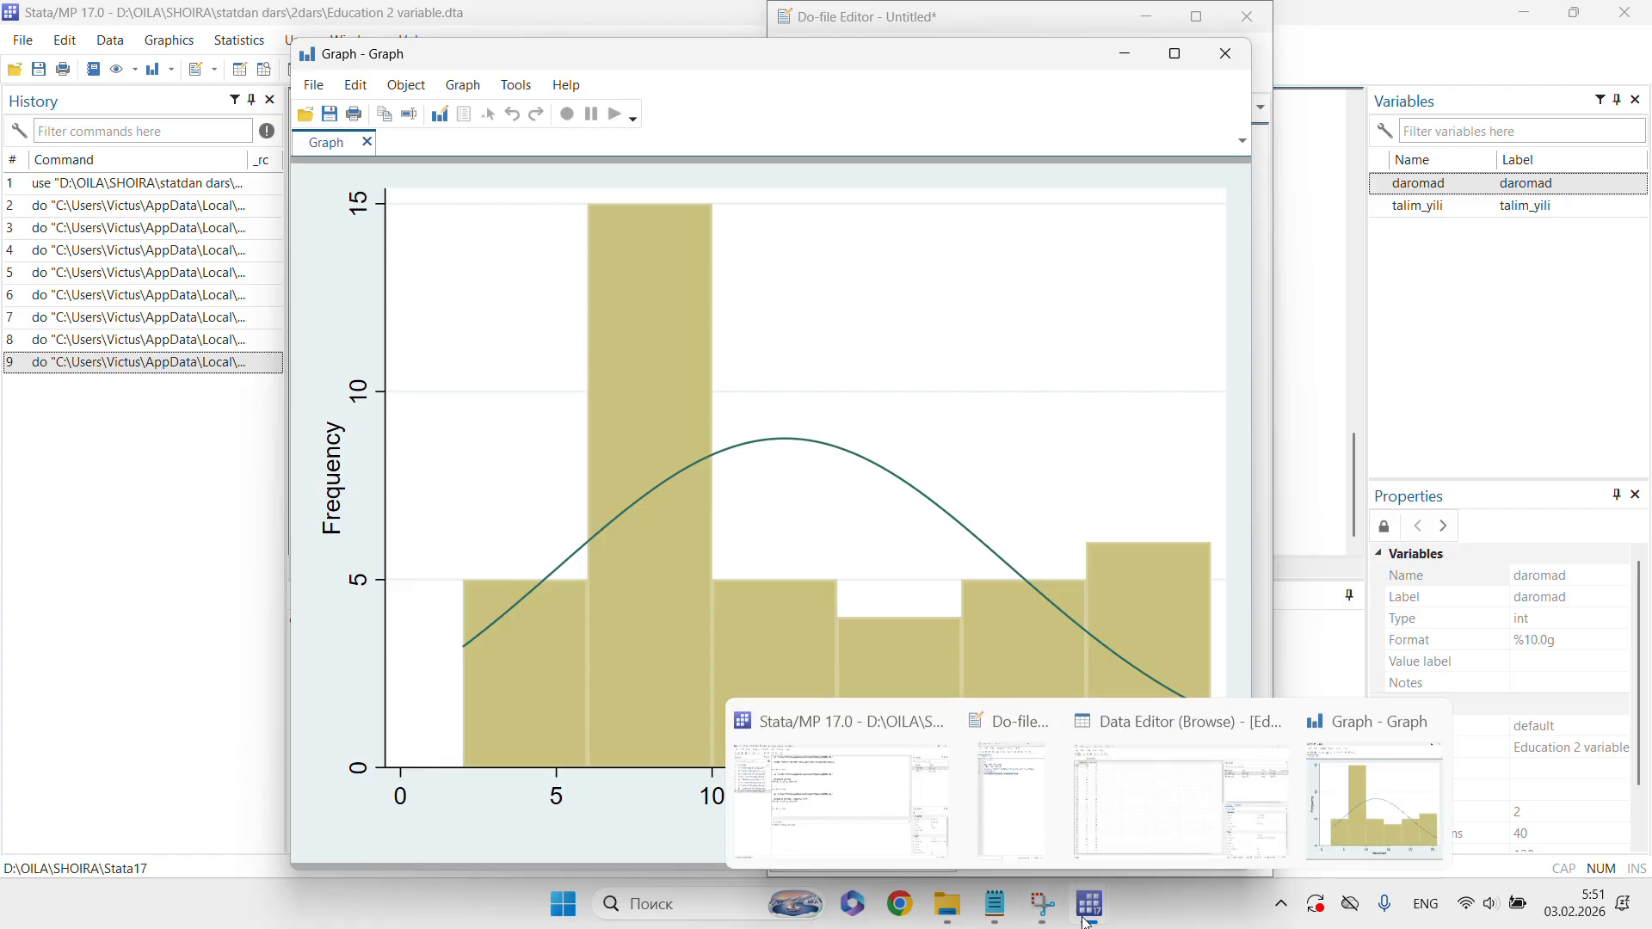
pyautogui.click(1101, 813)
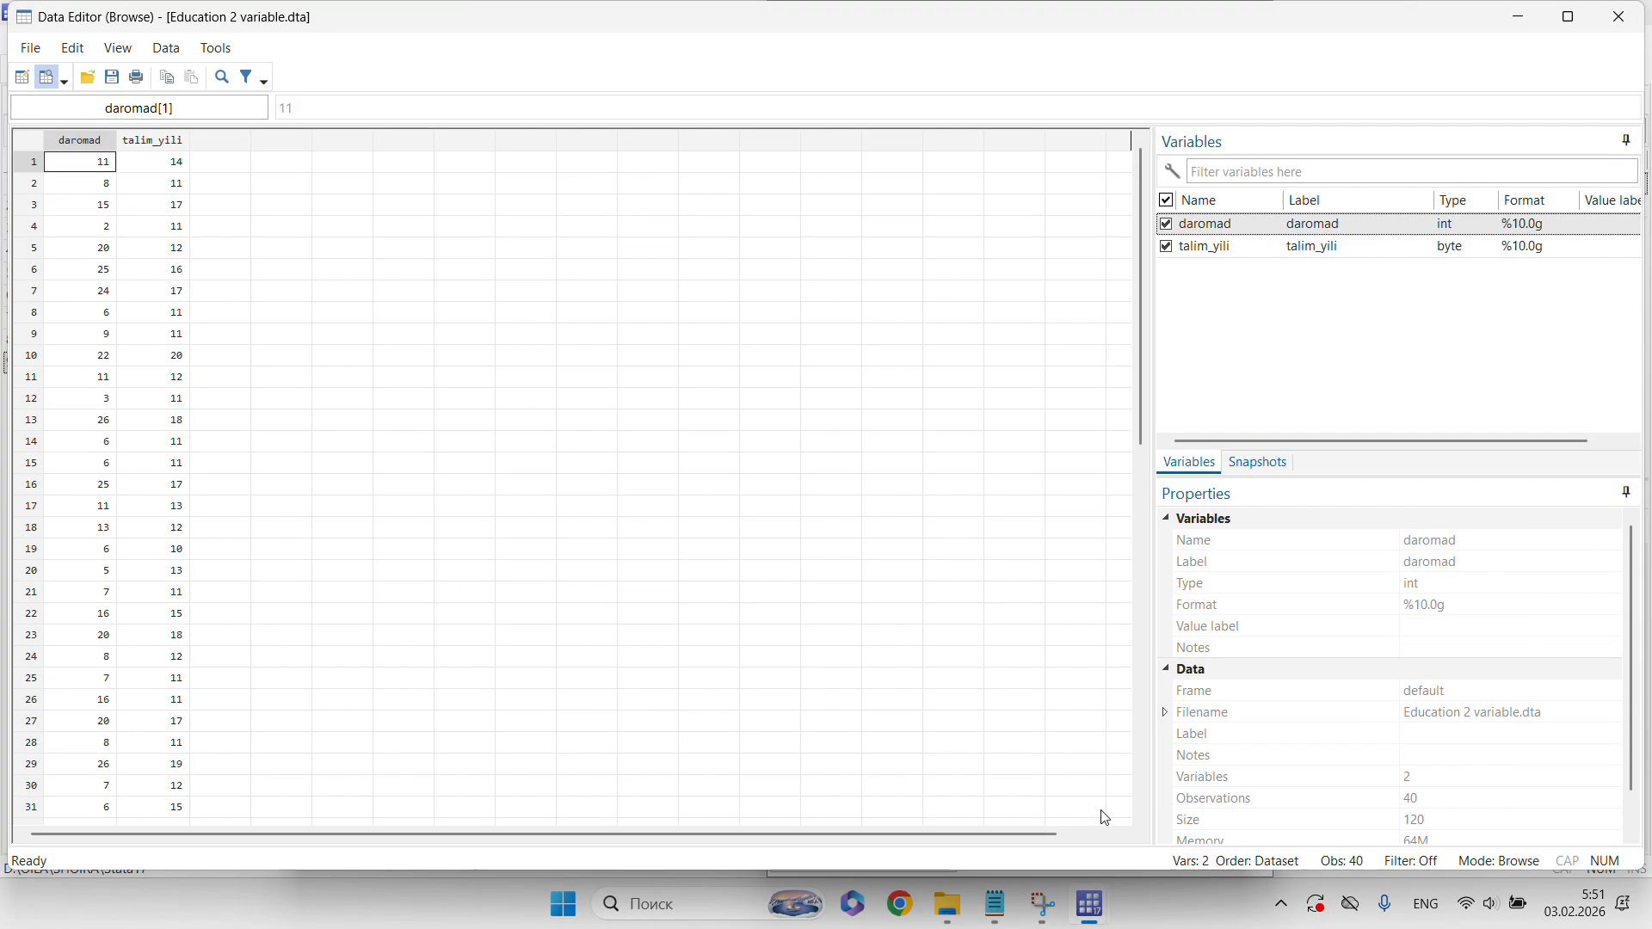
pyautogui.moveTo(1091, 907)
pyautogui.click(1445, 779)
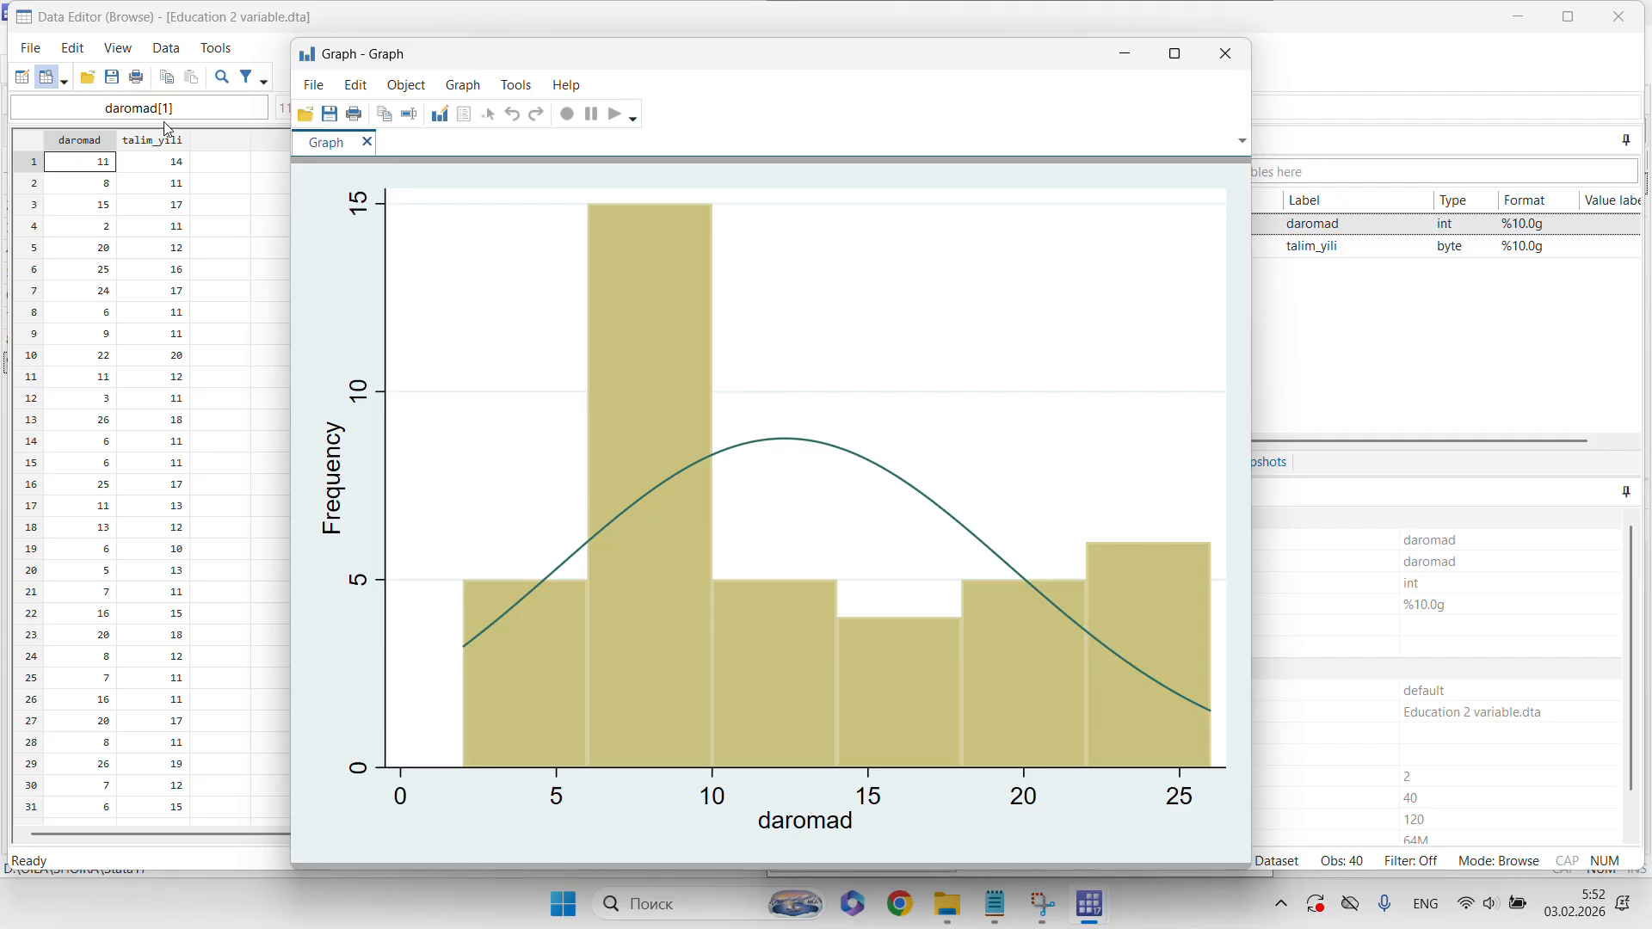
pyautogui.click(1226, 54)
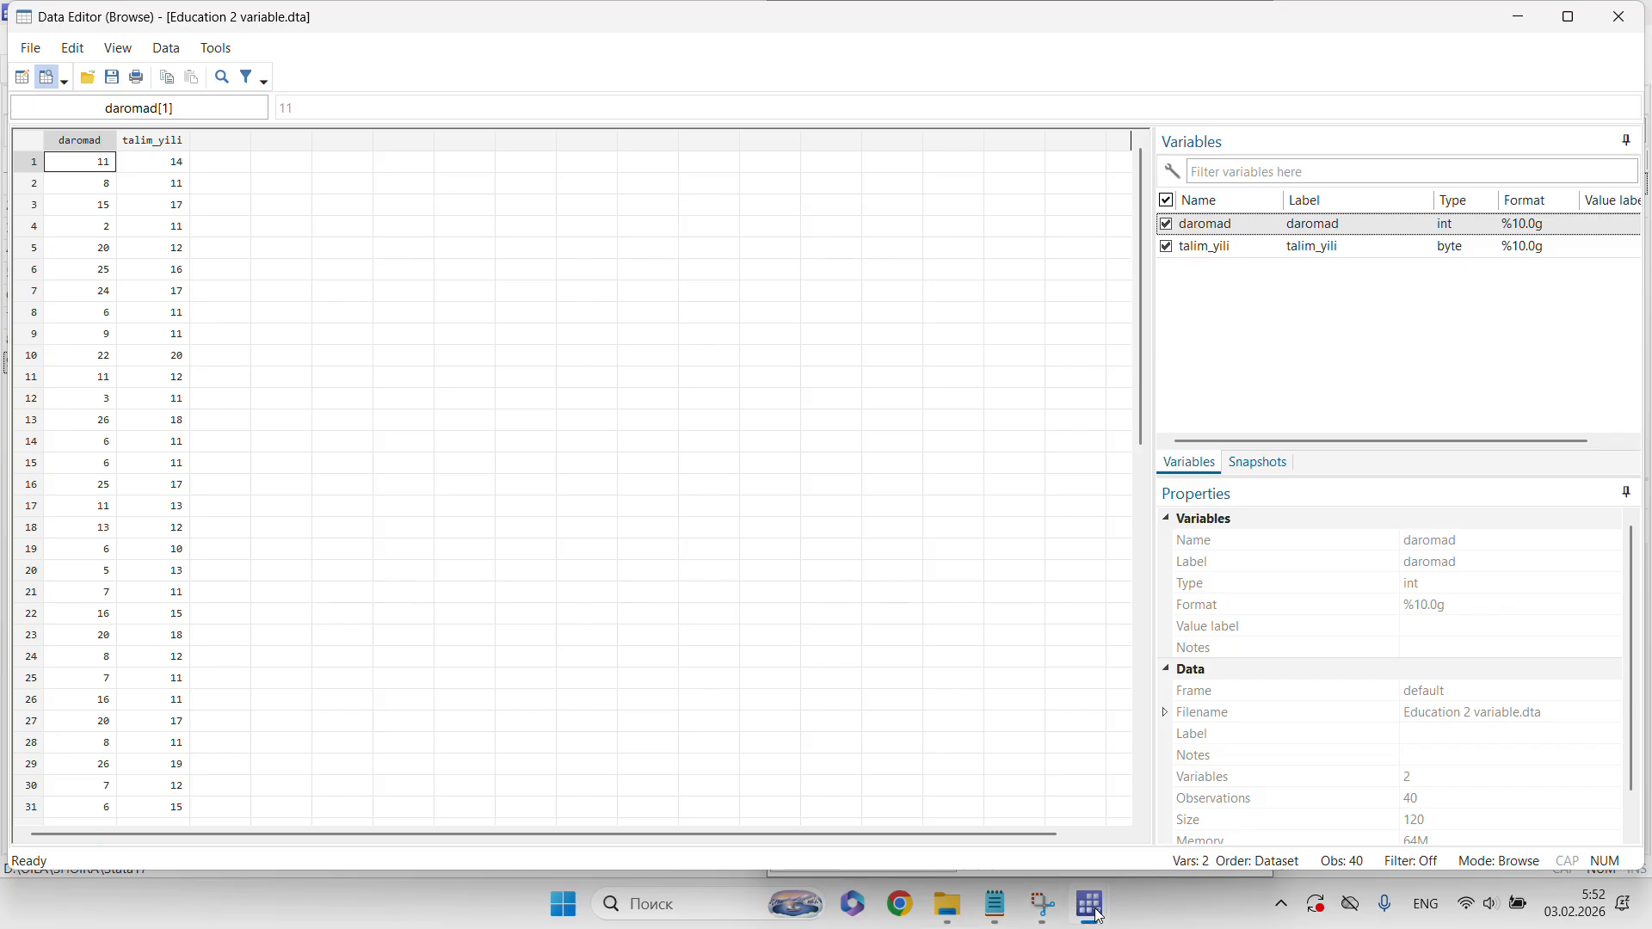
# - Duplicate the daromad histogram command from line 6 onto line 7 of the do-file
pyautogui.moveTo(1091, 905)
pyautogui.click(1092, 774)
pyautogui.click(1101, 237)
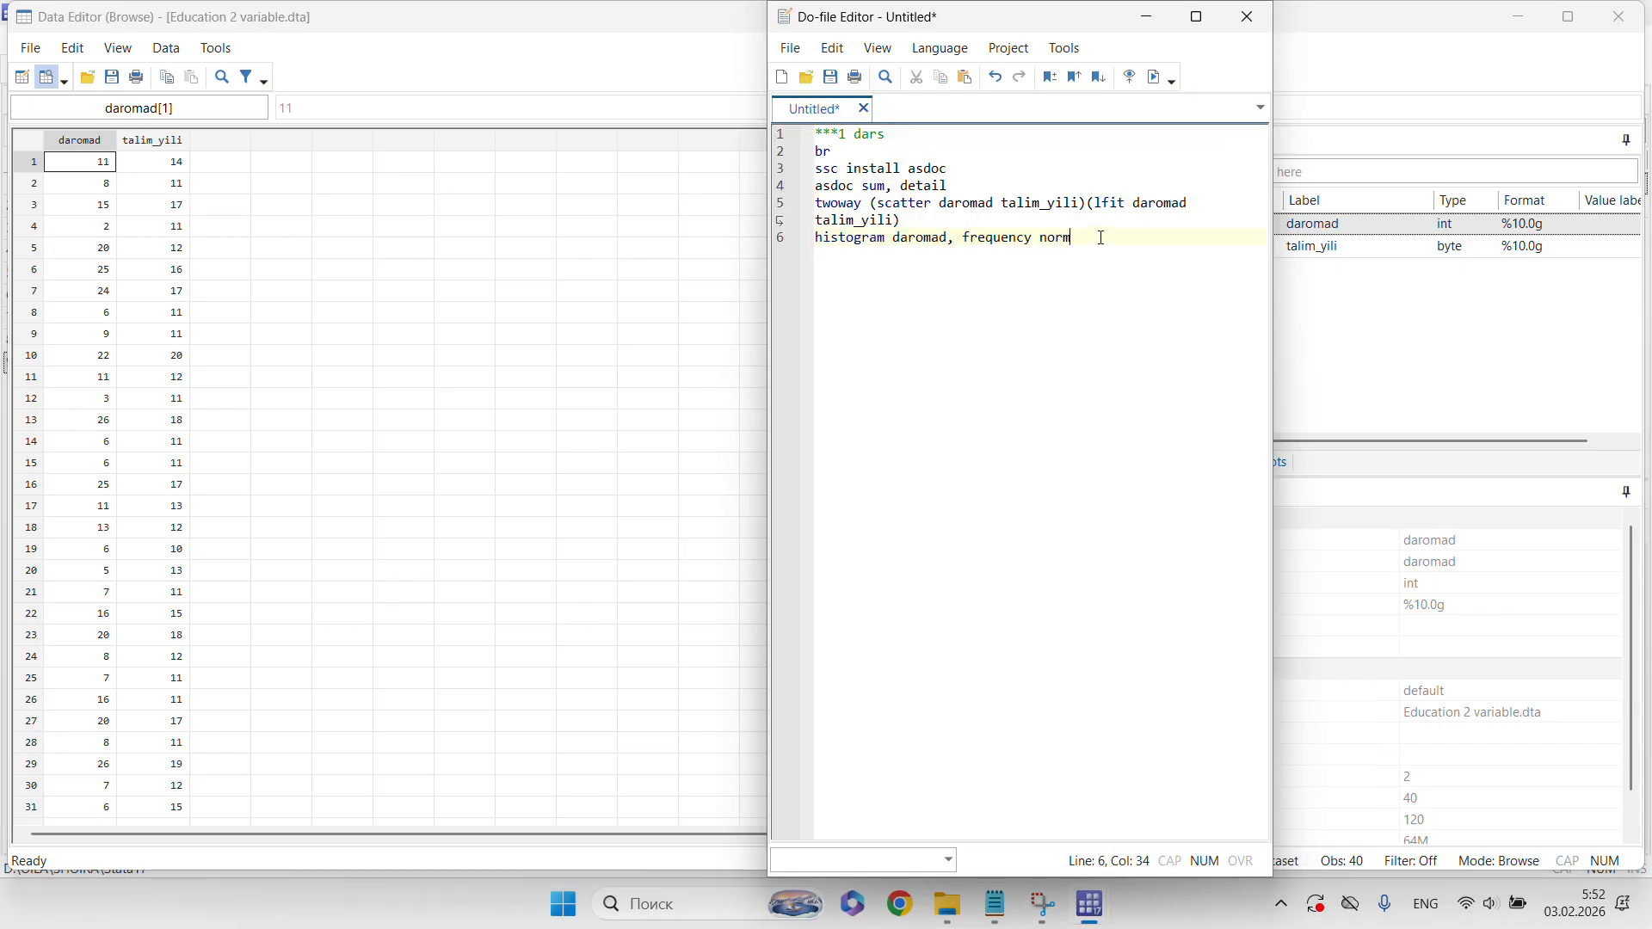
pyautogui.click(823, 339)
pyautogui.tripleClick(832, 241)
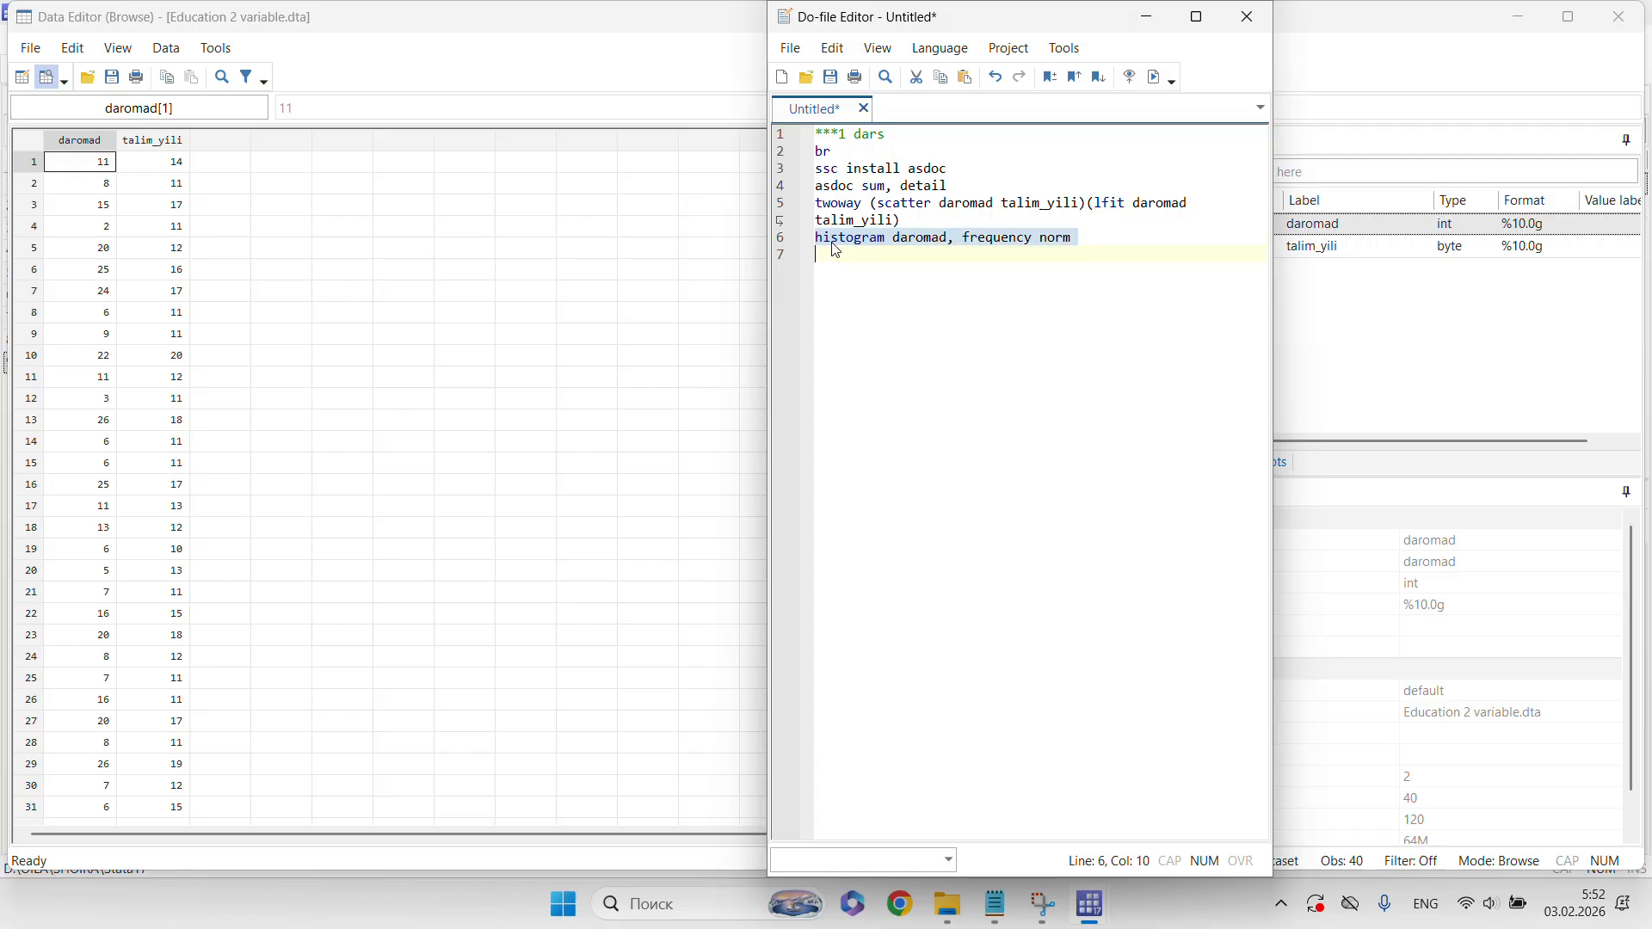
pyautogui.hotkey('ctrl', 'c')
pyautogui.click(834, 252)
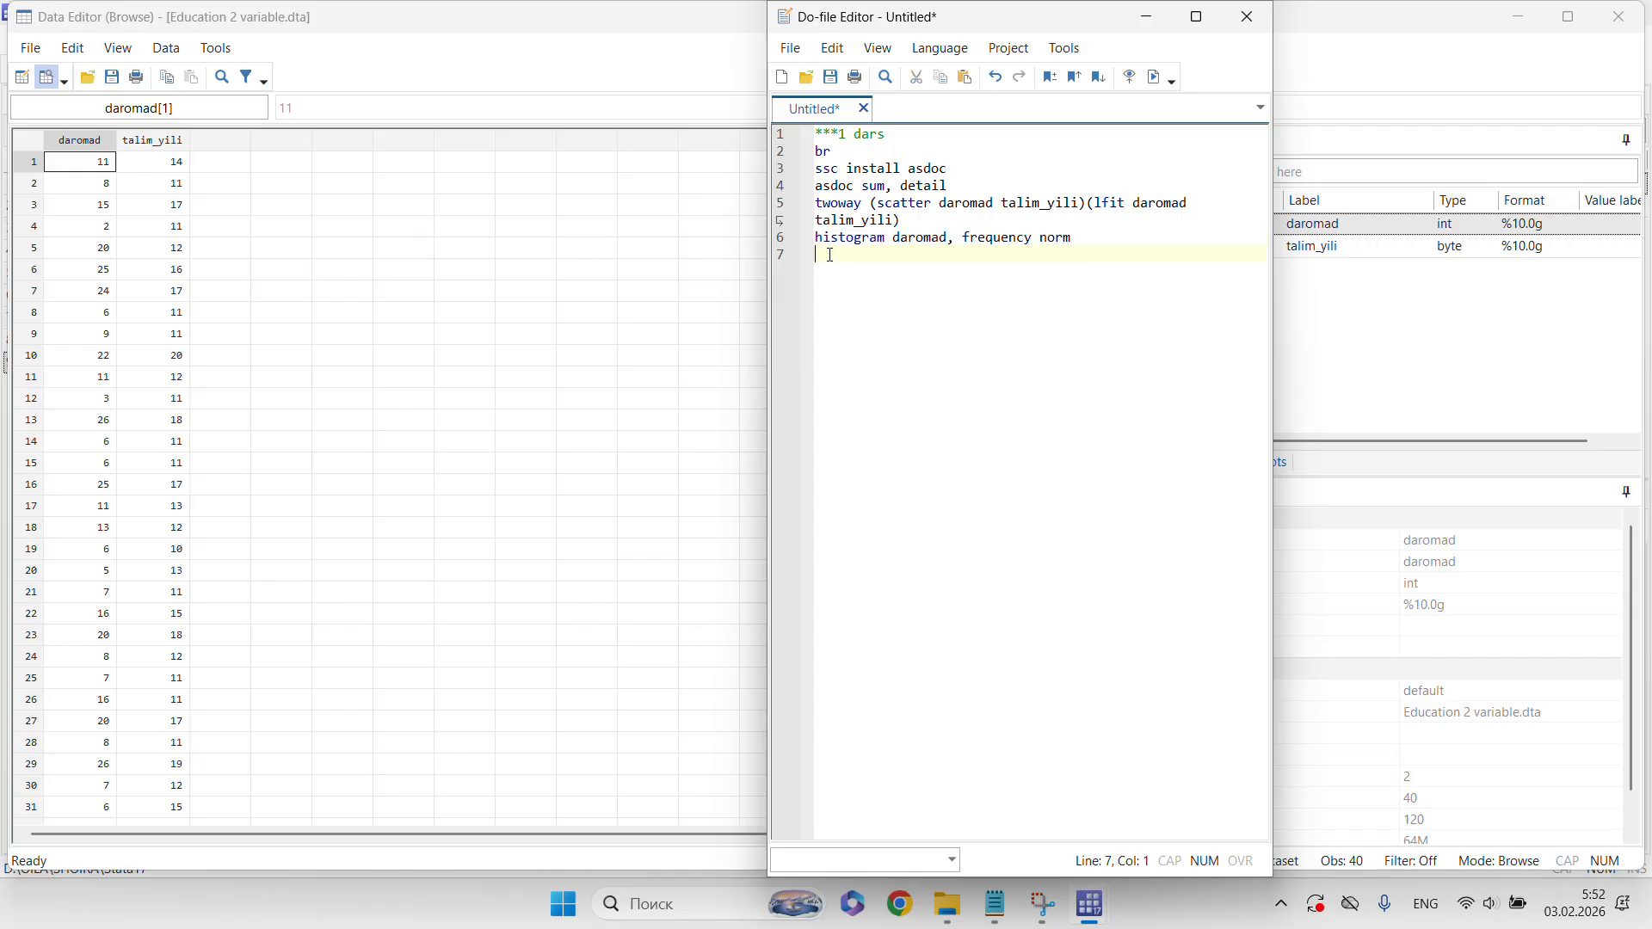
pyautogui.hotkey('ctrl', 'v')
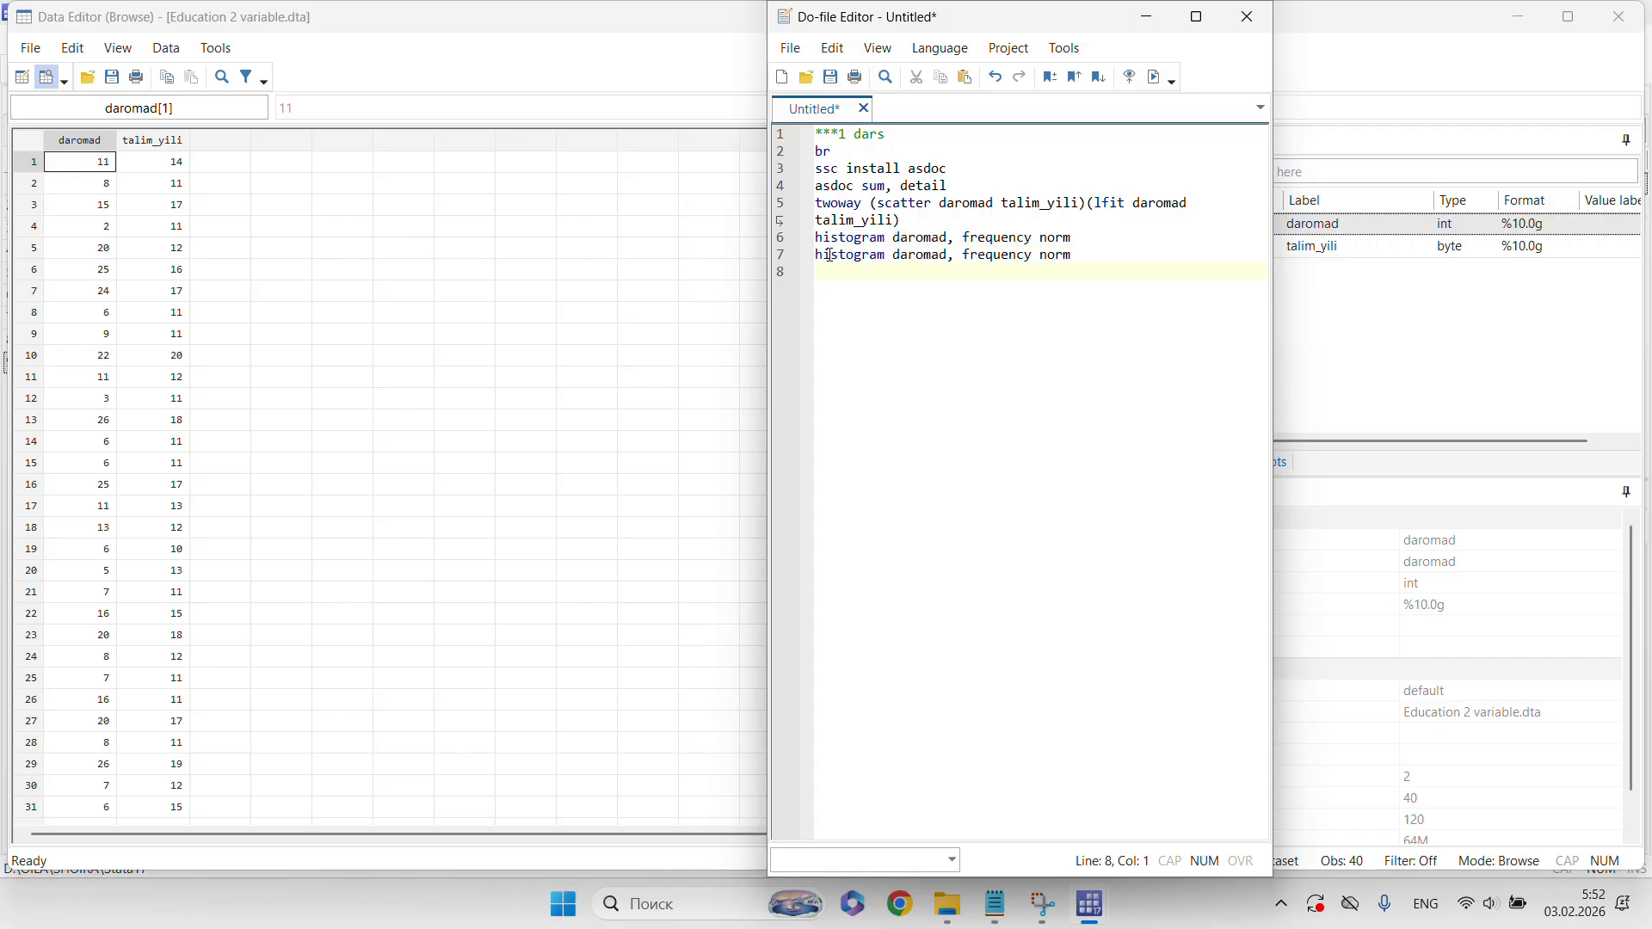
# - Replace daromad on line 7 with talim_yili, copying the variable name from the data browser's variable list
pyautogui.doubleClick(917, 260)
pyautogui.press('BackSpace')
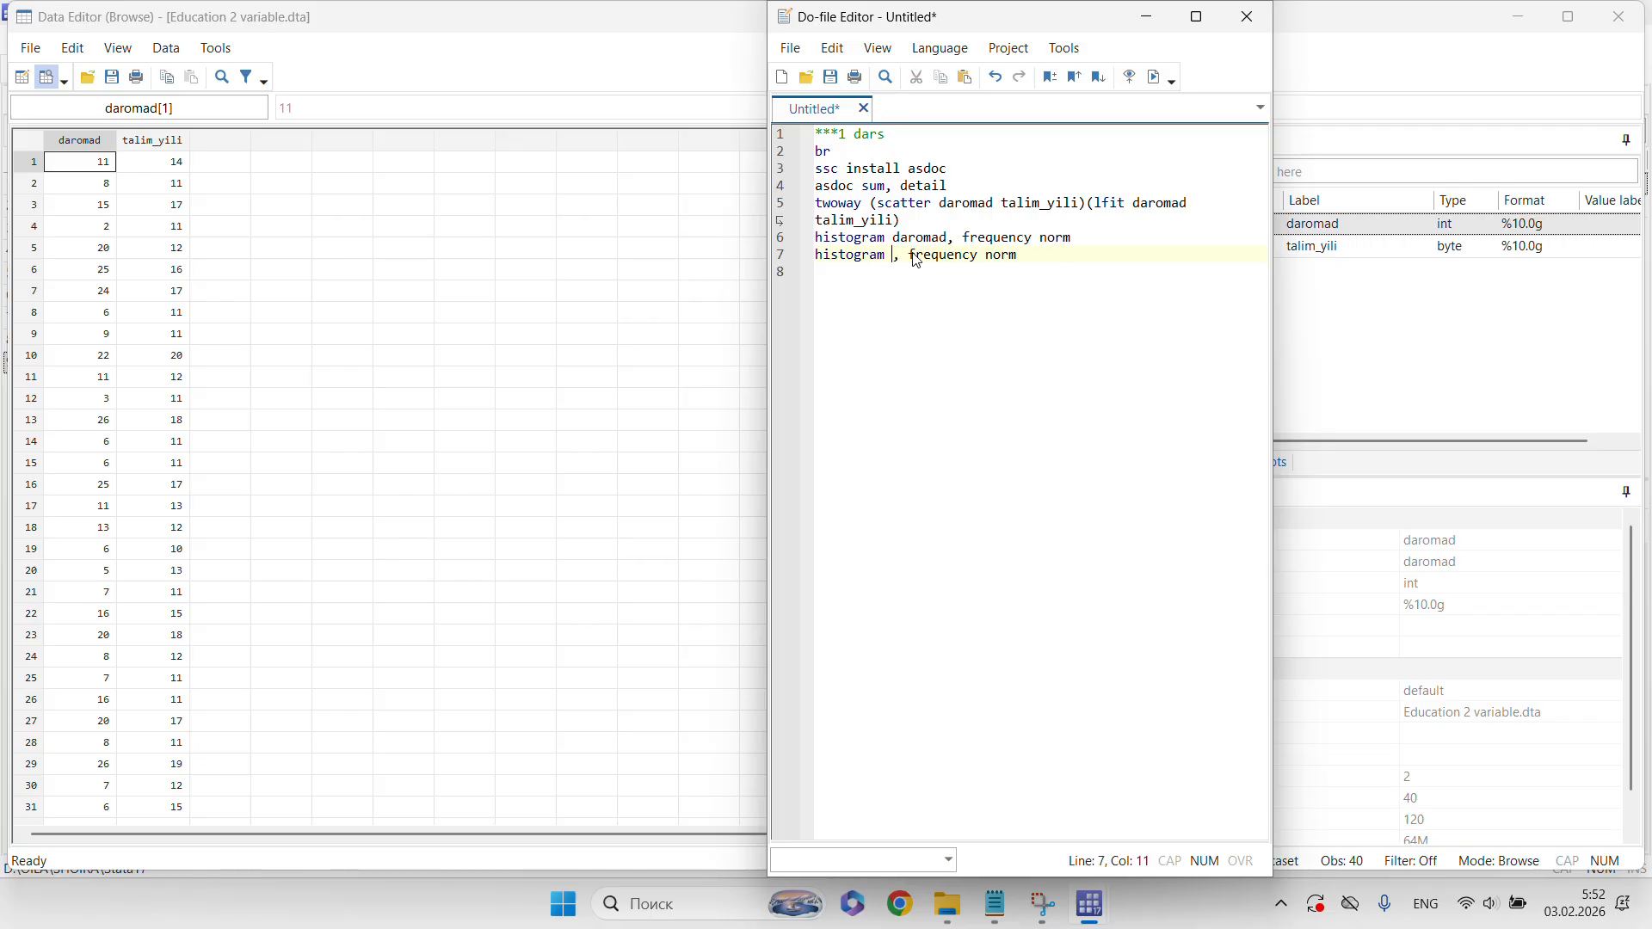
pyautogui.click(1322, 250)
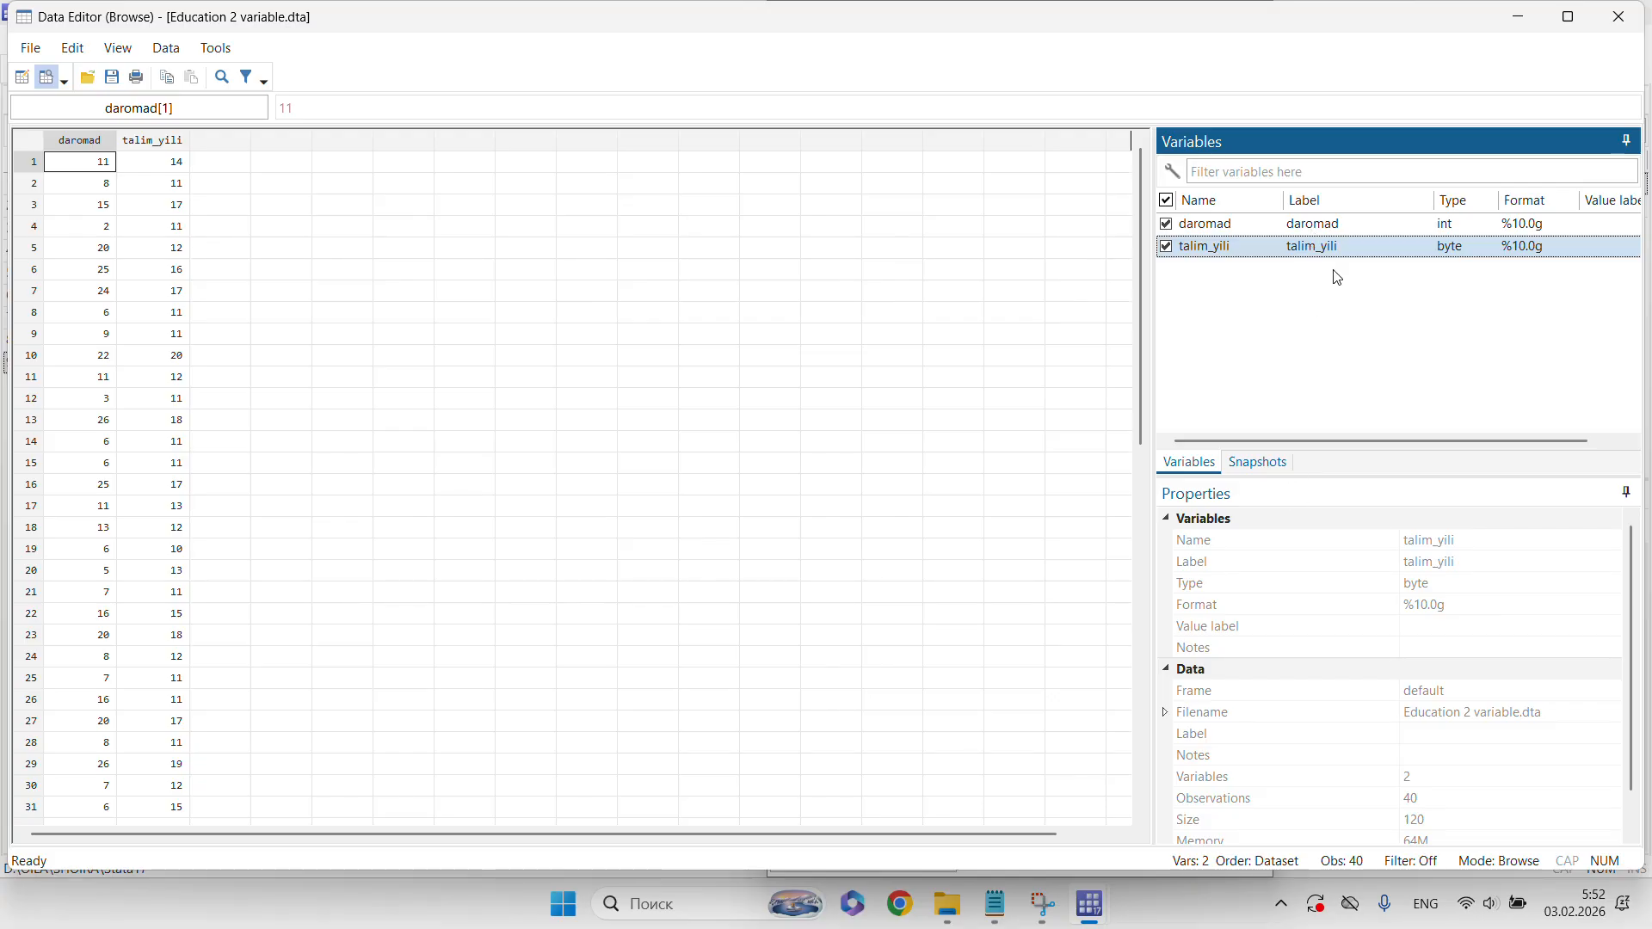
pyautogui.rightClick(1320, 258)
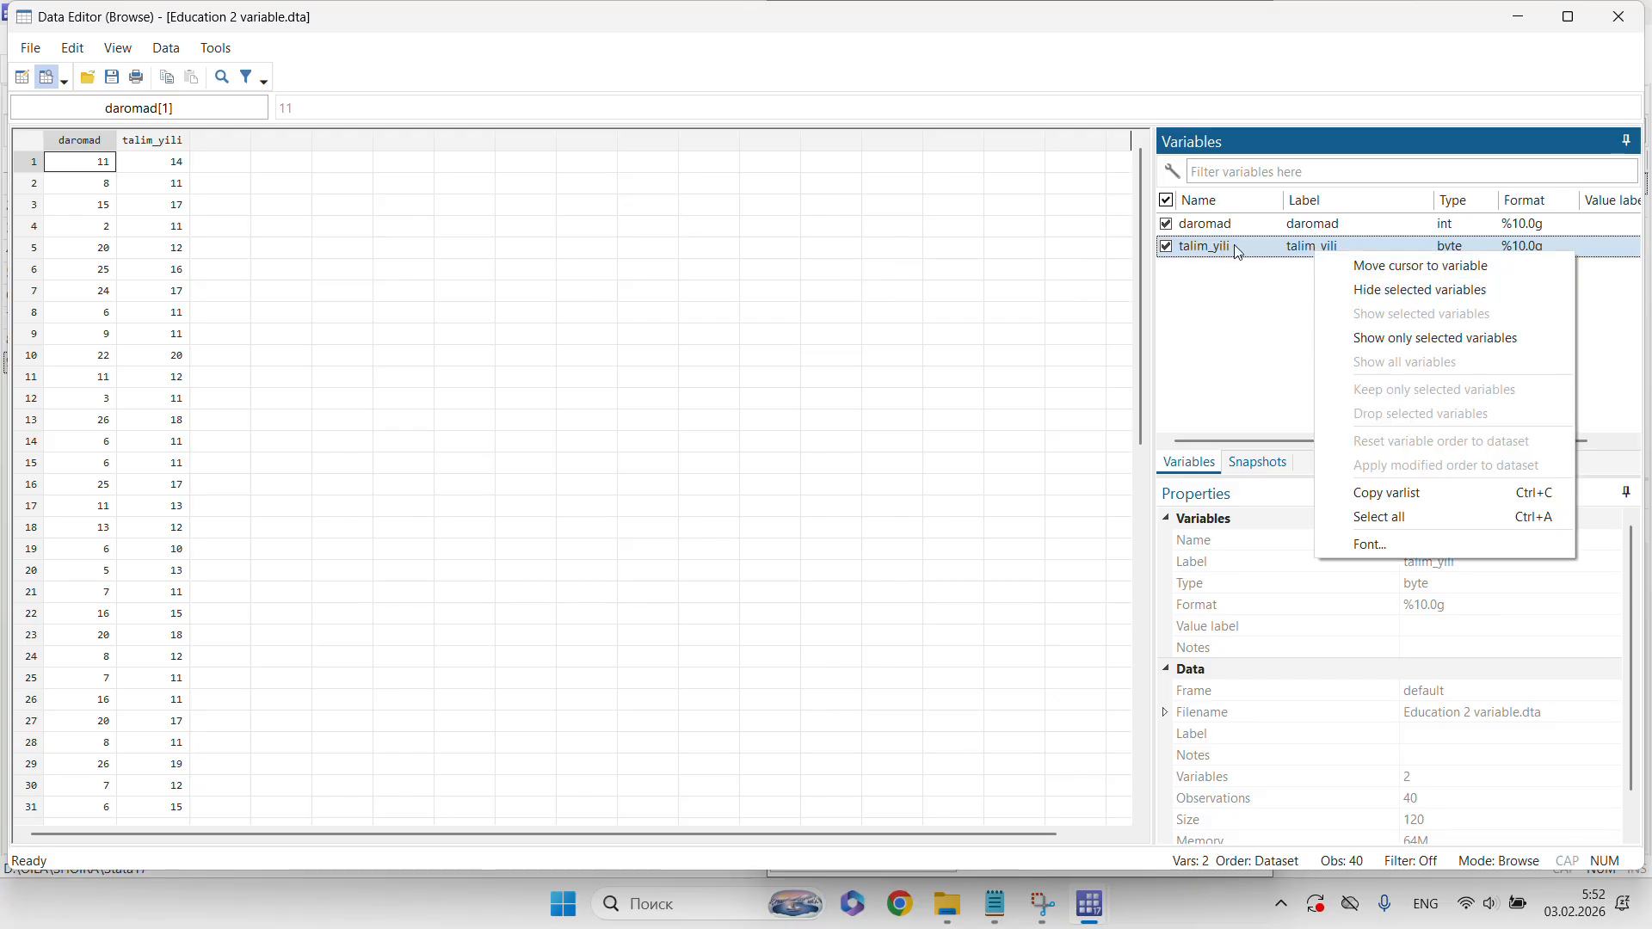
pyautogui.click(1383, 492)
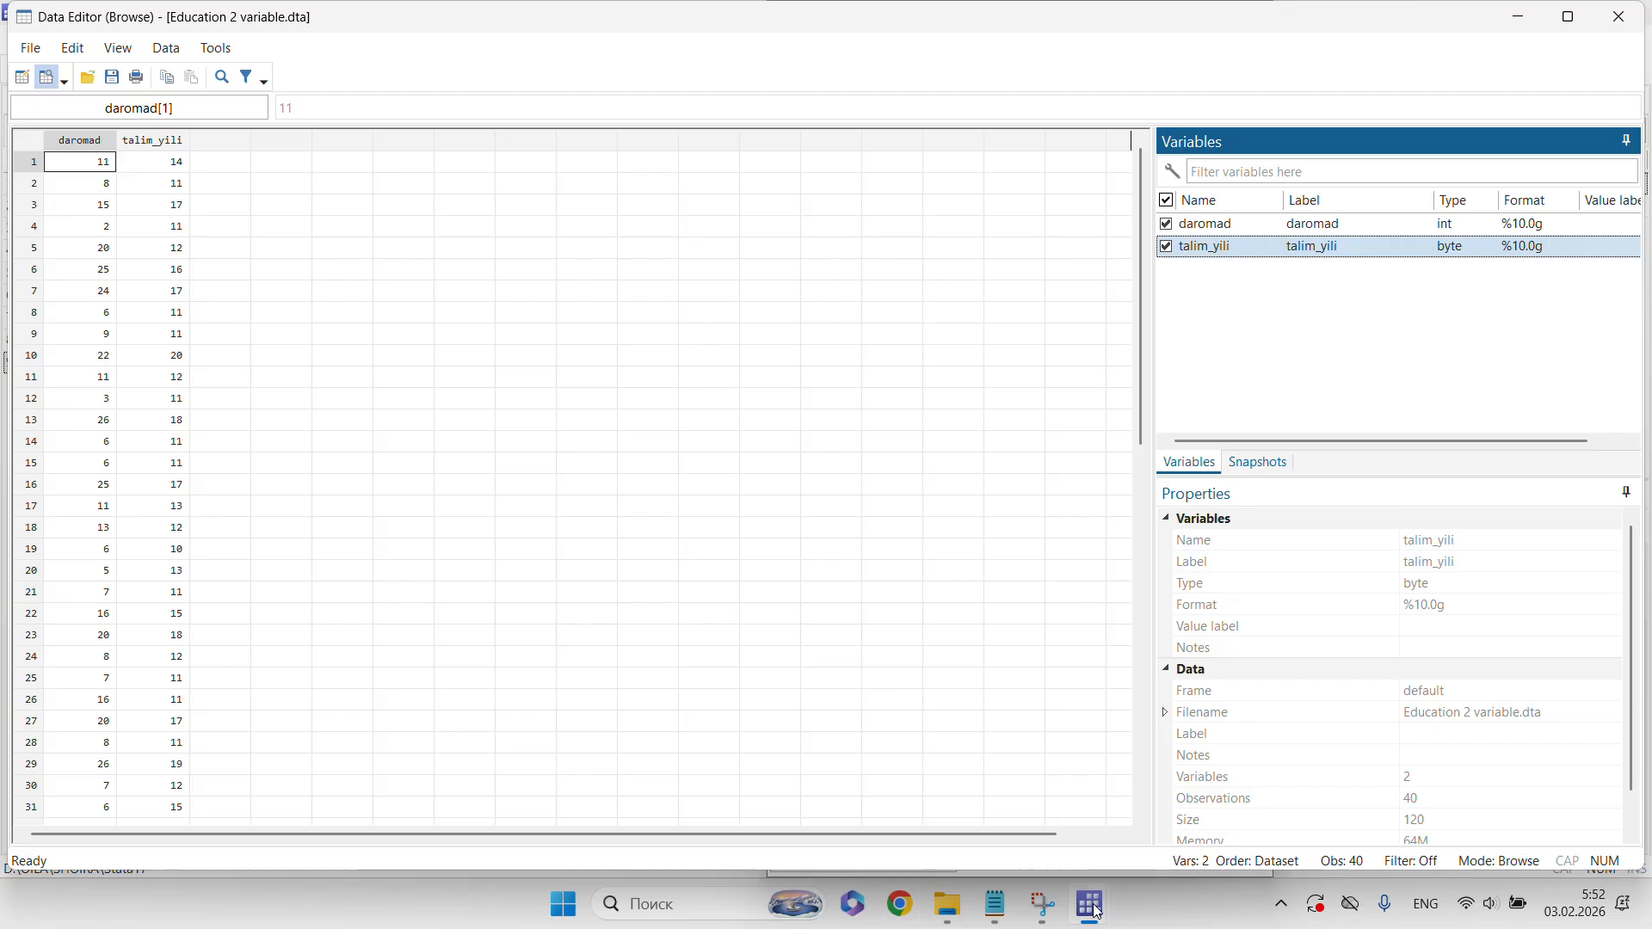
pyautogui.moveTo(1092, 905)
pyautogui.click(1107, 796)
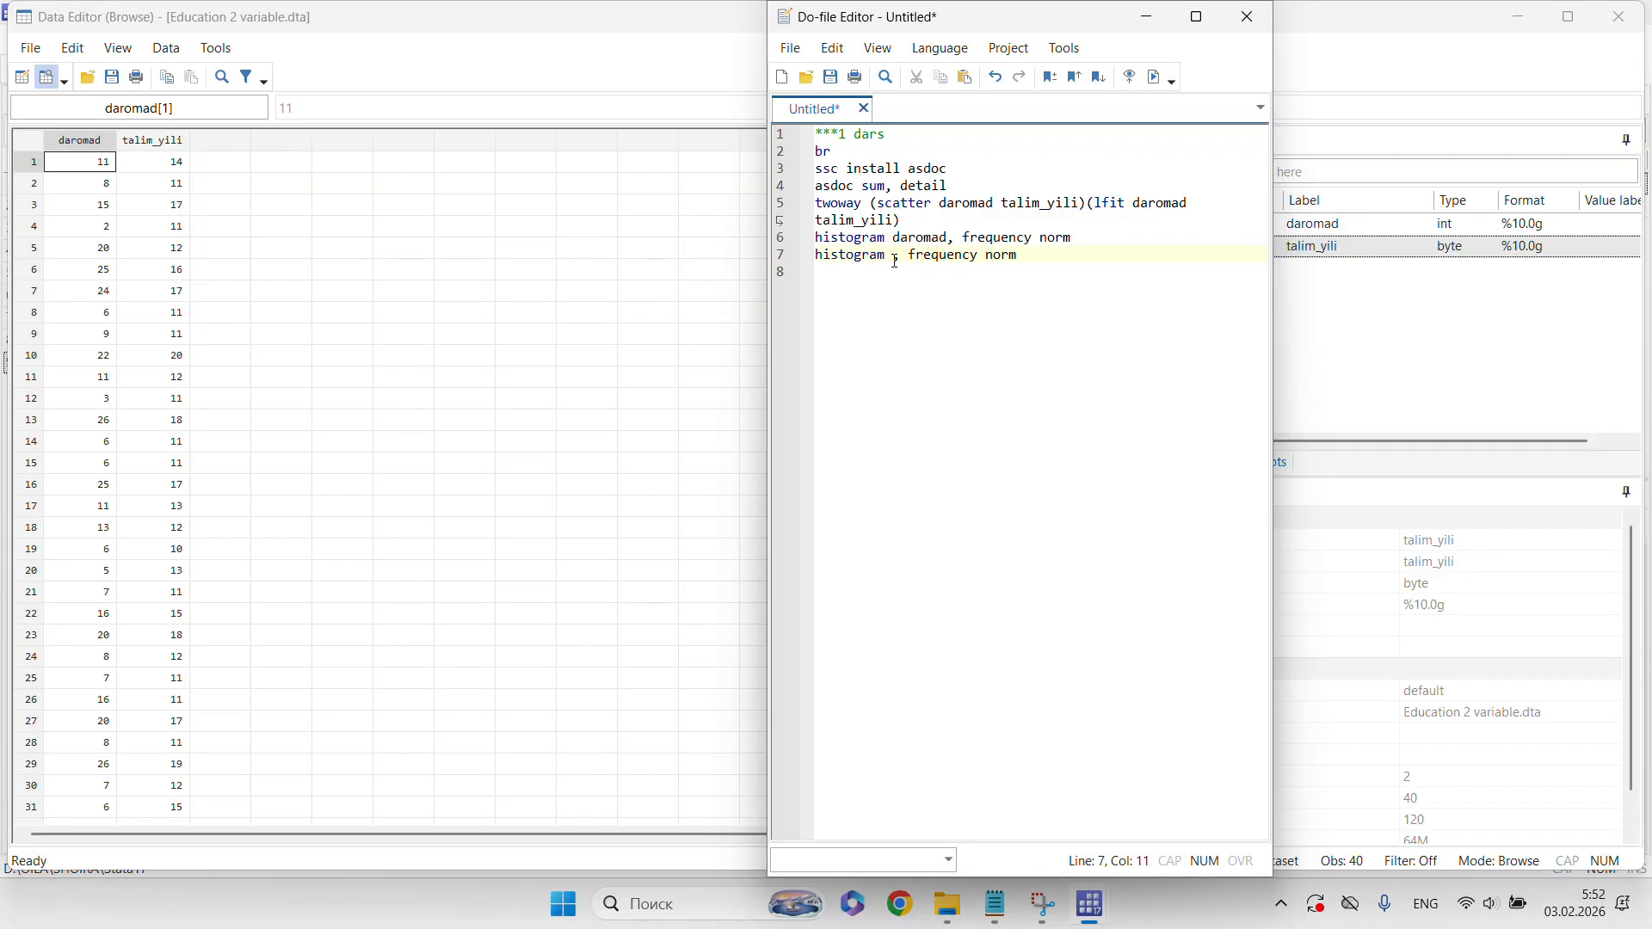
pyautogui.rightClick(895, 258)
pyautogui.click(945, 373)
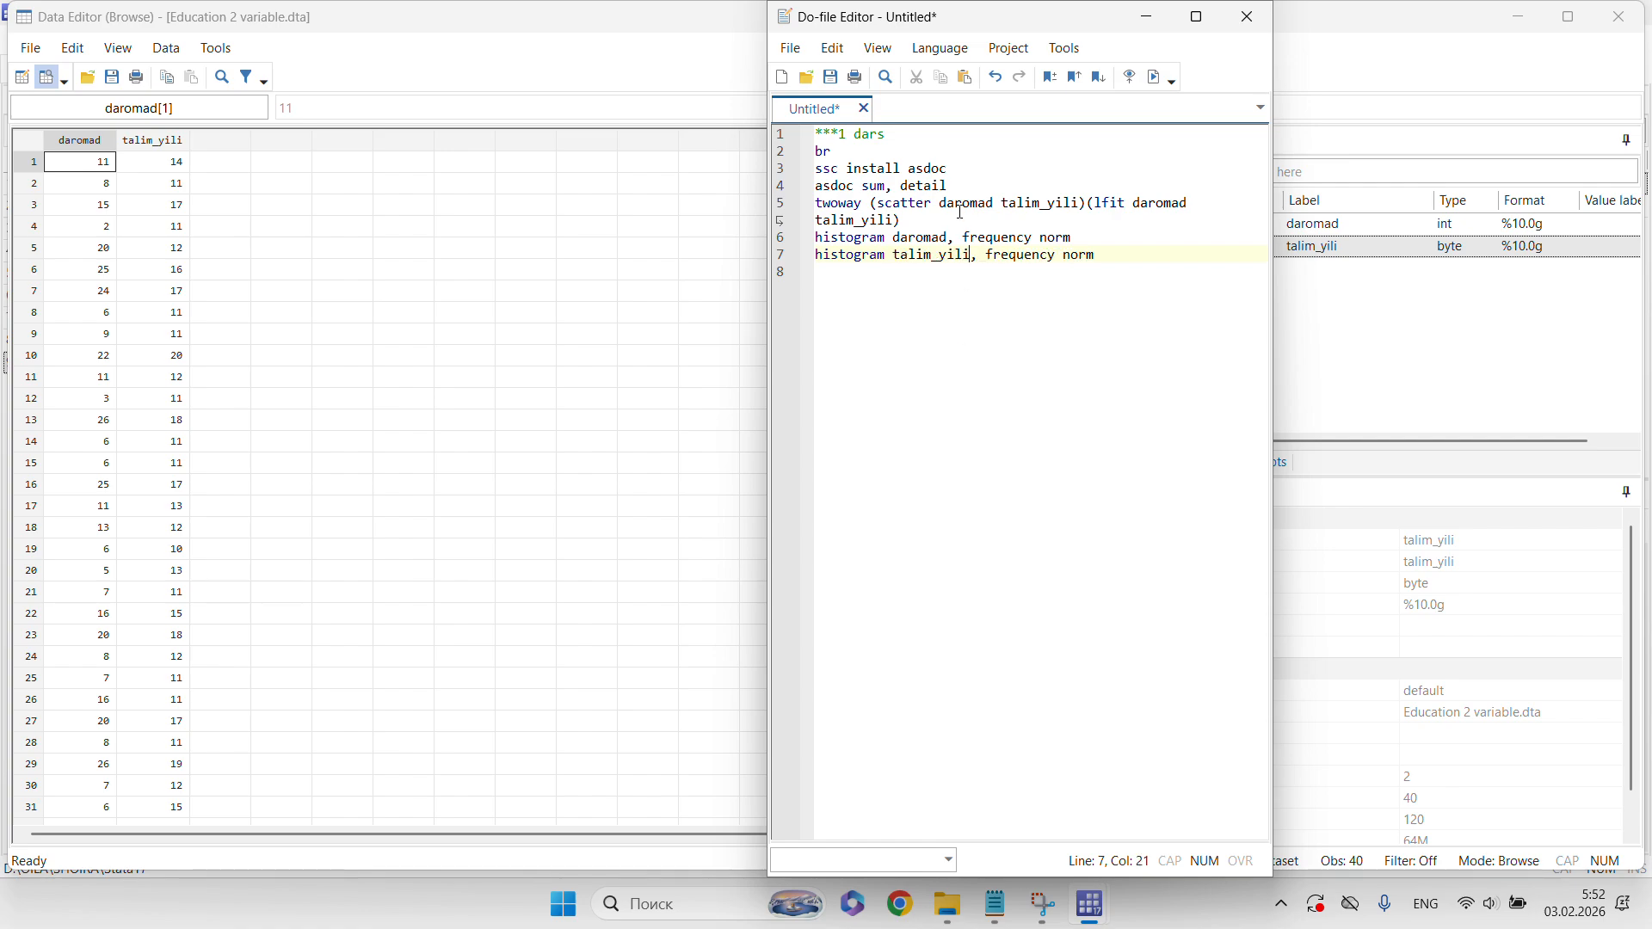
# - Run only line 7 to draw the talim_yili frequency histogram with its normal curve, view it and close the graph
pyautogui.doubleClick(967, 258)
pyautogui.click(968, 258)
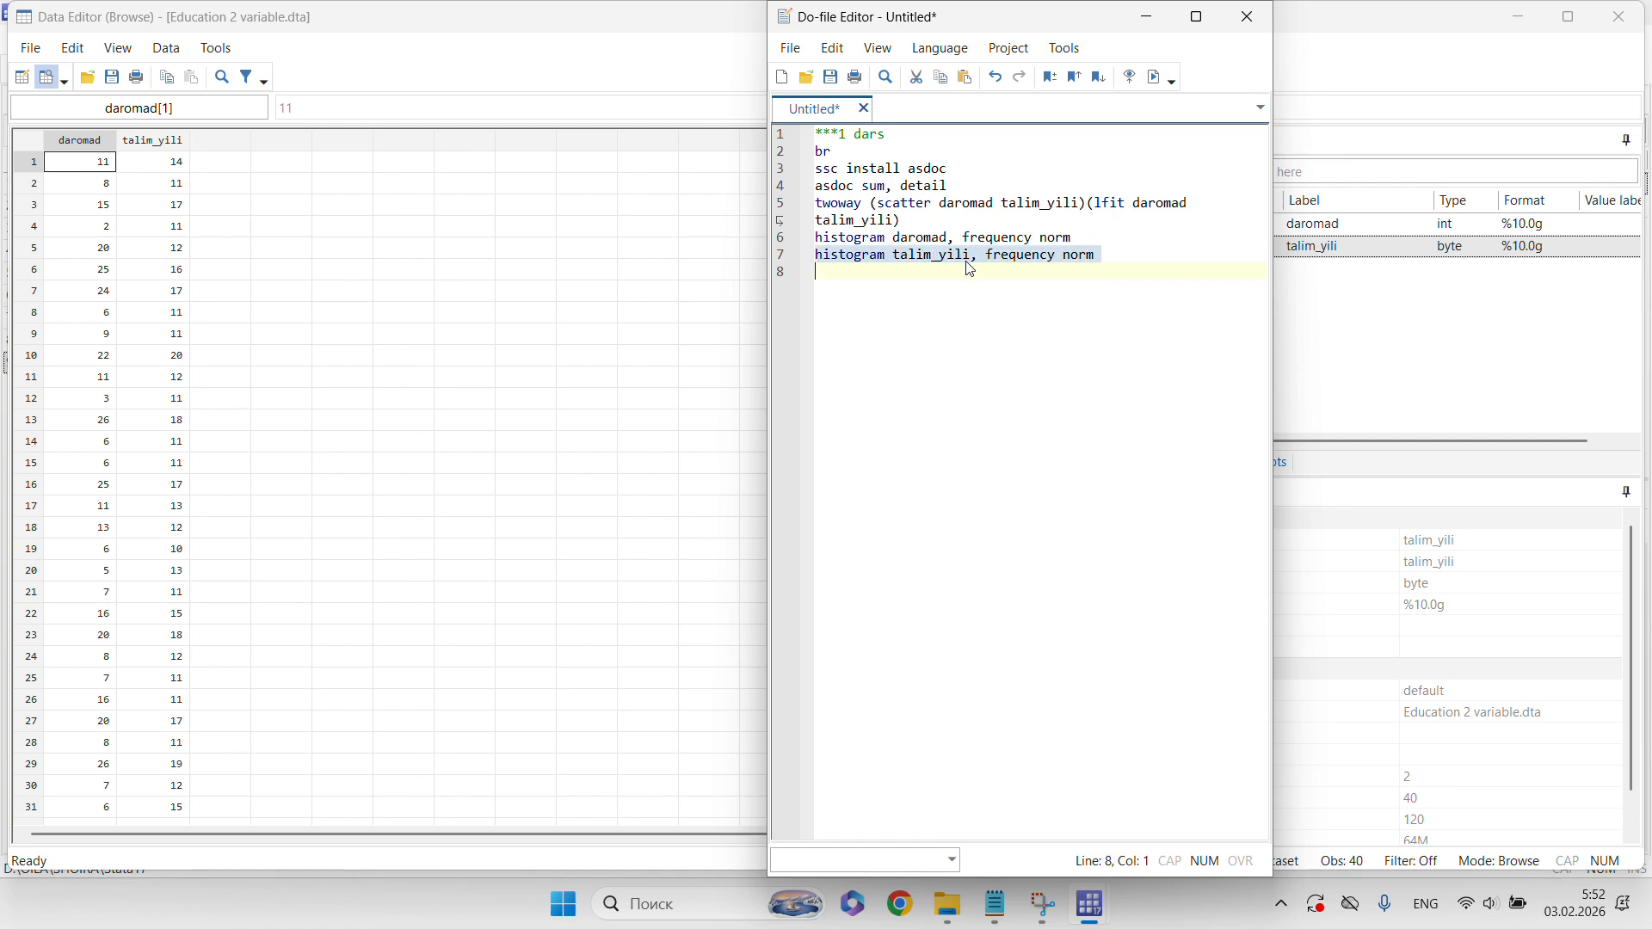
pyautogui.click(1157, 77)
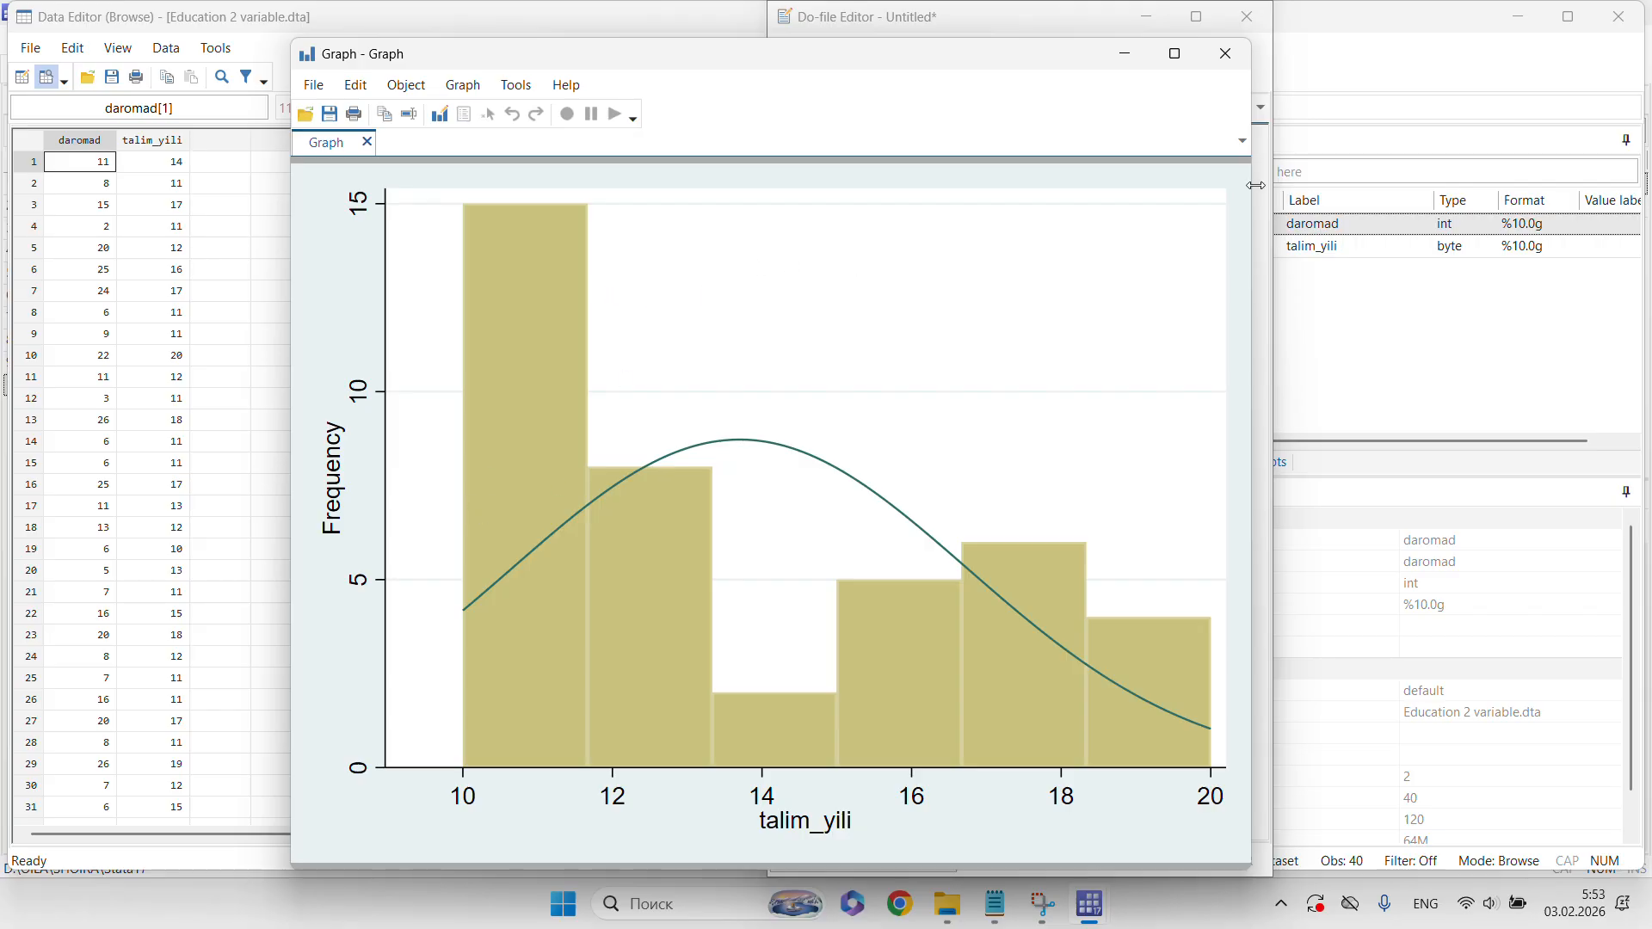
pyautogui.click(1225, 54)
# - Add the command "asdoc swilk daromad talim_yili" as line 8, reusing the variable names from the scatter command
pyautogui.click(1136, 250)
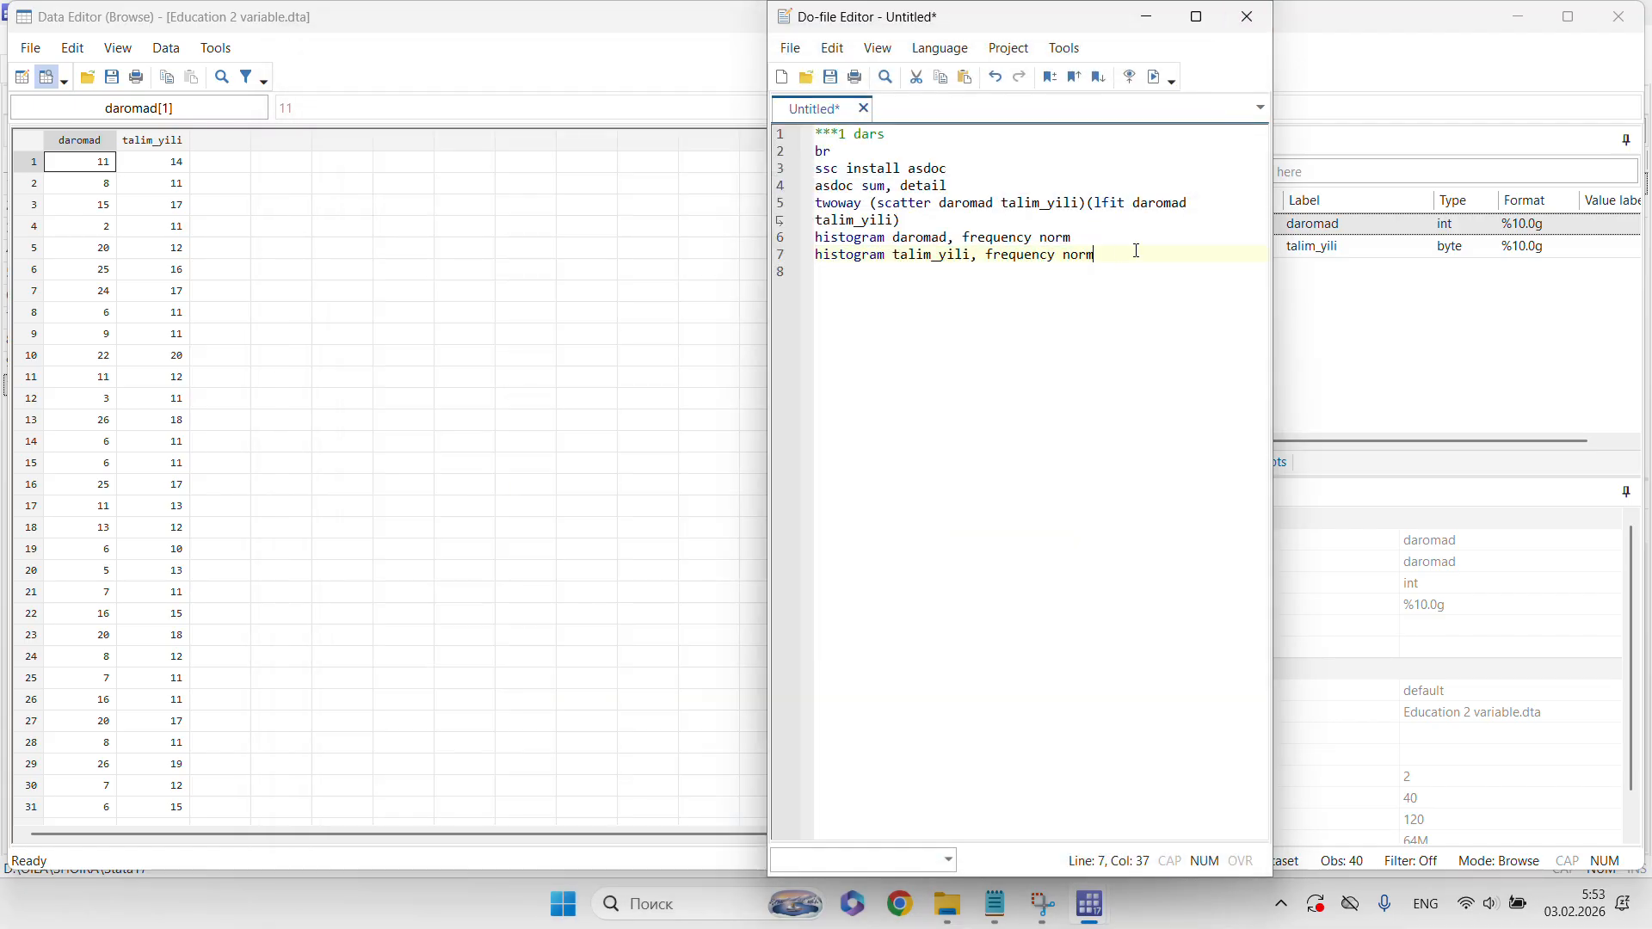
pyautogui.press('Return')
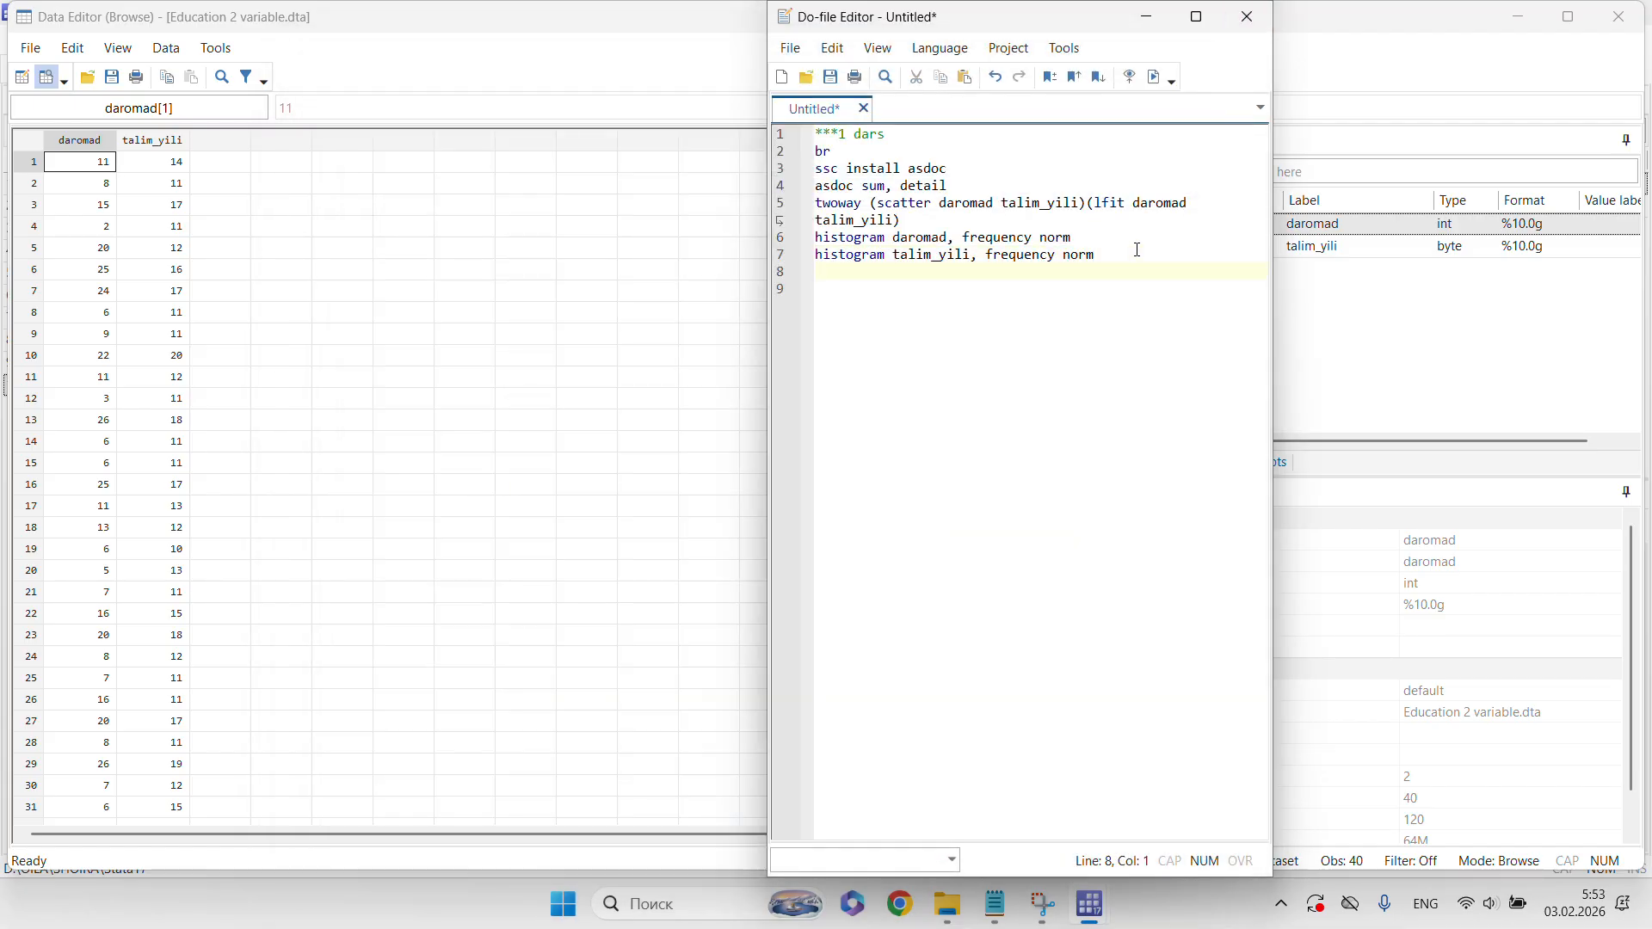
pyautogui.write('asdo')
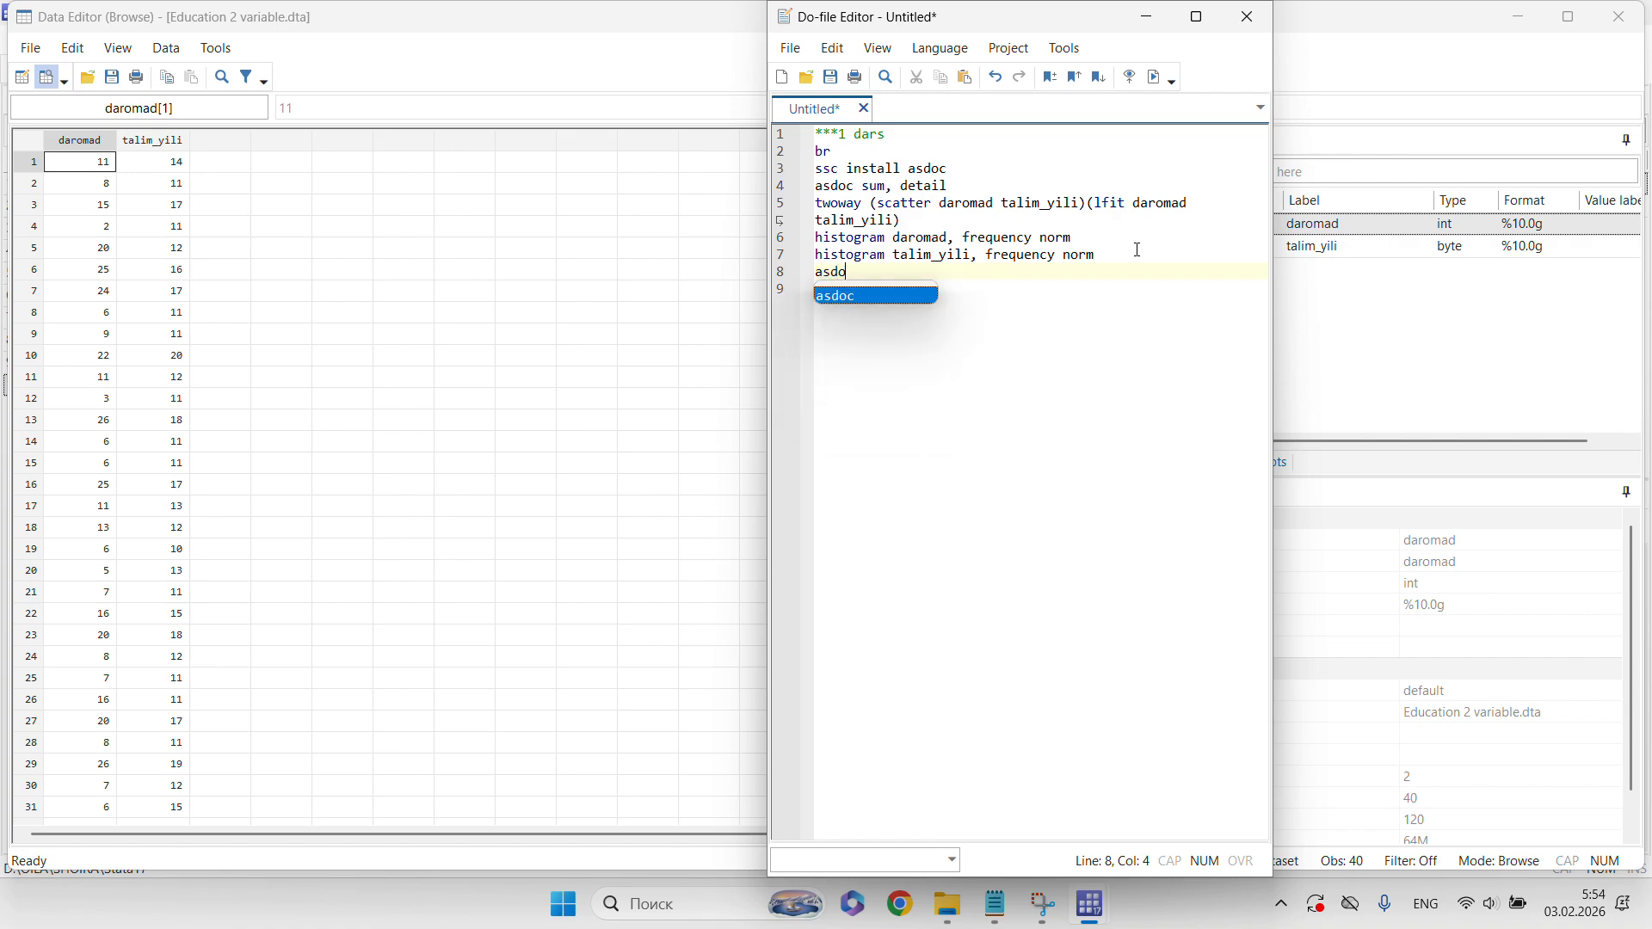
pyautogui.write('c swil')
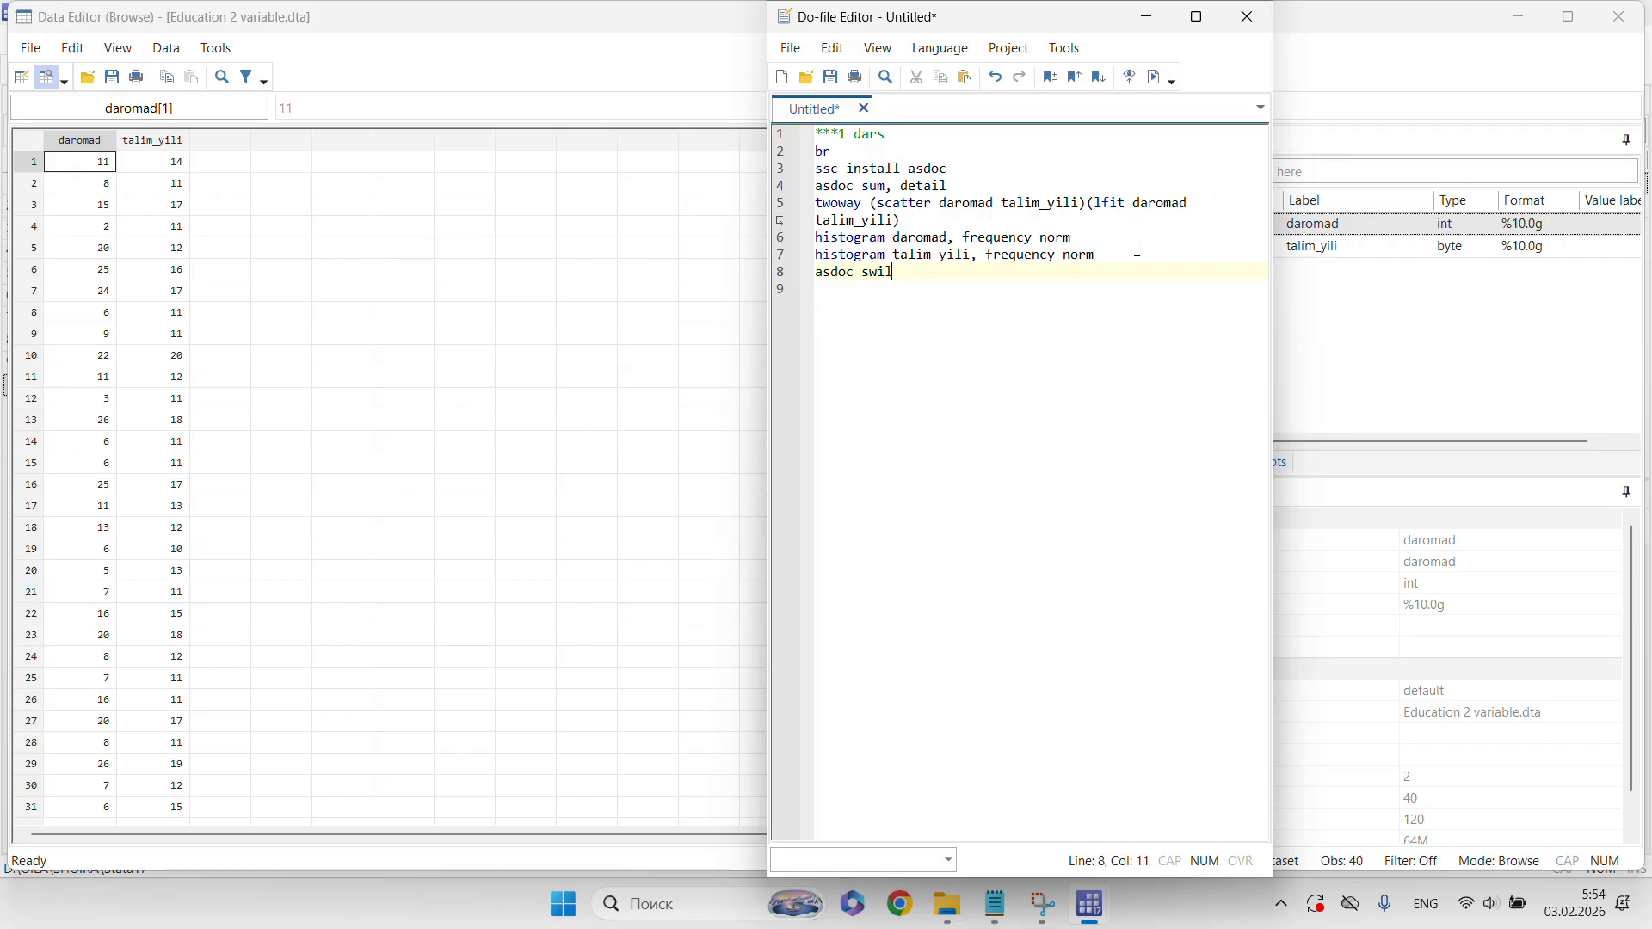
pyautogui.write('k')
pyautogui.moveTo(940, 206); pyautogui.dragTo(1083, 206)
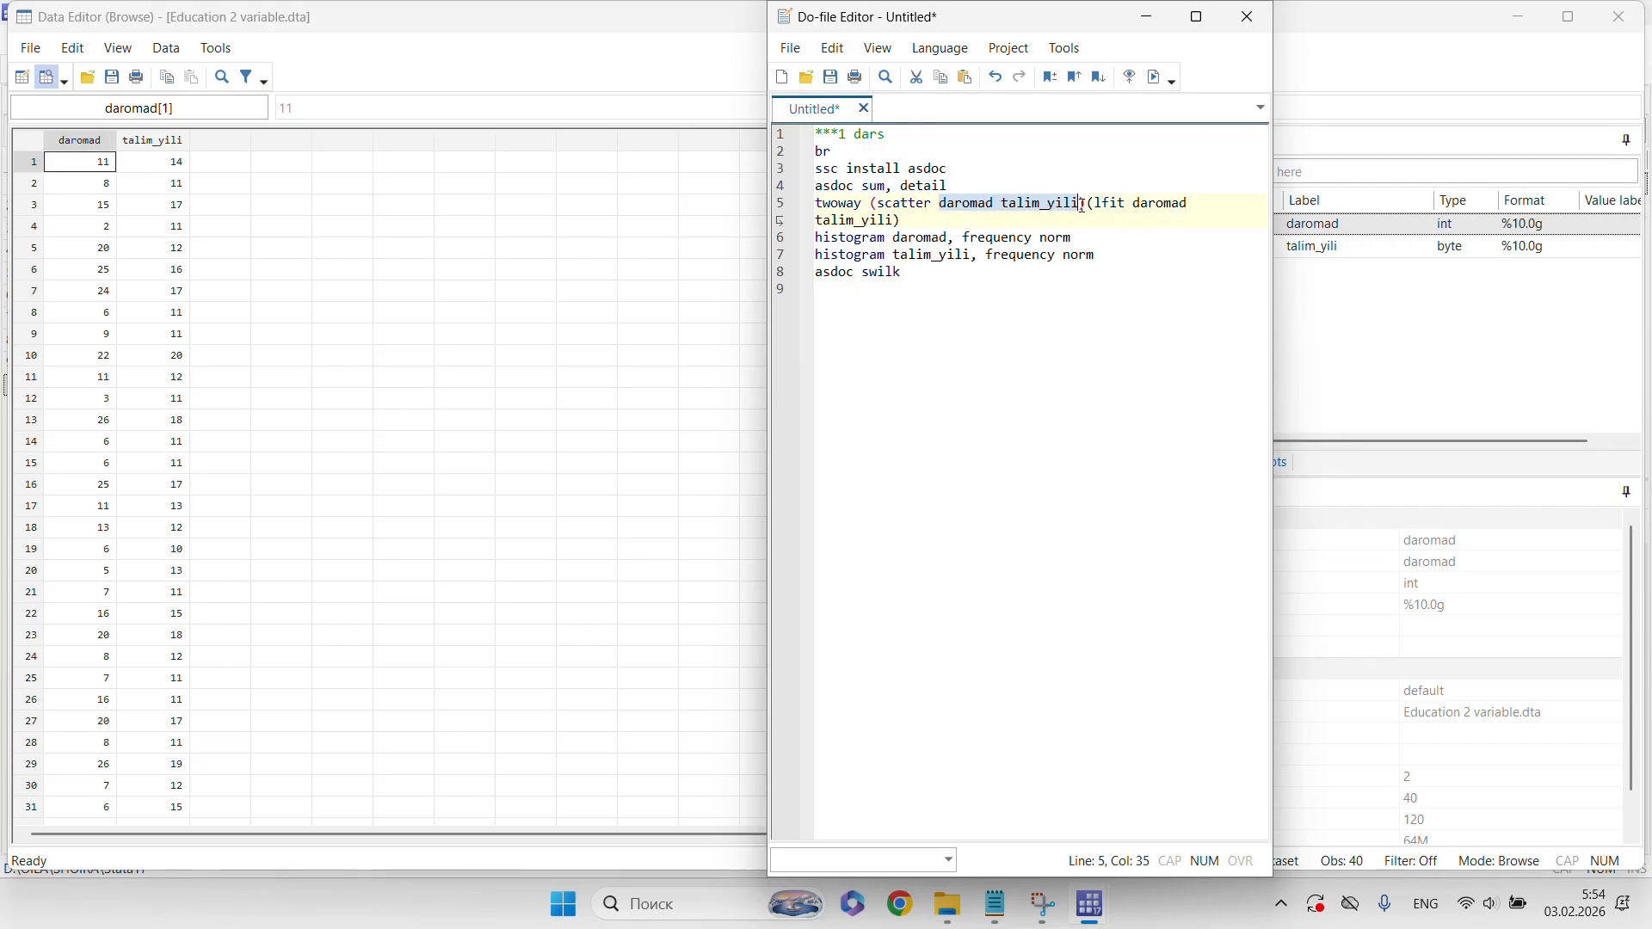
pyautogui.click(976, 277)
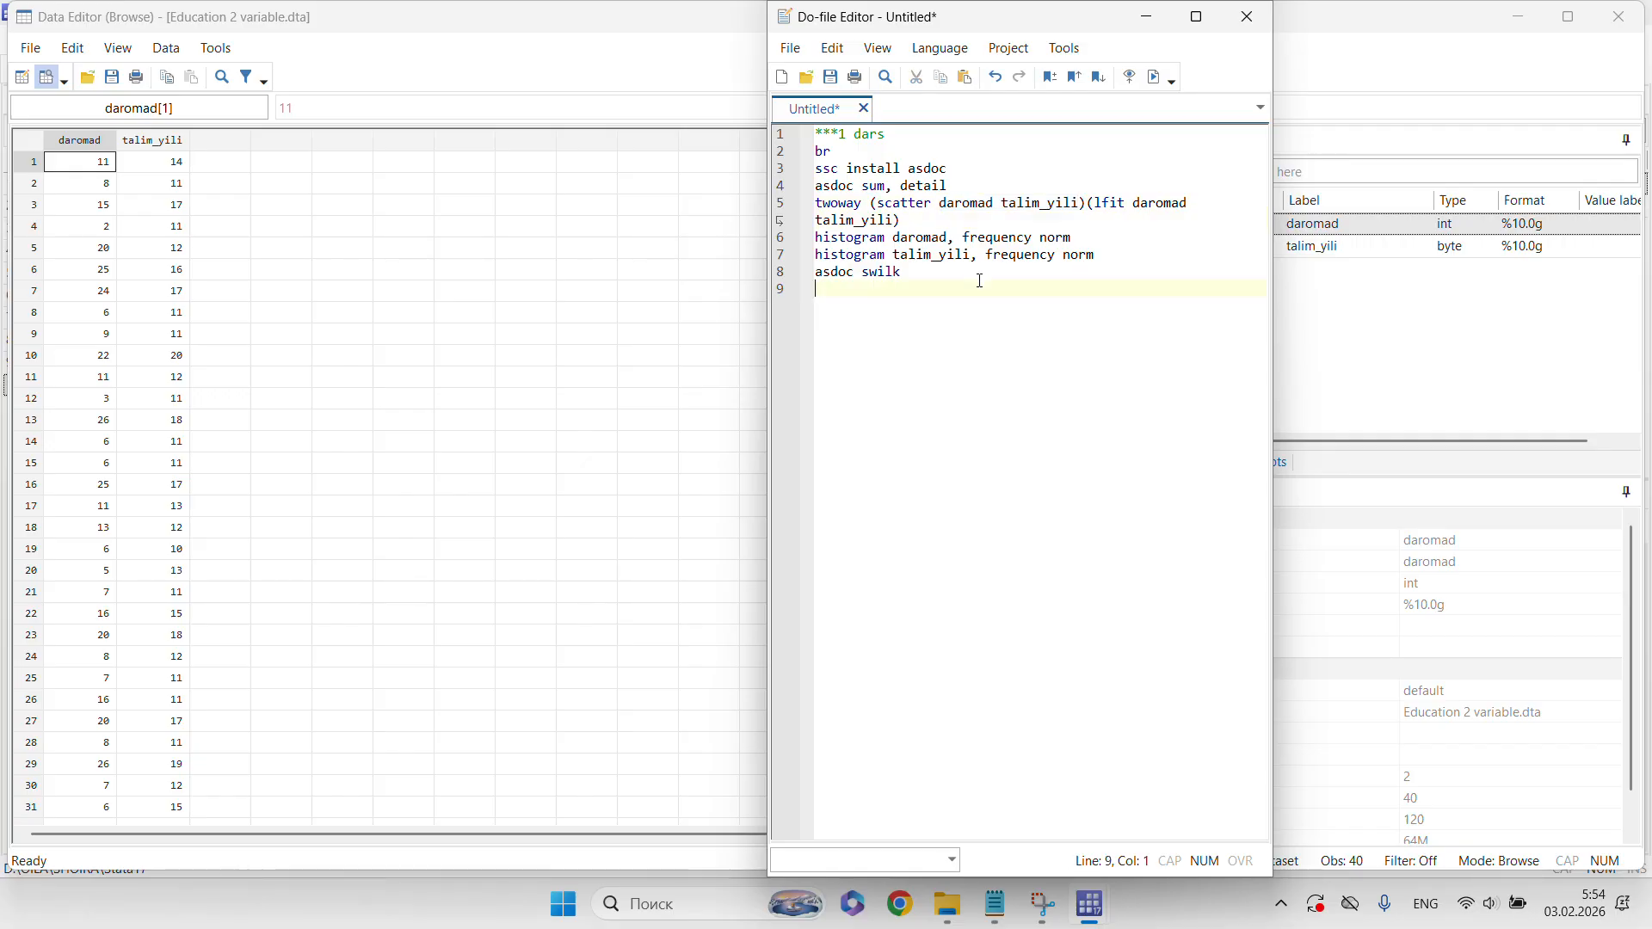
pyautogui.hotkey('ctrl', 'v')
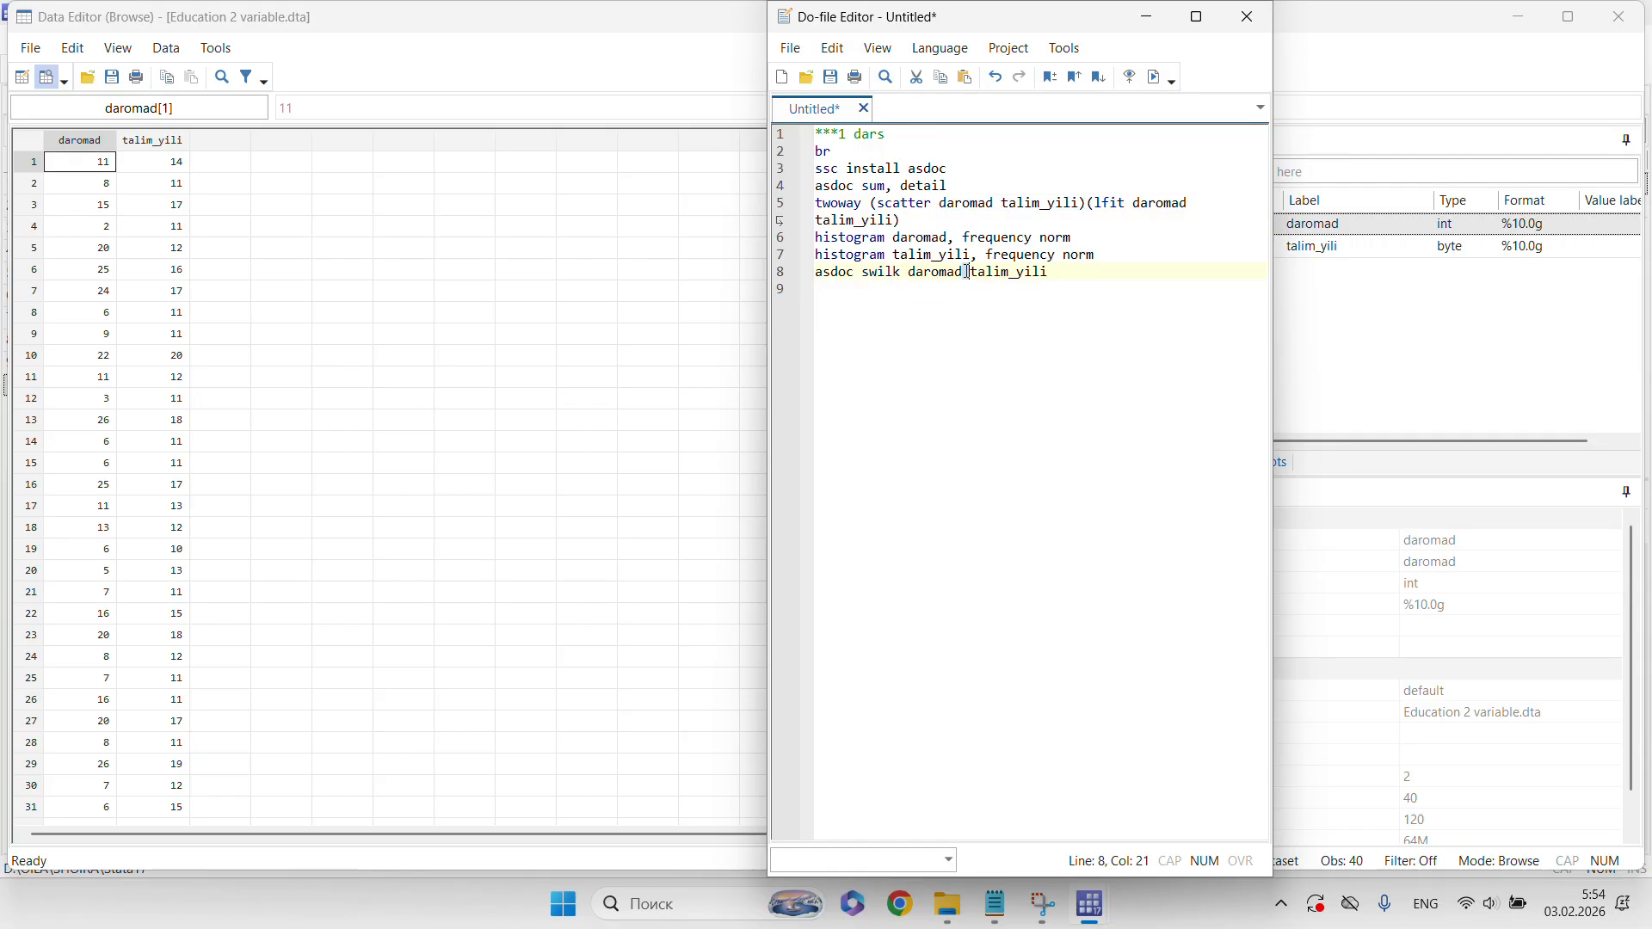
# - Run only line 8 of the do-file and view the Shapiro-Wilk test output for daromad and talim_yili in the main Stata window
pyautogui.tripleClick(971, 280)
pyautogui.click(1156, 77)
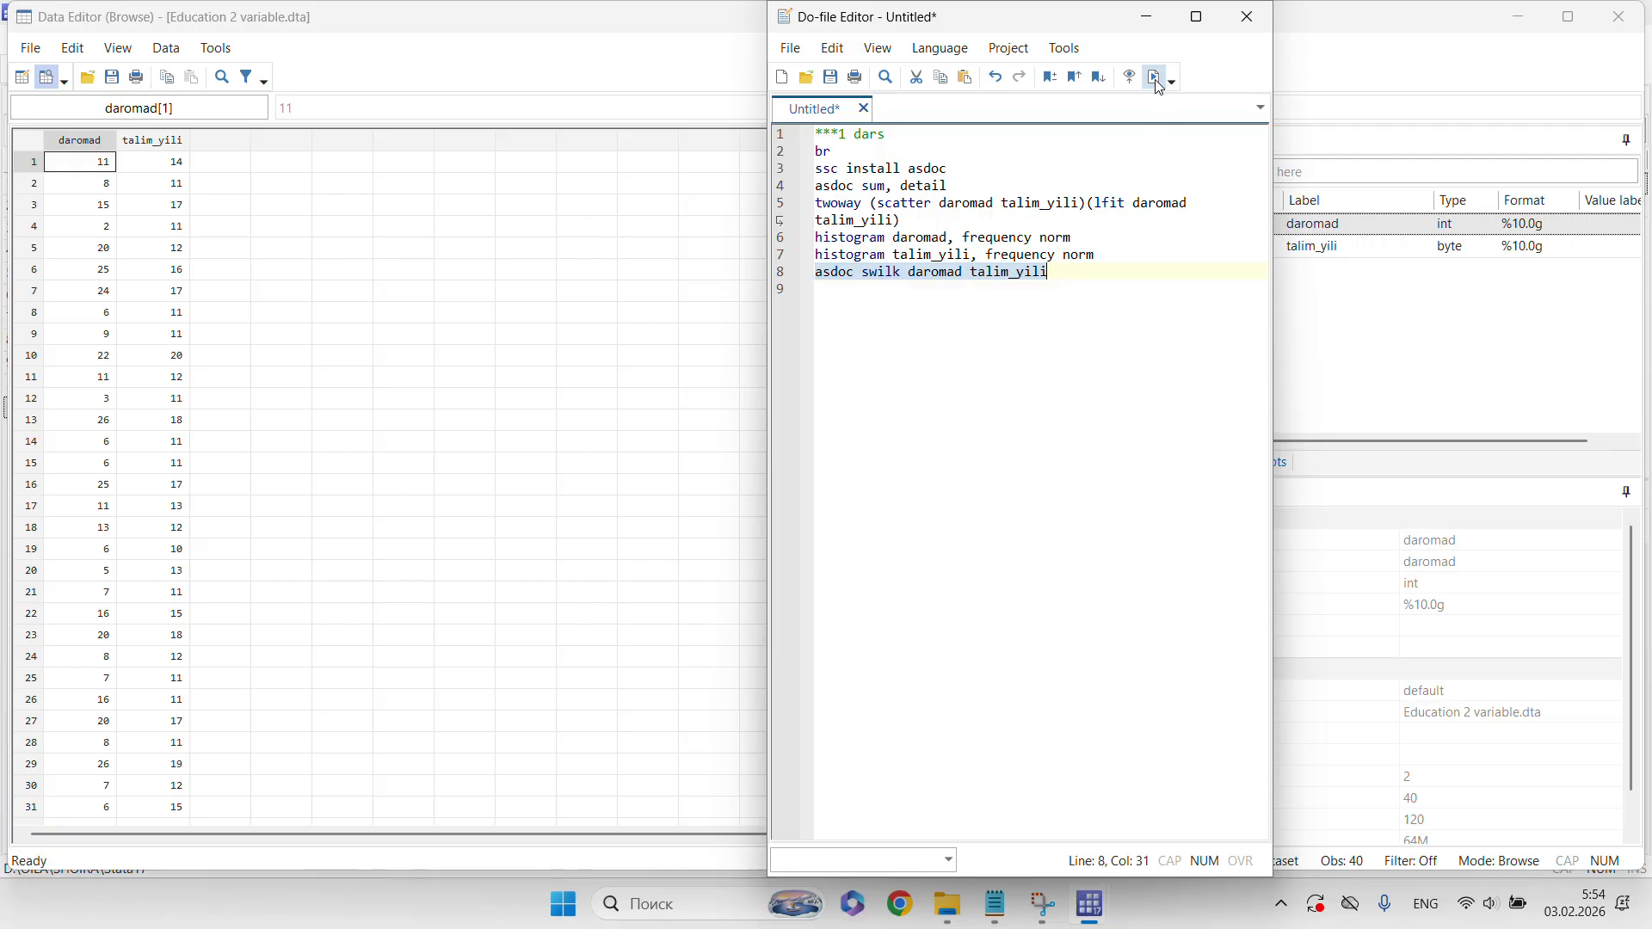
pyautogui.moveTo(1089, 905)
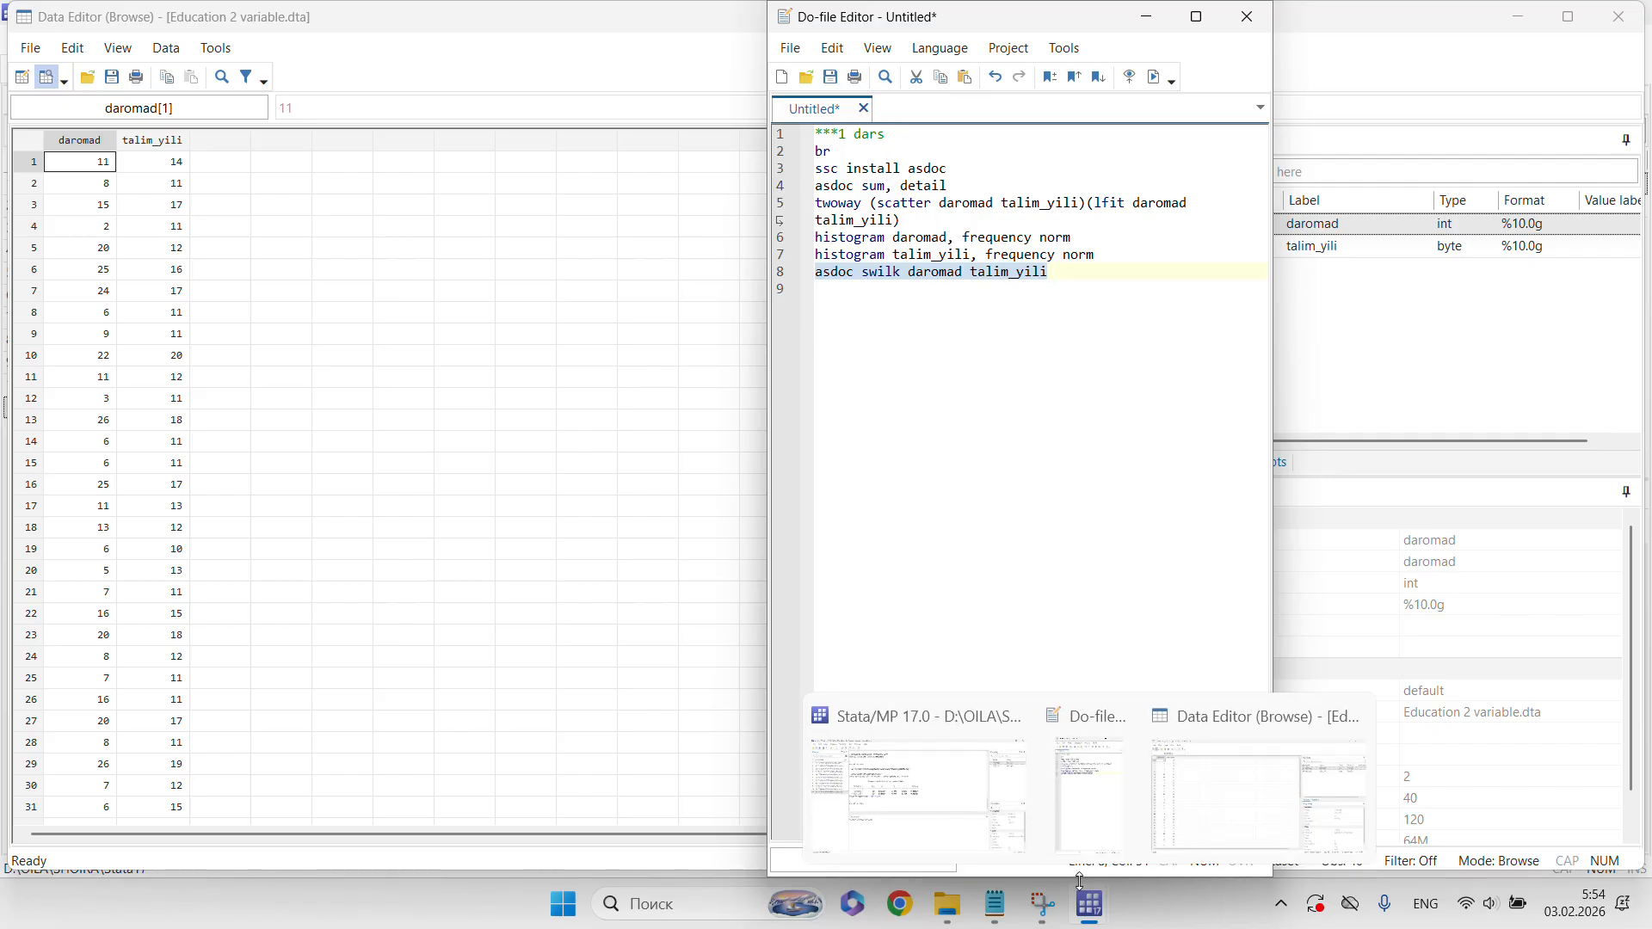
pyautogui.click(919, 800)
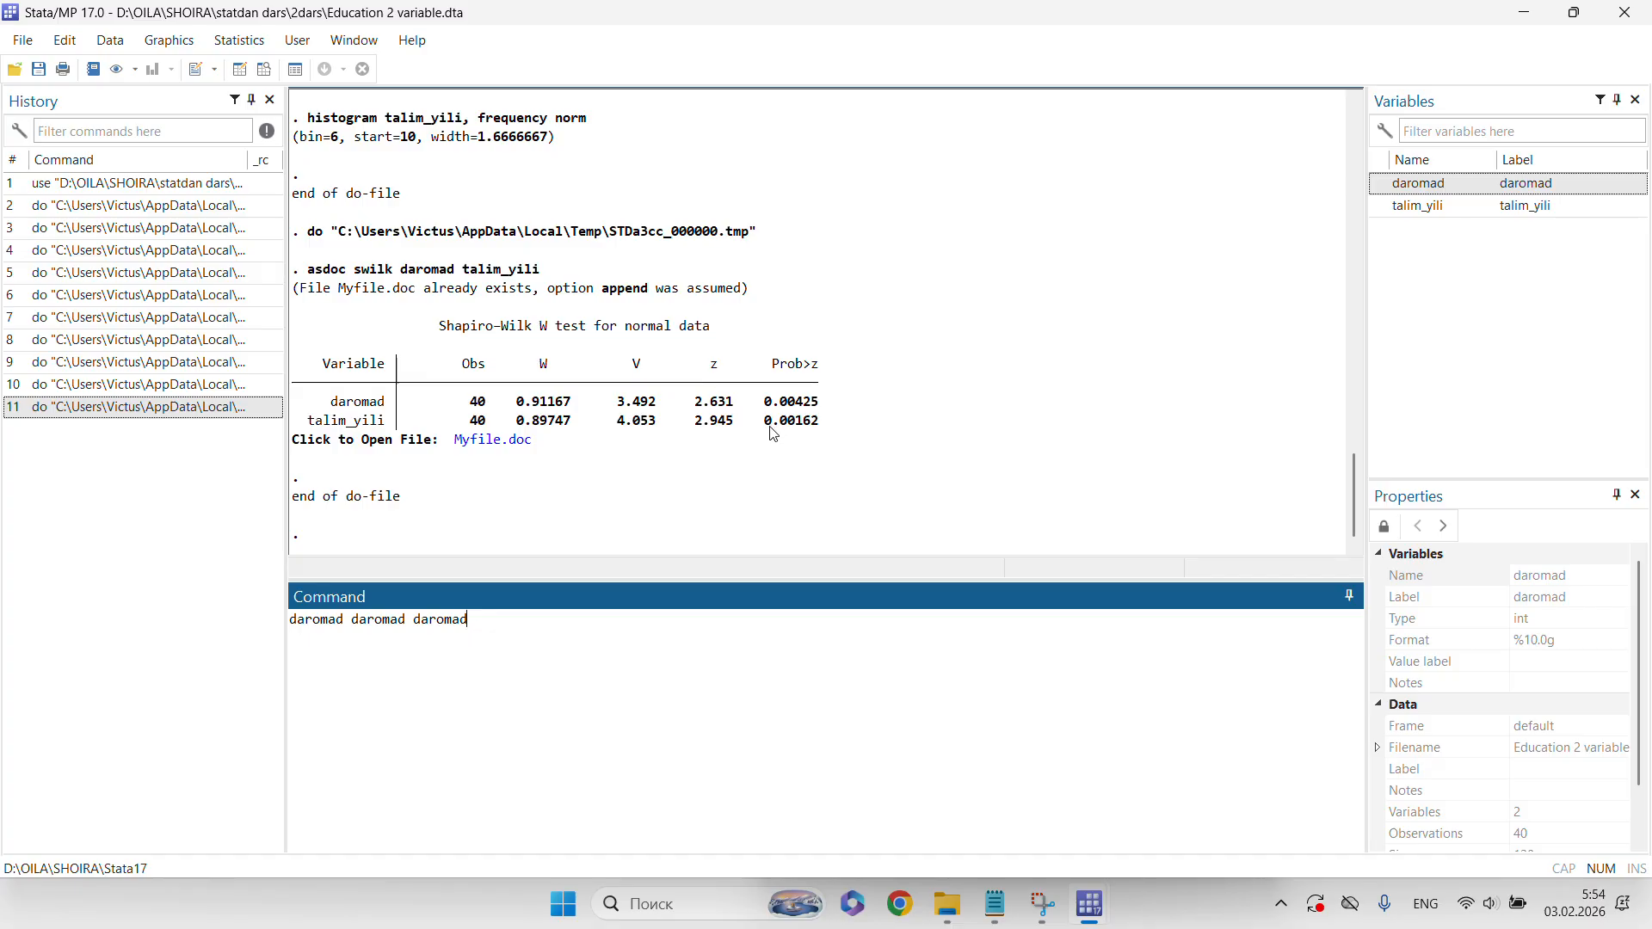
pyautogui.moveTo(928, 155); pyautogui.dragTo(940, 223)
pyautogui.moveTo(940, 168)
pyautogui.mouseDown()
pyautogui.moveTo(970, 156)
pyautogui.moveTo(948, 191)
pyautogui.moveTo(1046, 194)
pyautogui.moveTo(1025, 220)
pyautogui.mouseUp()
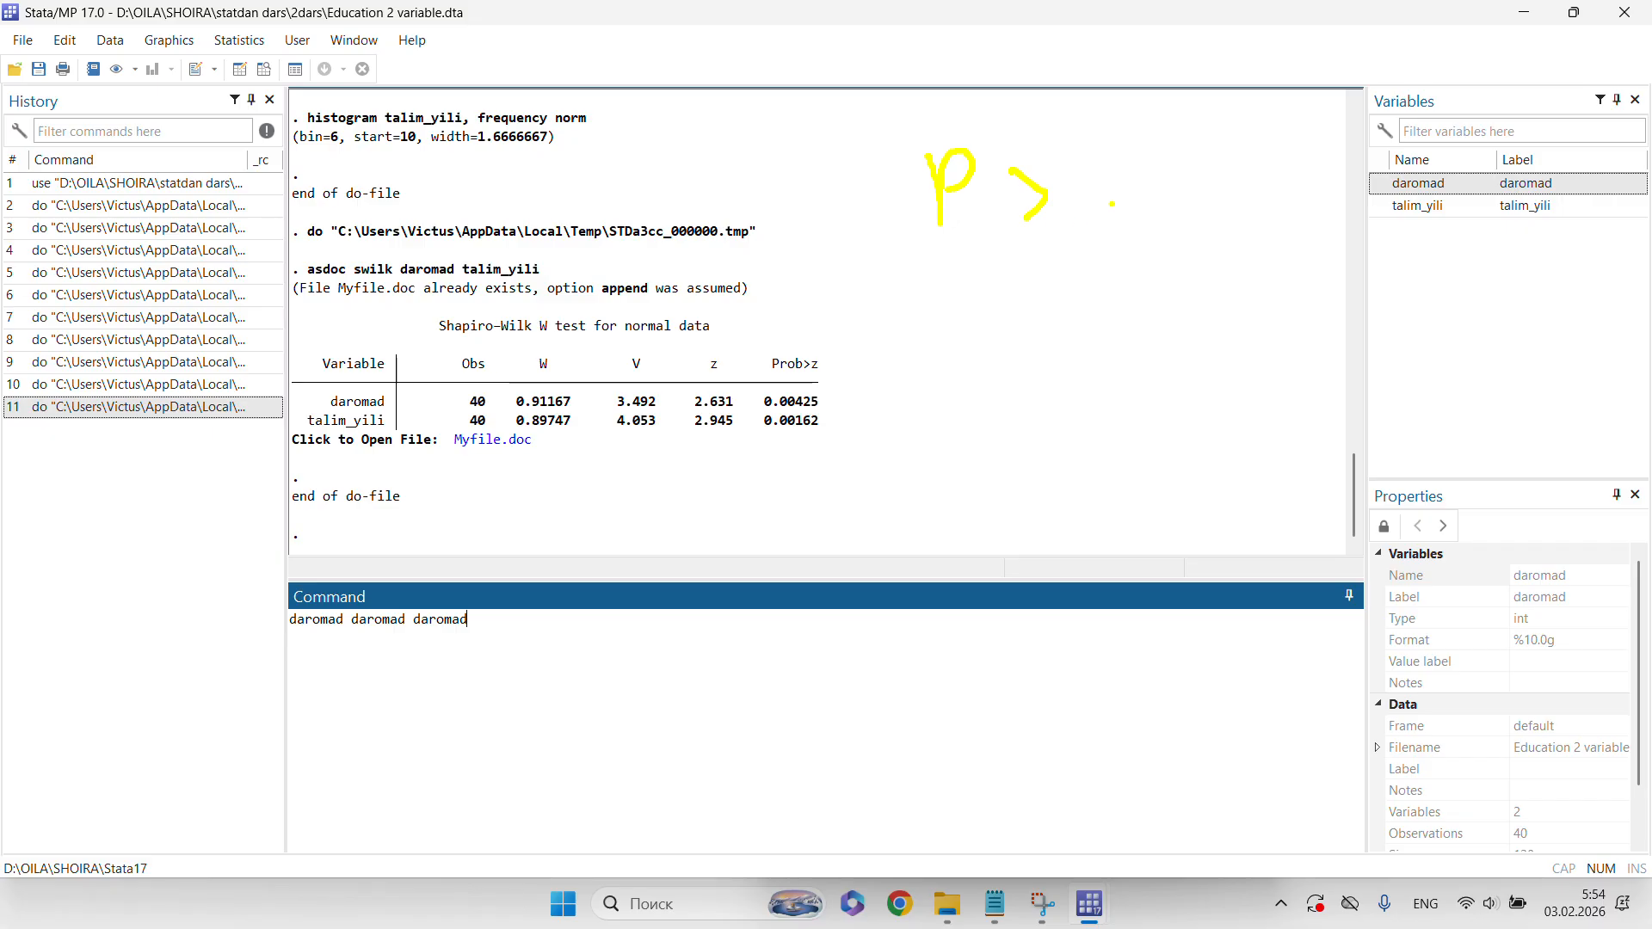
pyautogui.moveTo(1092, 168)
pyautogui.mouseDown()
pyautogui.moveTo(1091, 201)
pyautogui.moveTo(1089, 158)
pyautogui.mouseUp()
pyautogui.moveTo(1191, 188)
pyautogui.mouseDown()
pyautogui.moveTo(1190, 229)
pyautogui.moveTo(1186, 181)
pyautogui.mouseUp()
pyautogui.moveTo(1287, 173)
pyautogui.mouseDown()
pyautogui.moveTo(1309, 175)
pyautogui.moveTo(1275, 231)
pyautogui.moveTo(1303, 262)
pyautogui.moveTo(1270, 261)
pyautogui.mouseUp()
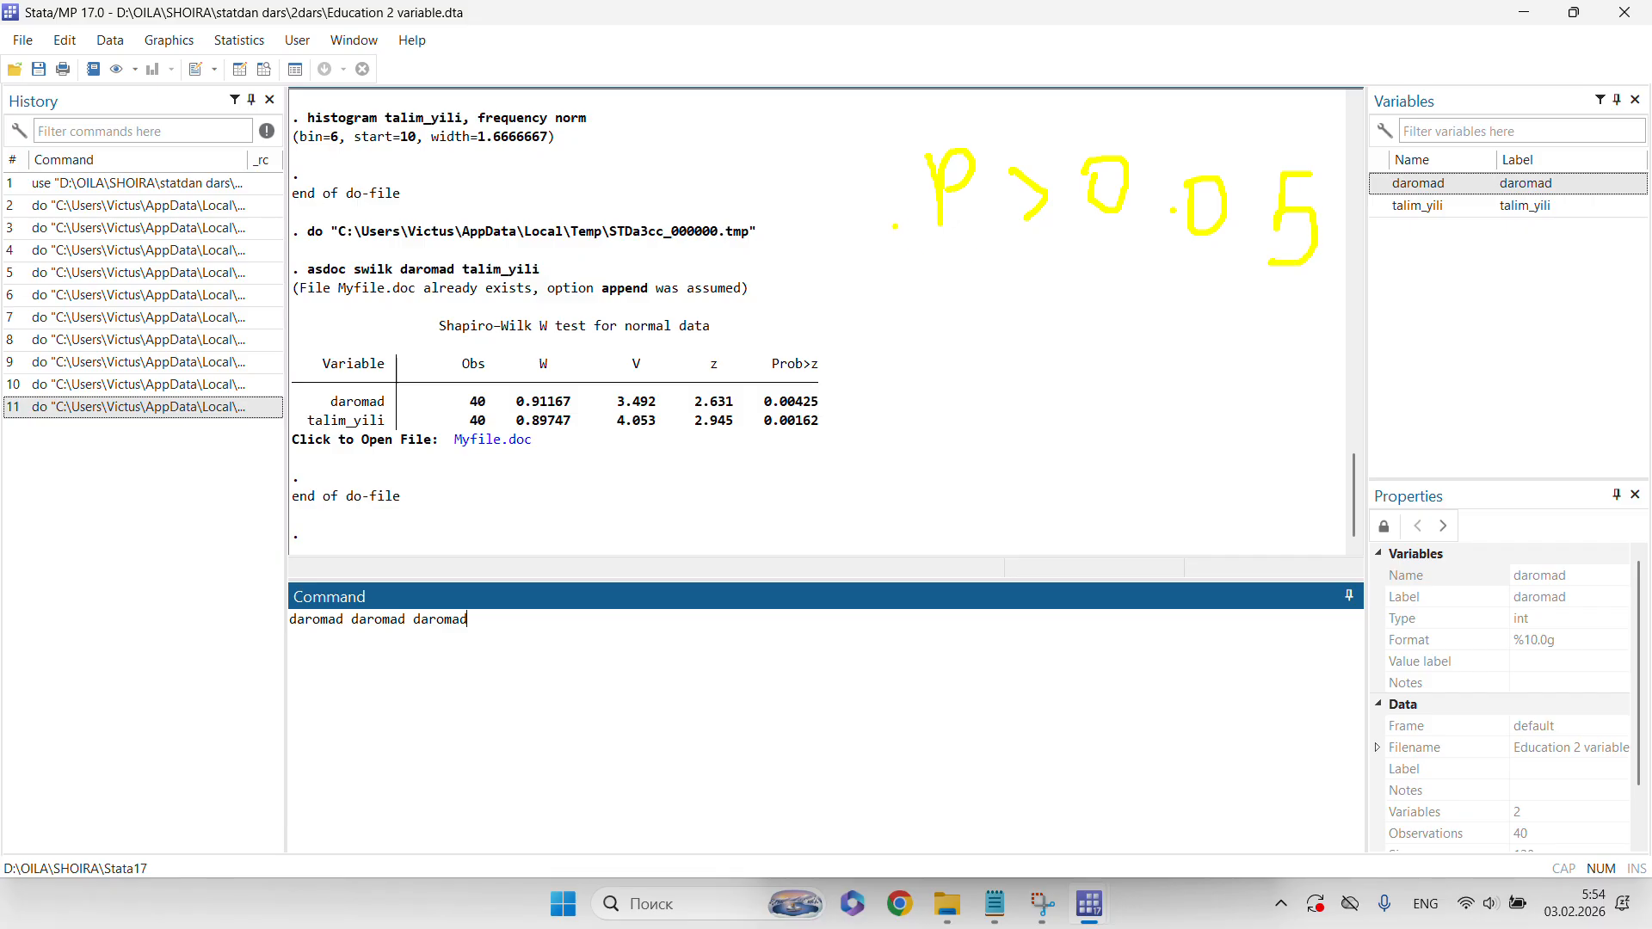
pyautogui.moveTo(901, 253)
pyautogui.mouseDown()
pyautogui.moveTo(905, 315)
pyautogui.moveTo(938, 297)
pyautogui.moveTo(938, 338)
pyautogui.moveTo(986, 337)
pyautogui.moveTo(965, 317)
pyautogui.moveTo(1072, 257)
pyautogui.moveTo(1091, 289)
pyautogui.moveTo(1127, 244)
pyautogui.mouseUp()
pyautogui.click(960, 317)
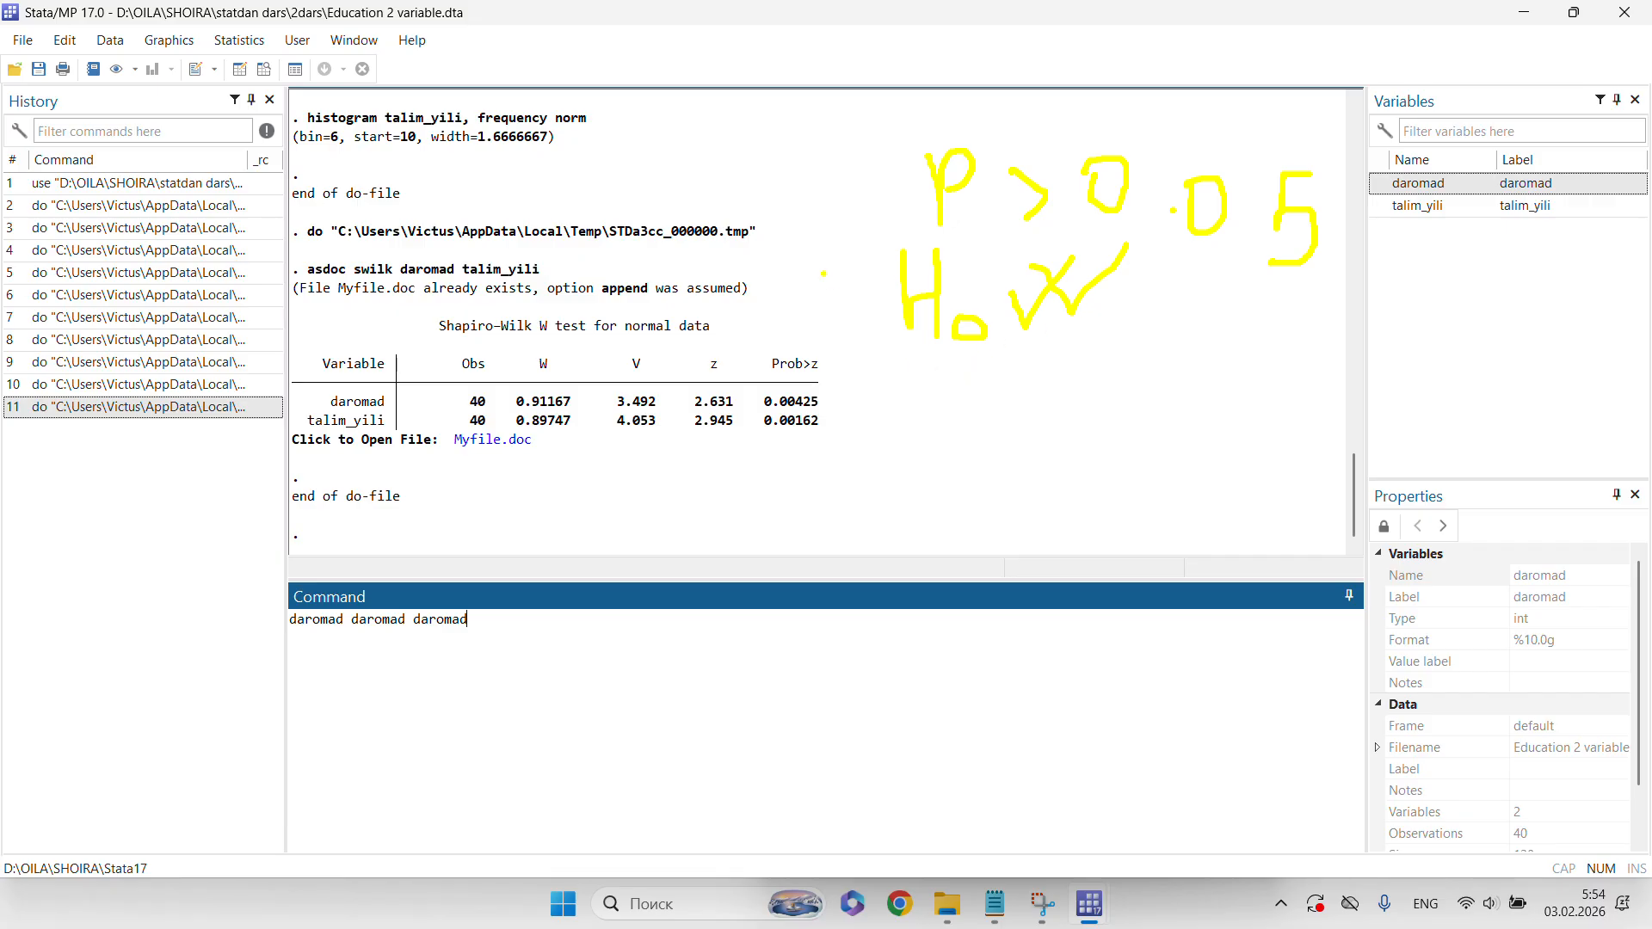
pyautogui.moveTo(820, 292)
pyautogui.mouseDown()
pyautogui.moveTo(885, 290)
pyautogui.moveTo(851, 336)
pyautogui.mouseUp()
pyautogui.moveTo(940, 497)
pyautogui.mouseDown()
pyautogui.moveTo(938, 421)
pyautogui.moveTo(979, 380)
pyautogui.moveTo(945, 422)
pyautogui.mouseUp()
pyautogui.moveTo(1046, 419)
pyautogui.mouseDown()
pyautogui.moveTo(999, 443)
pyautogui.moveTo(1064, 460)
pyautogui.moveTo(1135, 405)
pyautogui.moveTo(1075, 411)
pyautogui.mouseUp()
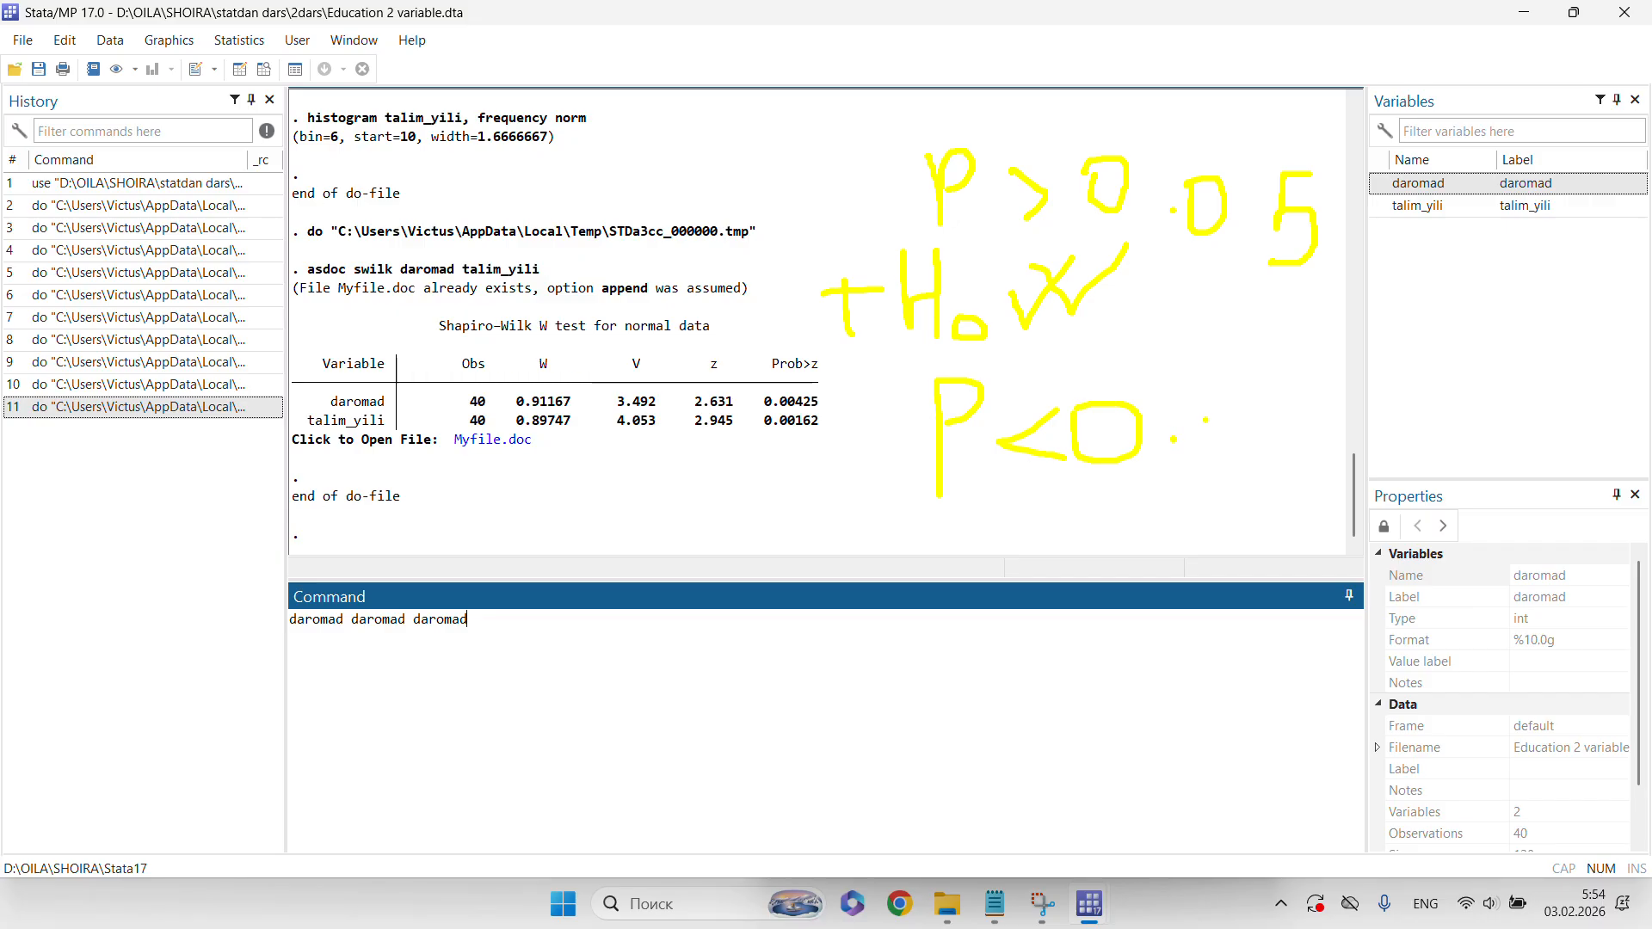
pyautogui.click(1173, 439)
pyautogui.moveTo(1213, 406)
pyautogui.mouseDown()
pyautogui.moveTo(1204, 449)
pyautogui.moveTo(1214, 408)
pyautogui.moveTo(1281, 404)
pyautogui.moveTo(1252, 449)
pyautogui.moveTo(1284, 464)
pyautogui.moveTo(1252, 486)
pyautogui.mouseUp()
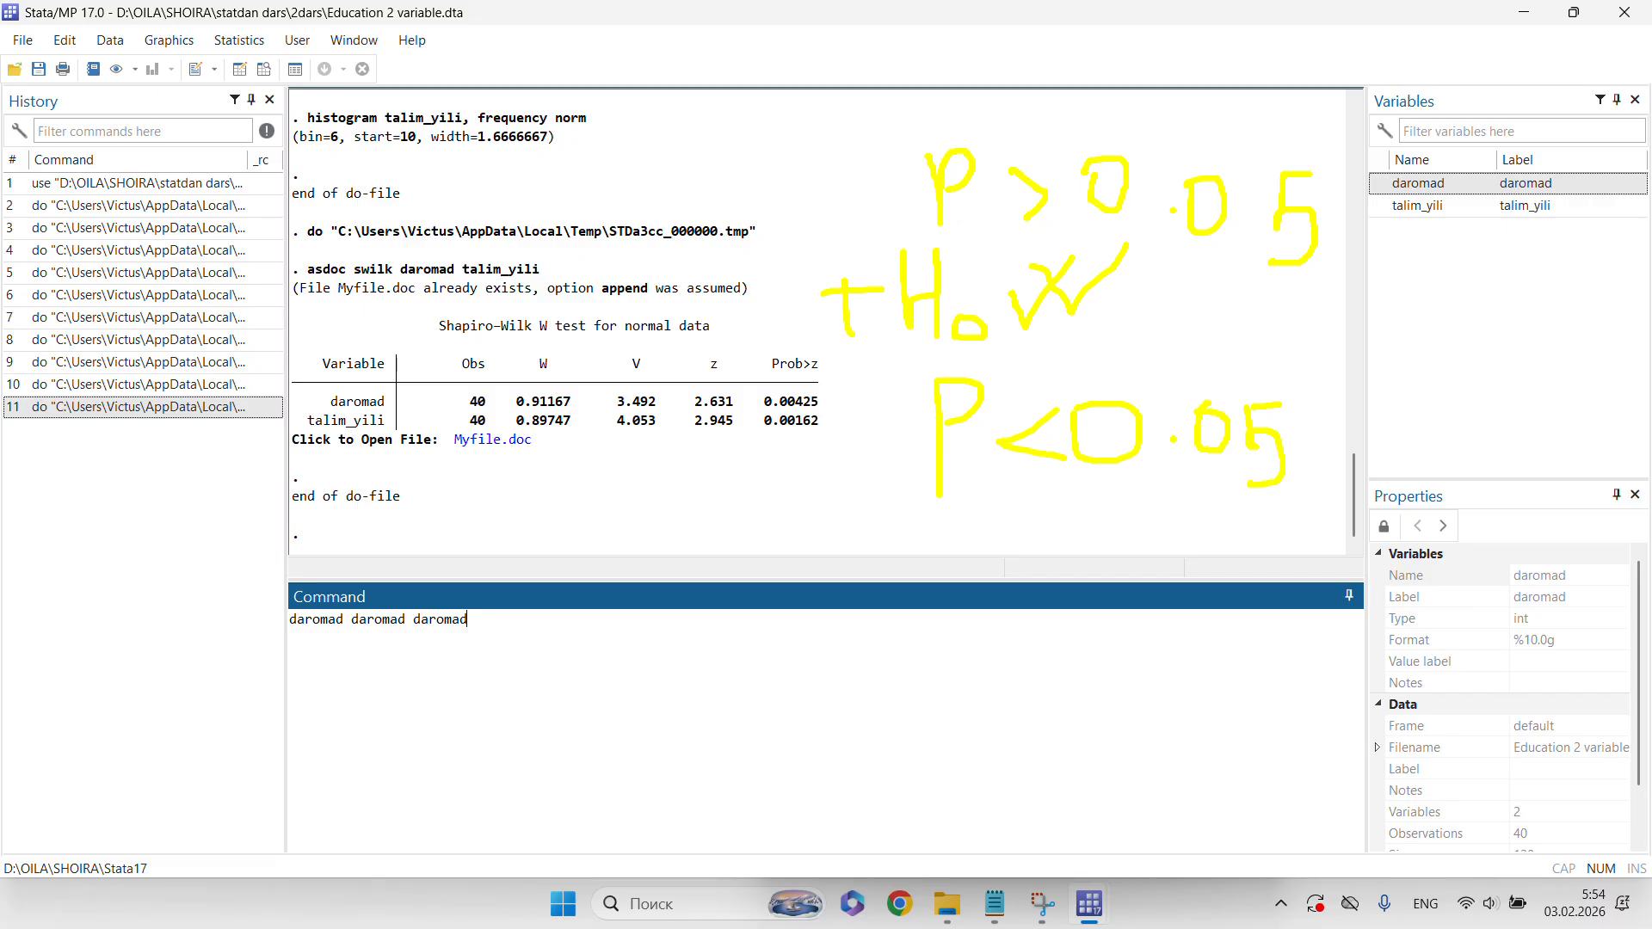
pyautogui.moveTo(910, 526); pyautogui.dragTo(914, 632)
pyautogui.moveTo(914, 590)
pyautogui.mouseDown()
pyautogui.moveTo(963, 582)
pyautogui.moveTo(971, 632)
pyautogui.moveTo(1000, 646)
pyautogui.moveTo(1007, 604)
pyautogui.moveTo(1033, 642)
pyautogui.moveTo(1053, 623)
pyautogui.mouseUp()
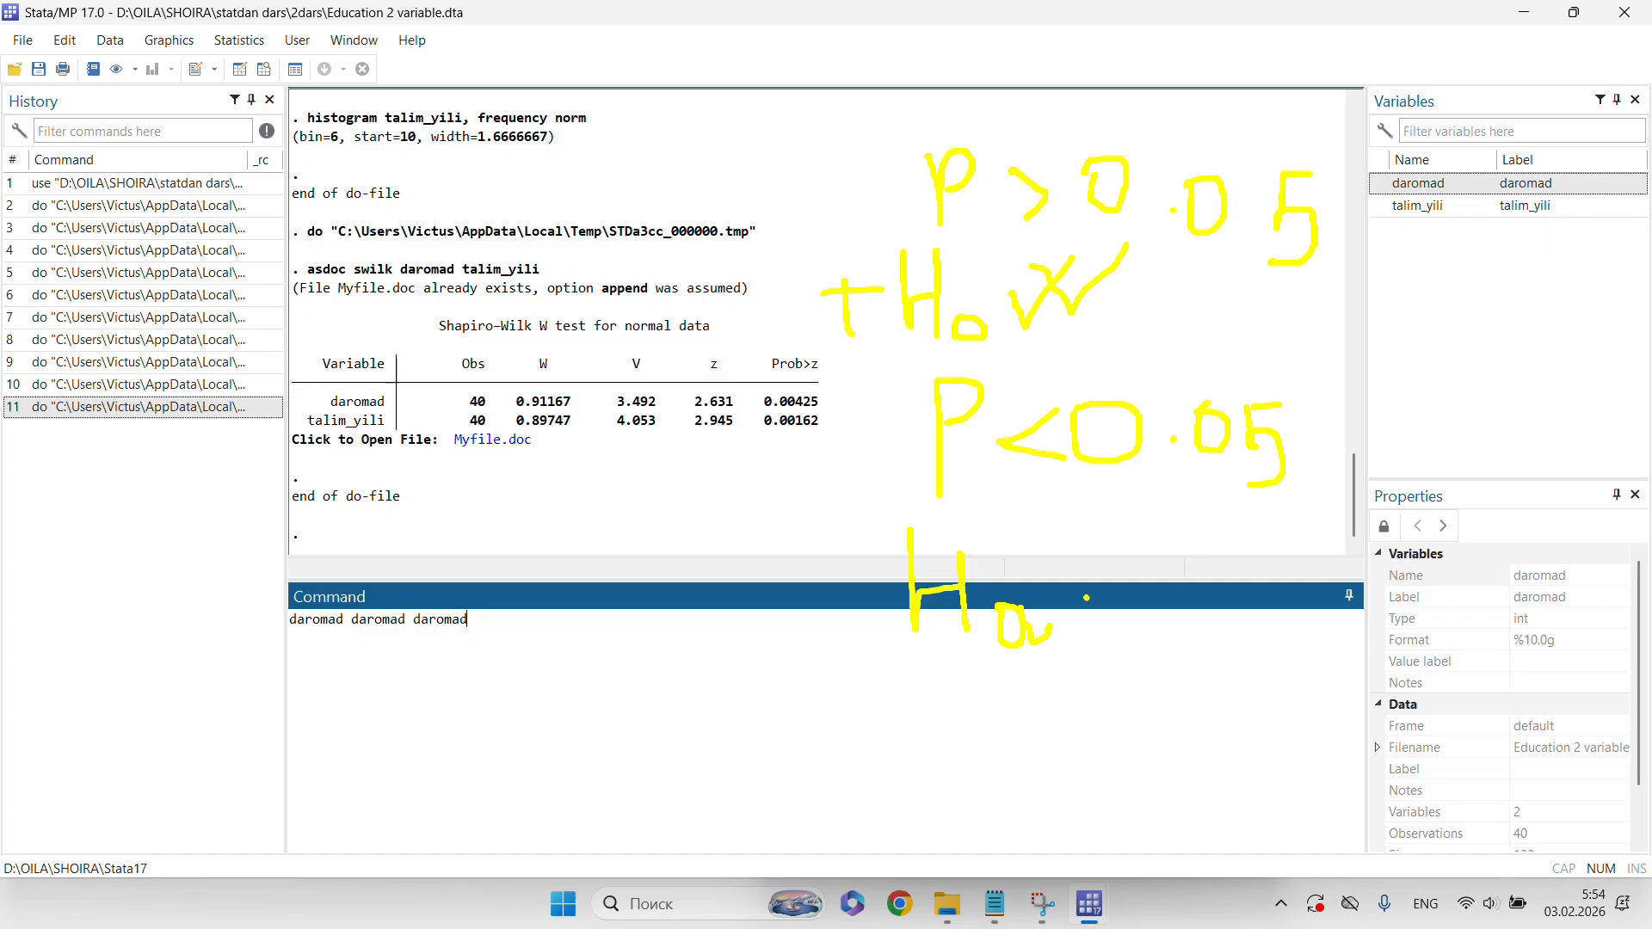
pyautogui.moveTo(848, 600); pyautogui.dragTo(910, 600)
pyautogui.moveTo(1086, 597)
pyautogui.mouseDown()
pyautogui.moveTo(1093, 611)
pyautogui.moveTo(1183, 585)
pyautogui.mouseUp()
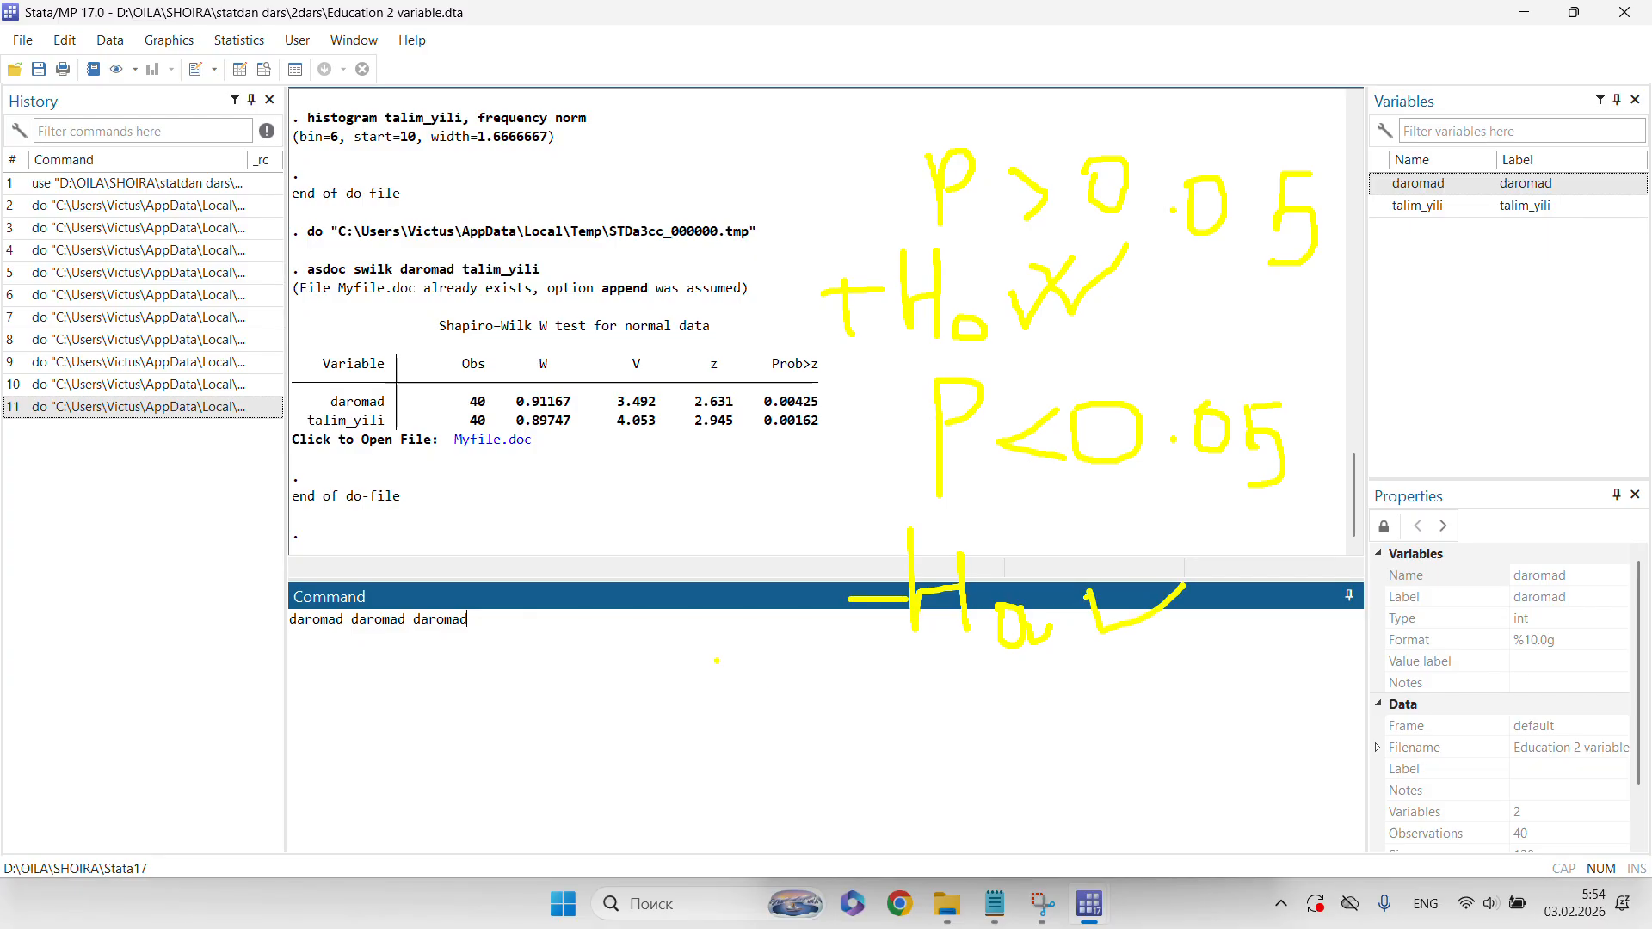
pyautogui.moveTo(469, 310)
pyautogui.mouseDown()
pyautogui.moveTo(435, 344)
pyautogui.moveTo(617, 359)
pyautogui.moveTo(730, 347)
pyautogui.moveTo(714, 318)
pyautogui.moveTo(472, 307)
pyautogui.mouseUp()
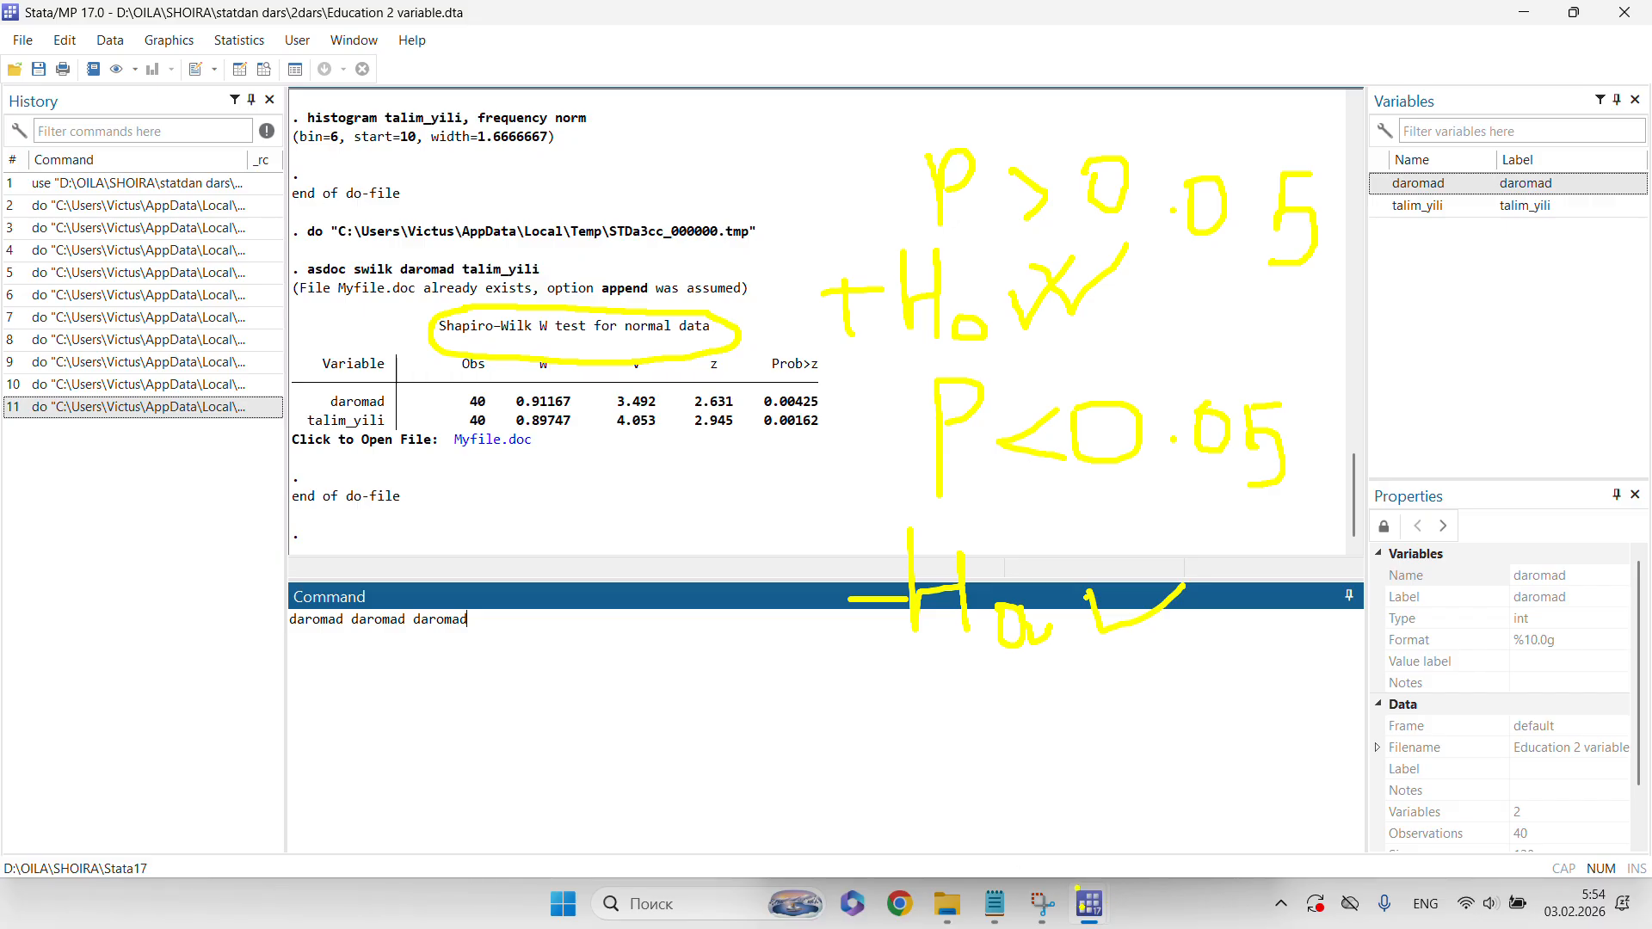
pyautogui.press('Escape')
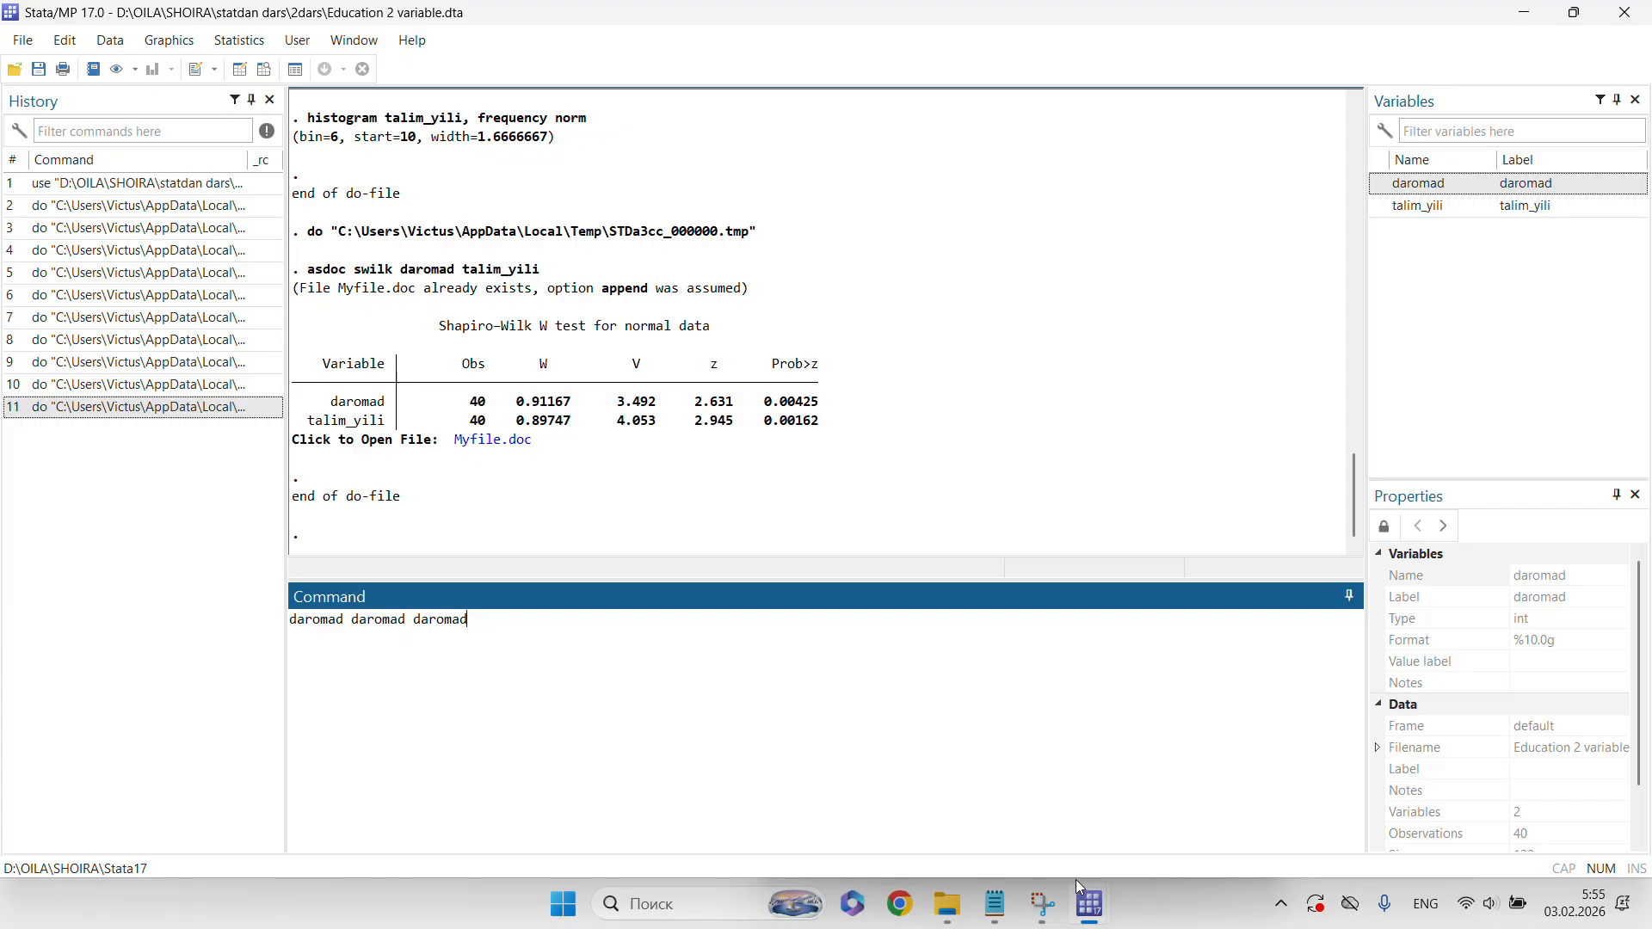
# - Bring the do-file editor to the front and move it aside so the Shapiro-Wilk results table is uncovered
pyautogui.moveTo(1088, 899)
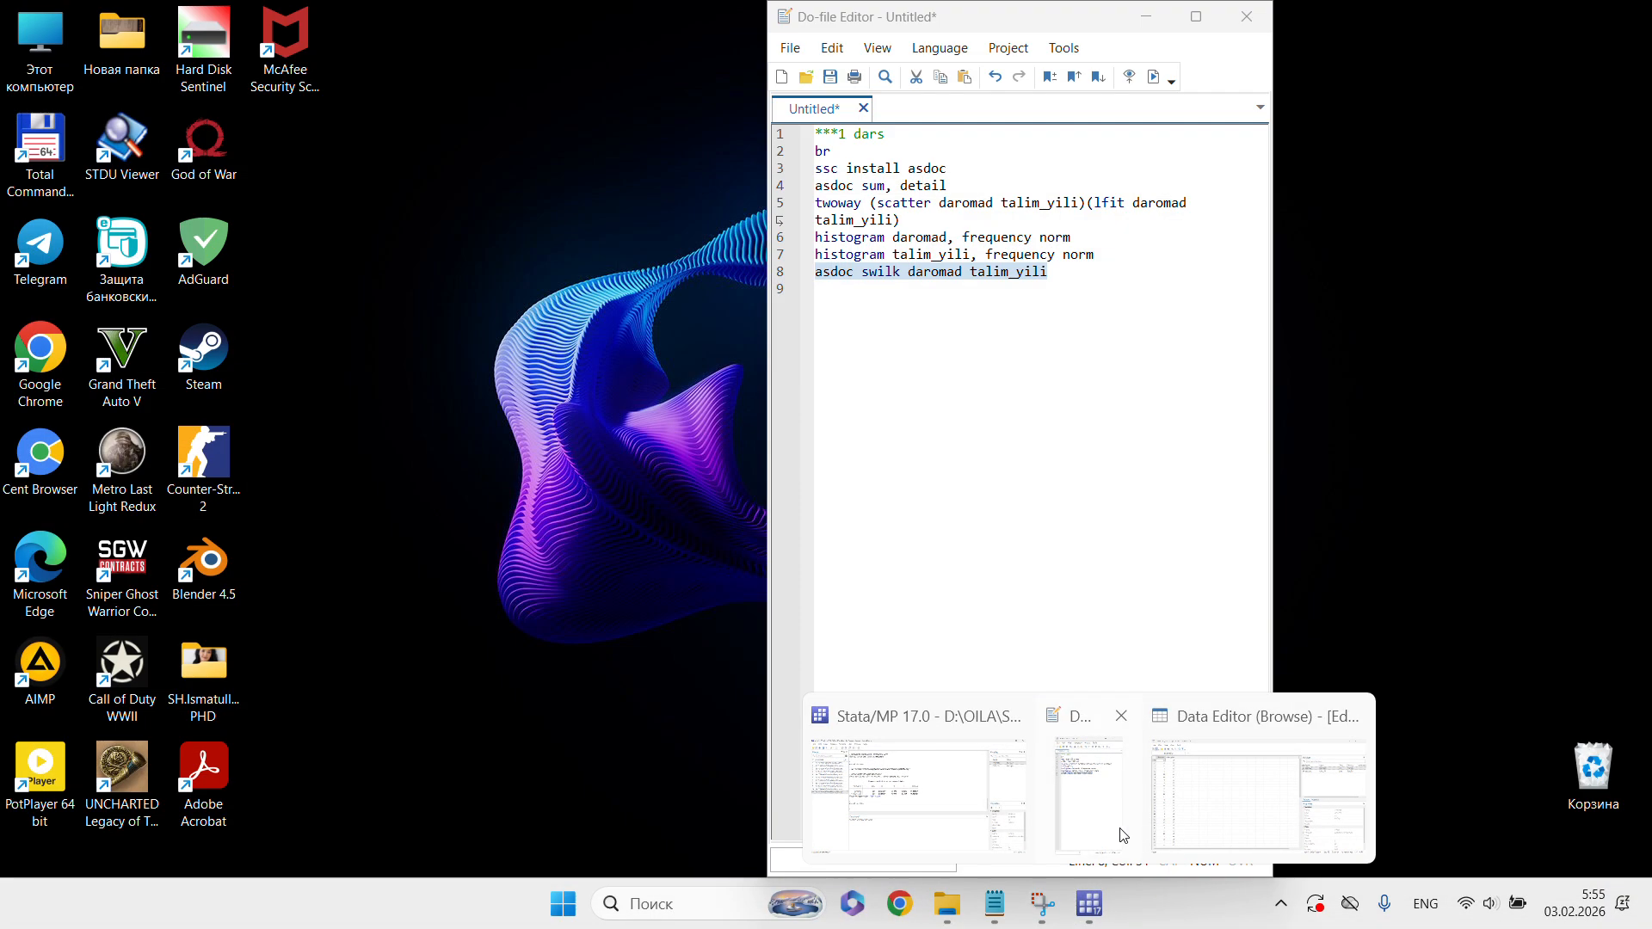
pyautogui.click(1117, 833)
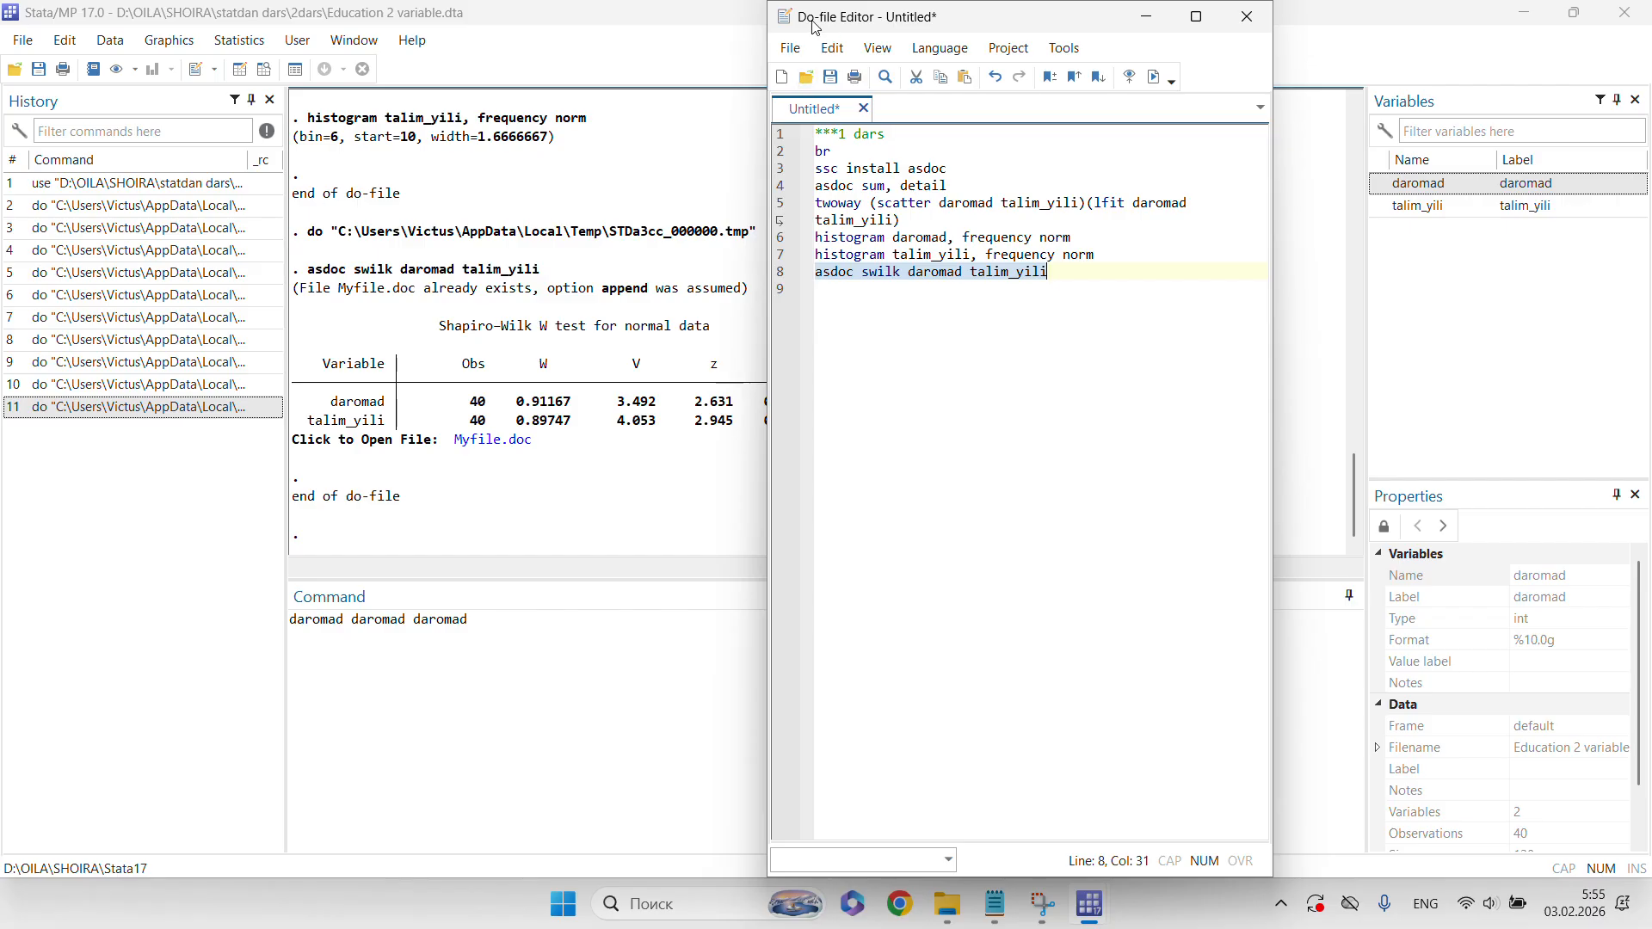
pyautogui.moveTo(1049, 19); pyautogui.dragTo(1231, 21)
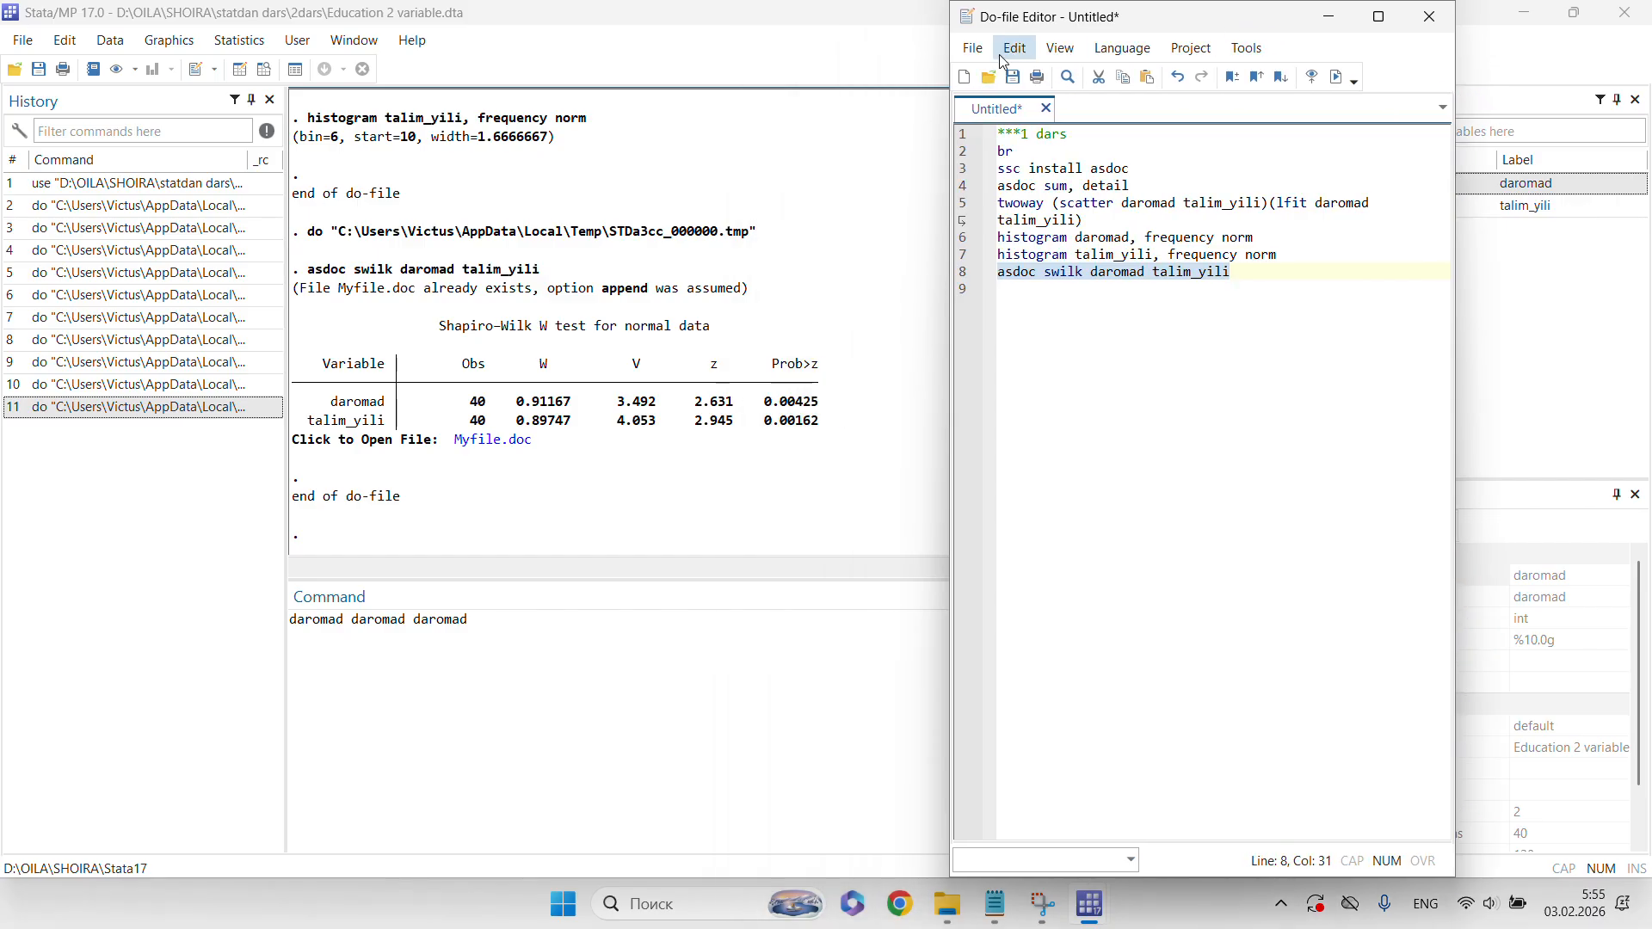
pyautogui.click(973, 48)
pyautogui.click(1043, 222)
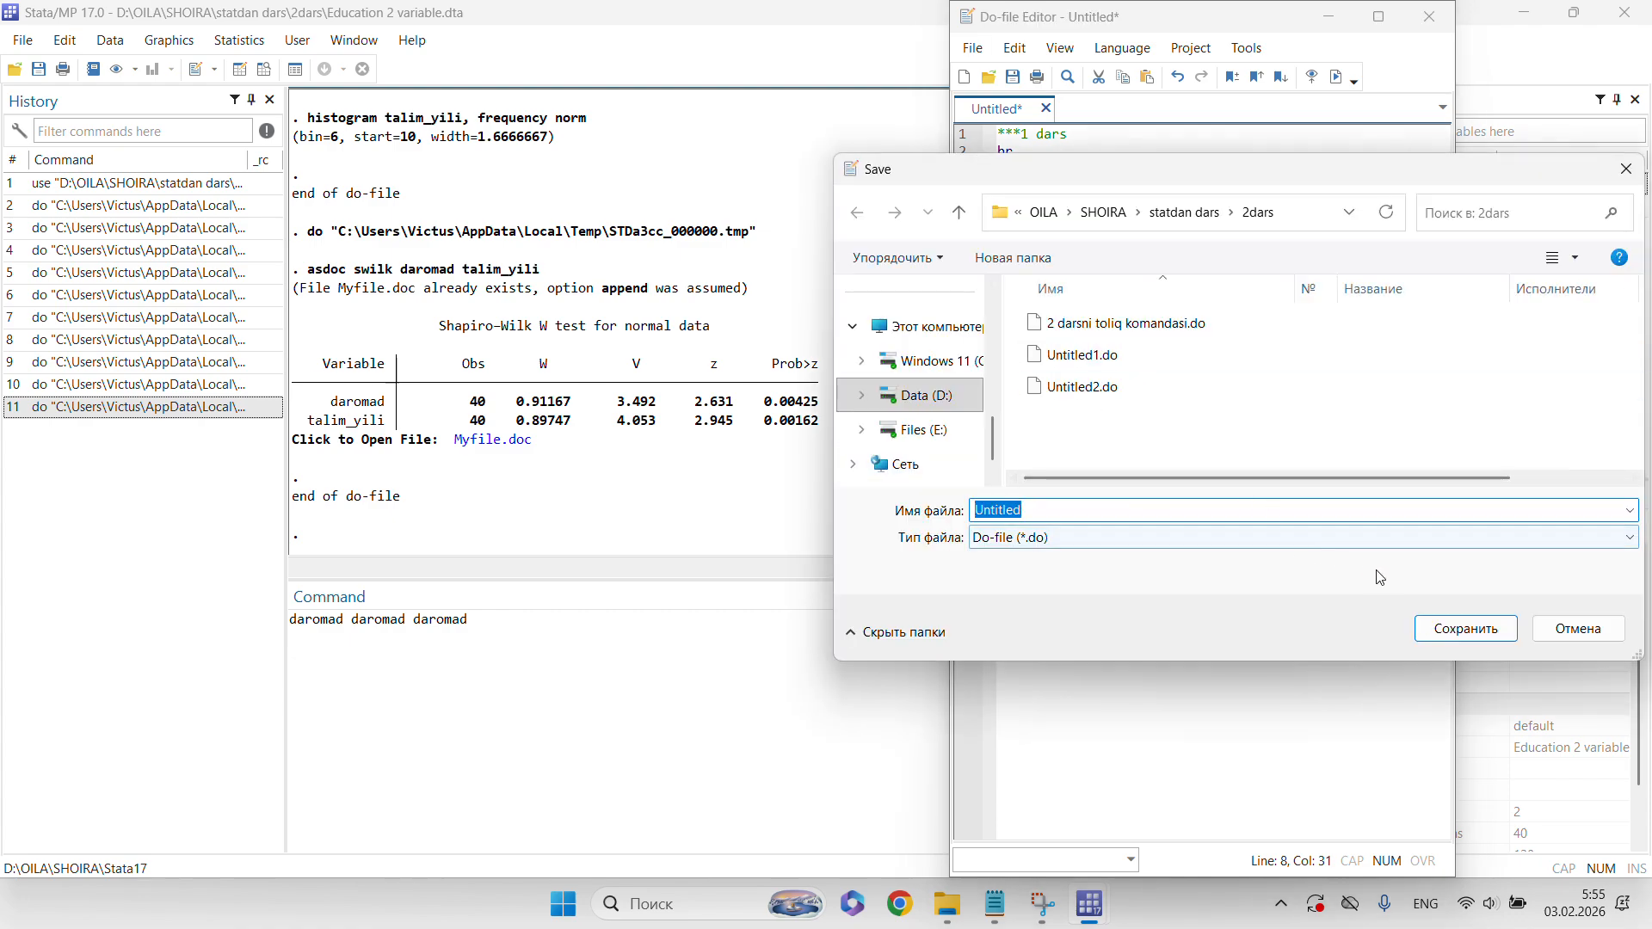
pyautogui.click(1548, 628)
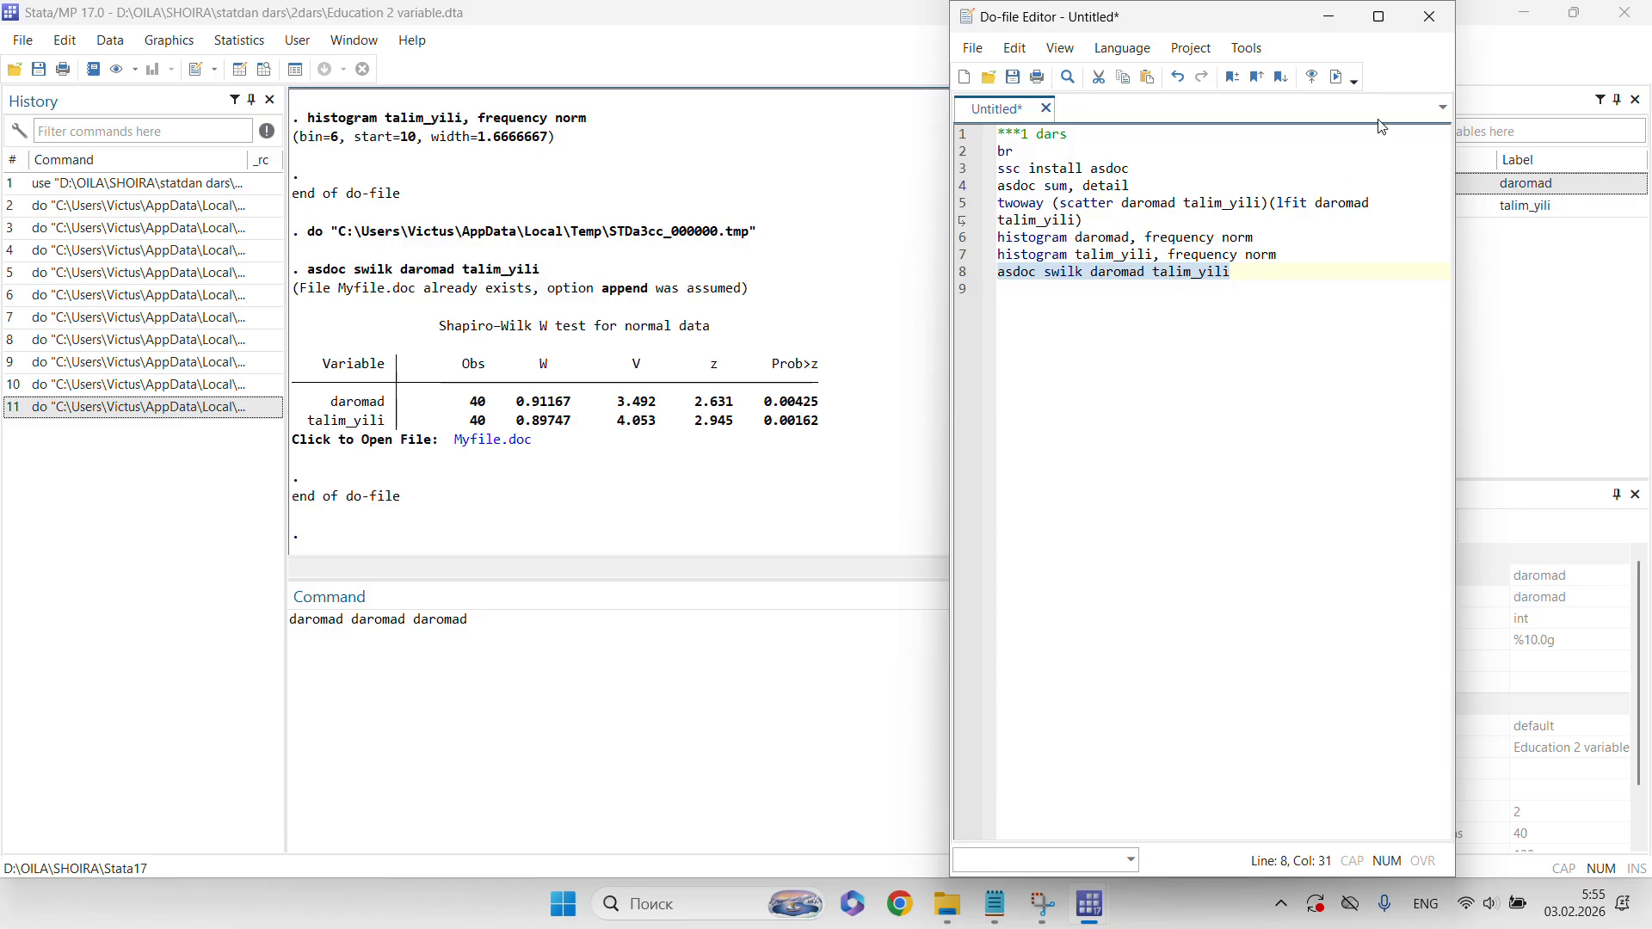
# - Close the do-file editor
pyautogui.click(1430, 17)
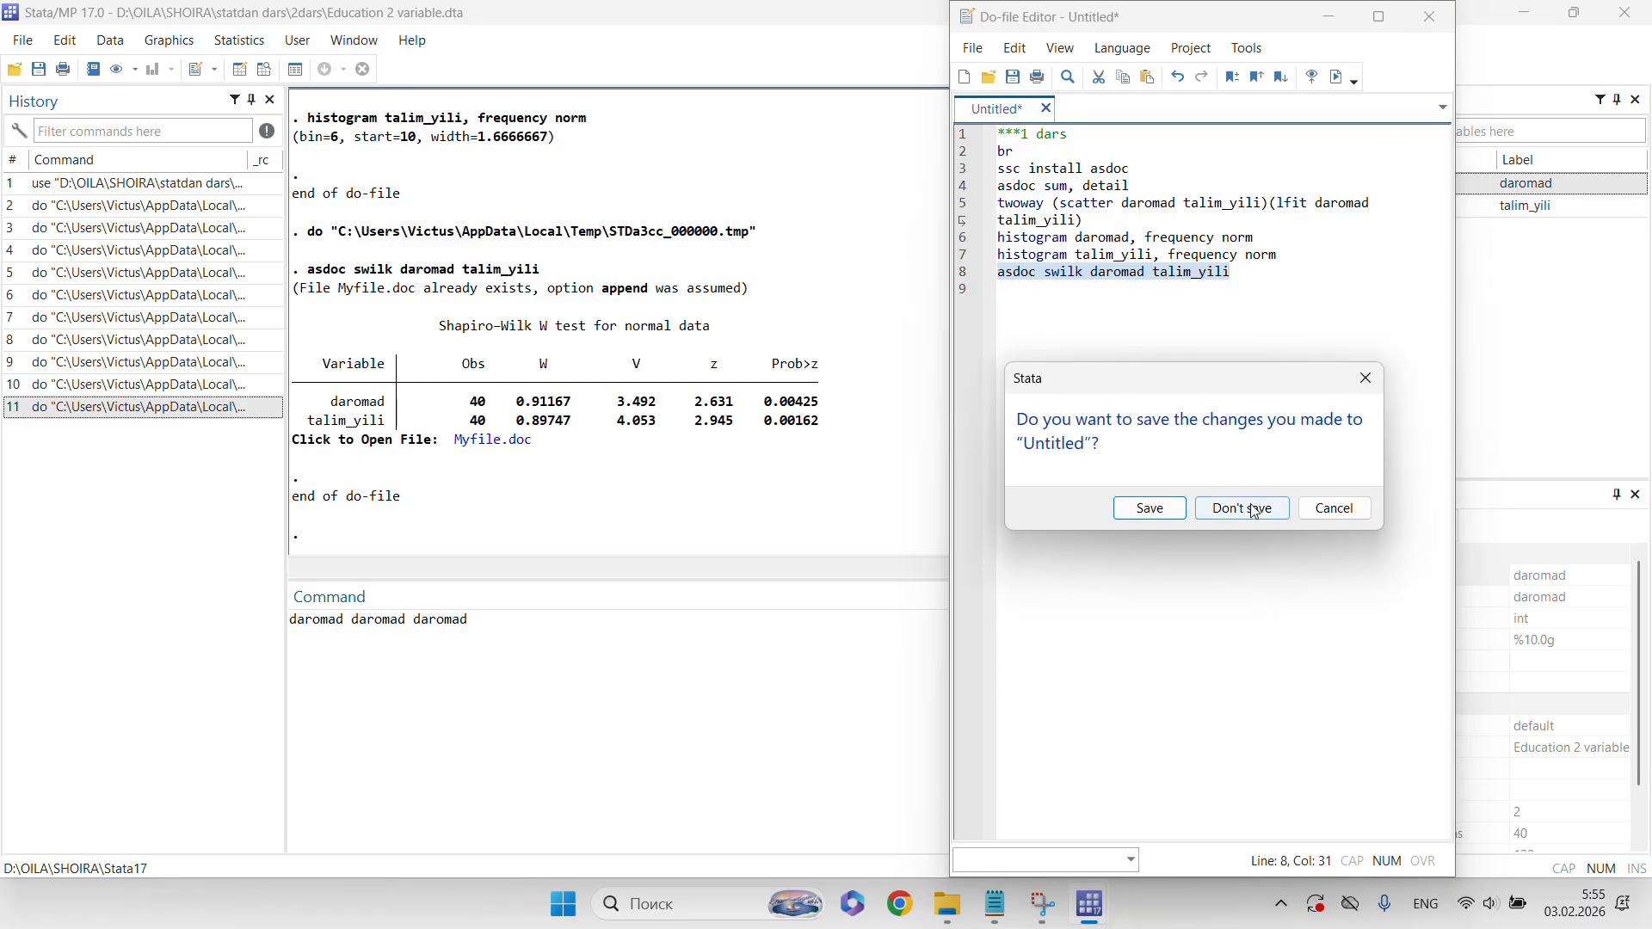